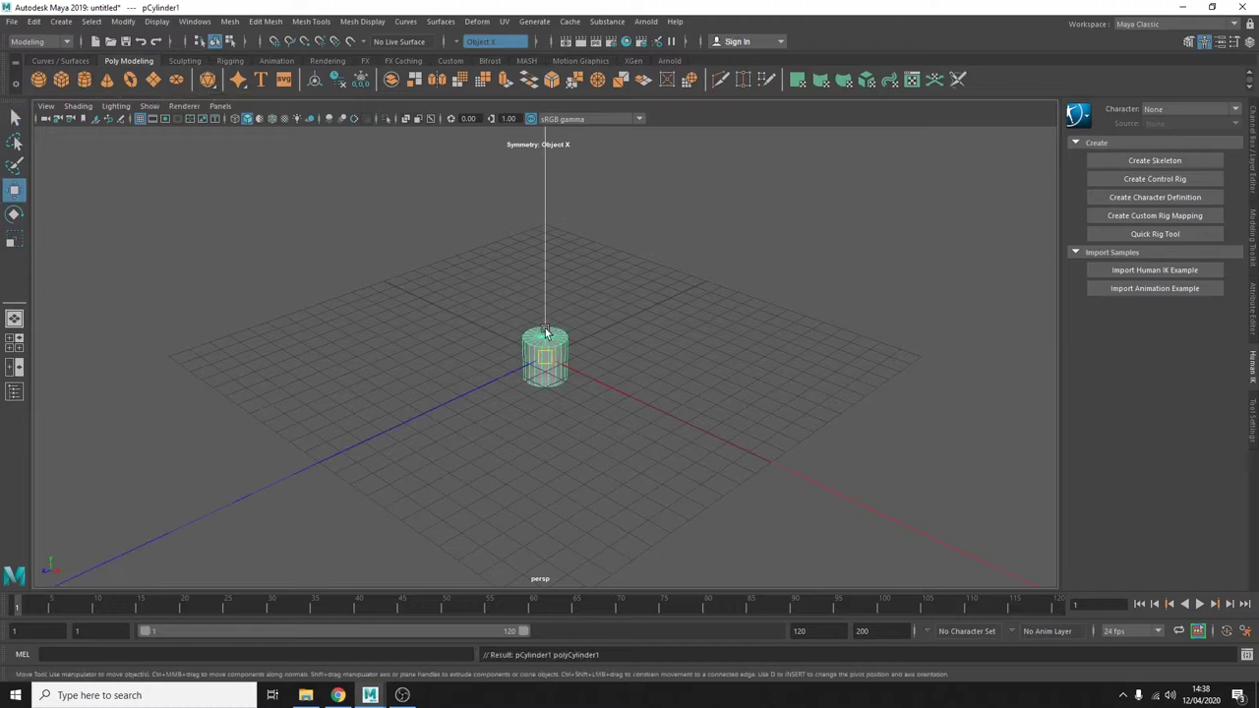
Step: Center the cylinder's pivot, lift it above the grid and frame it in view
click(123, 20)
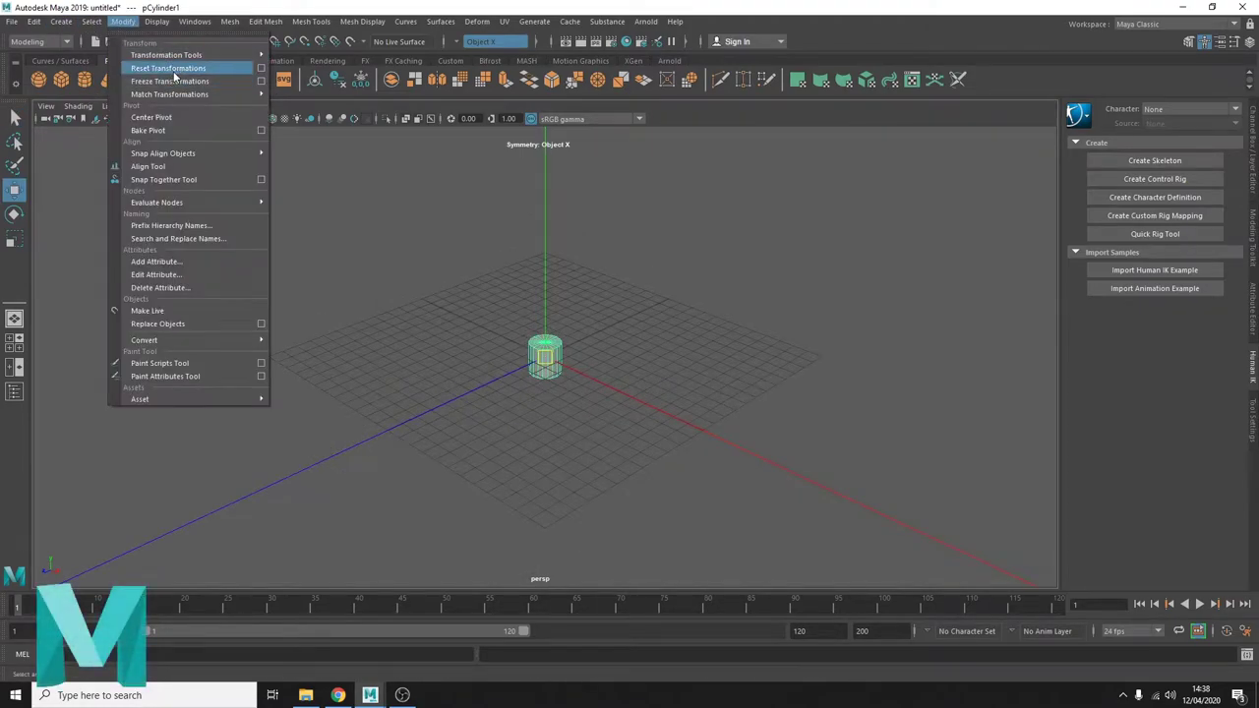
click(163, 122)
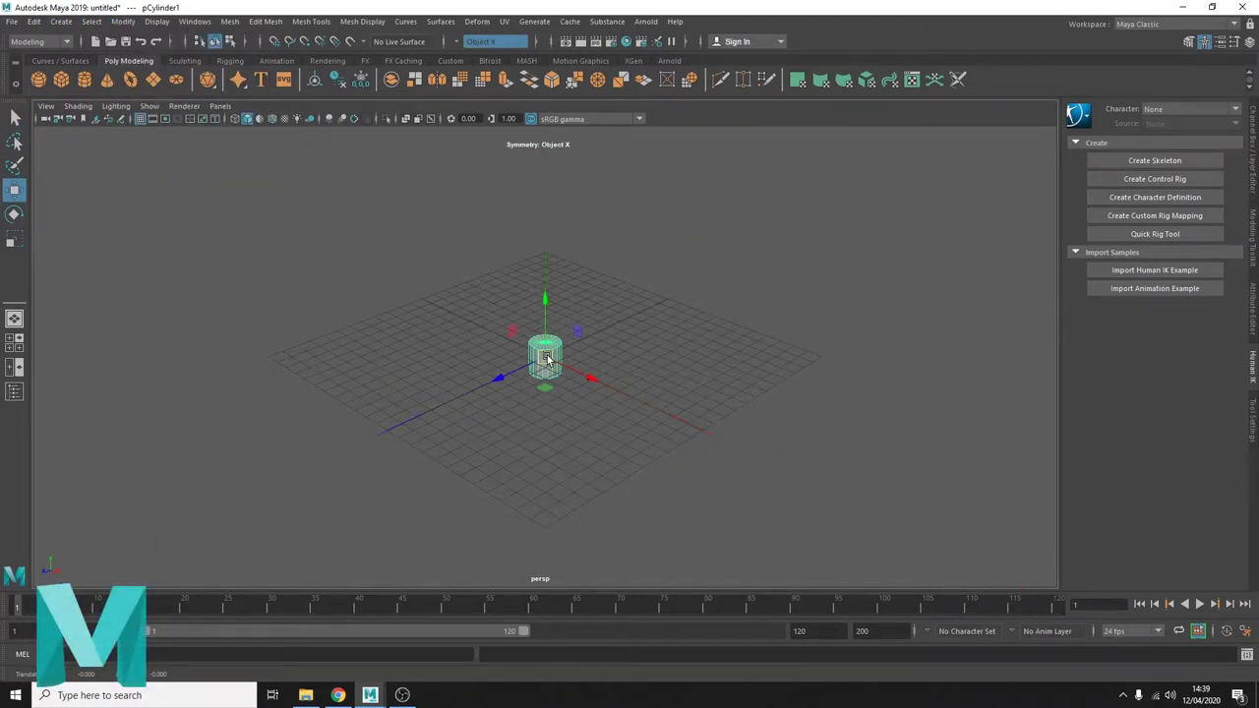
drag(543, 306, 541, 283)
key(f)
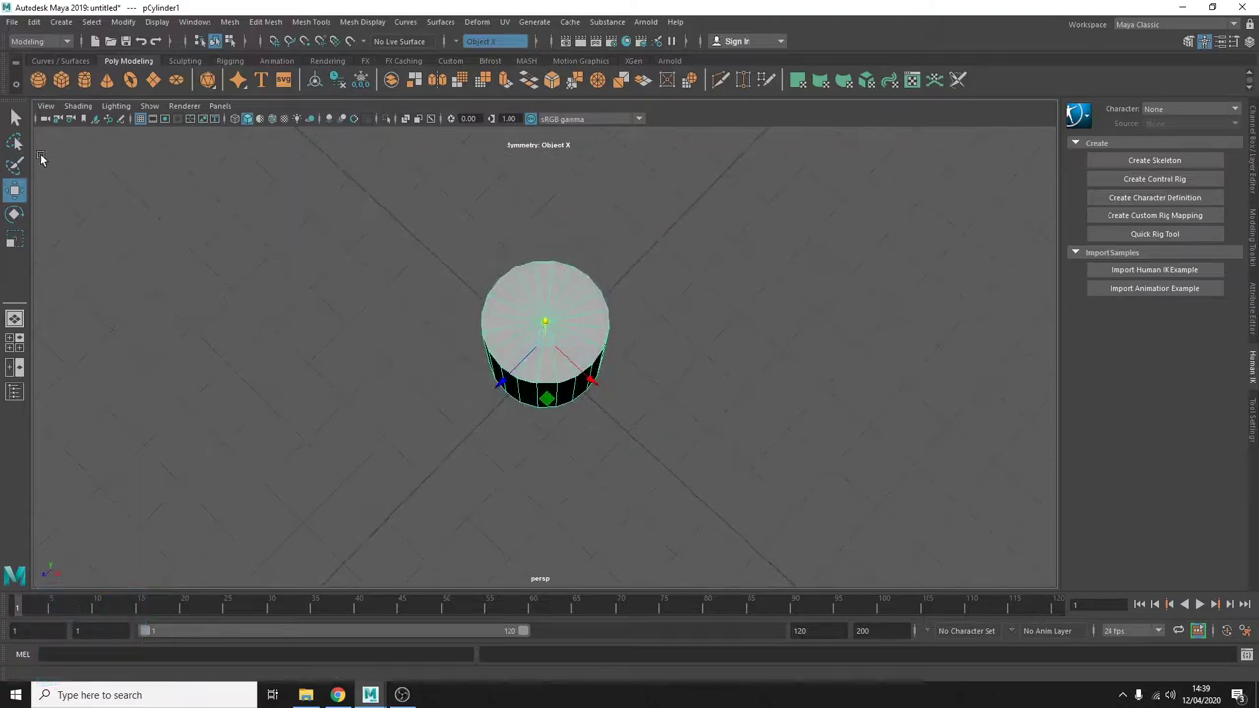
Step: Open the tool settings, bring up component mode on the cylinder and orbit down onto its top
double_click(15, 189)
right_click(485, 325)
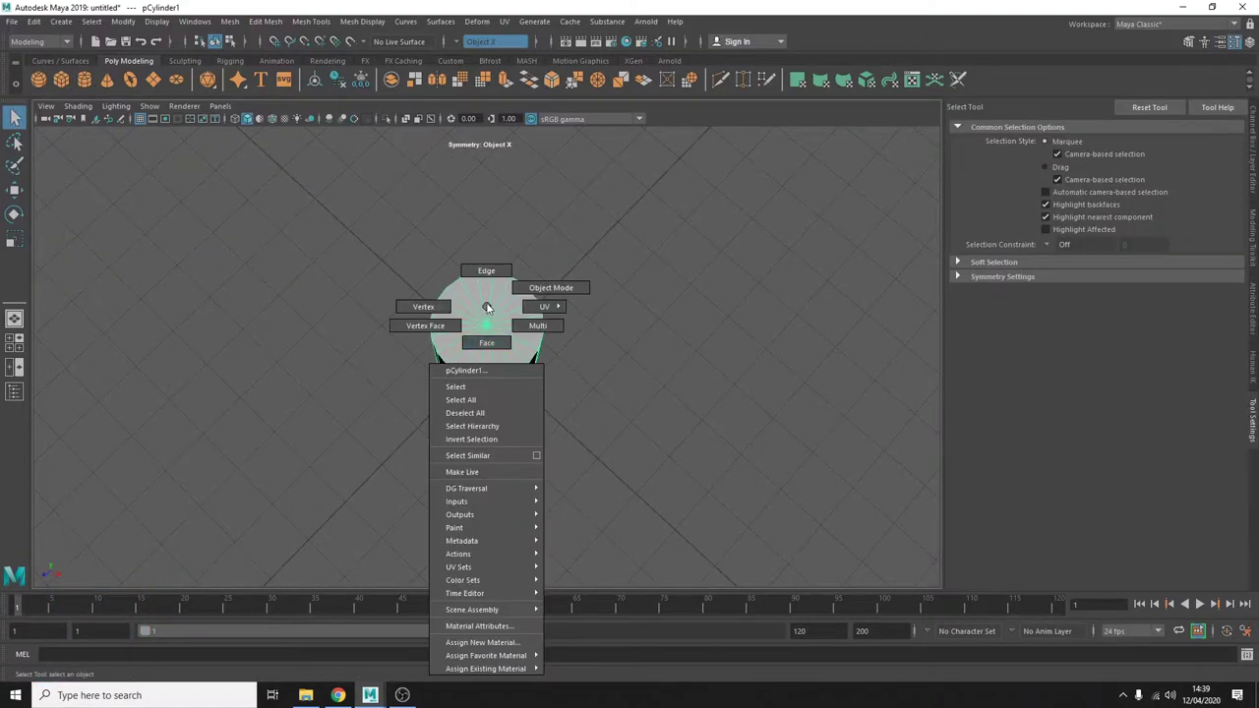
key(r)
scroll(590, 339, up, 3)
alt+drag(708, 352, 685, 441)
key(w)
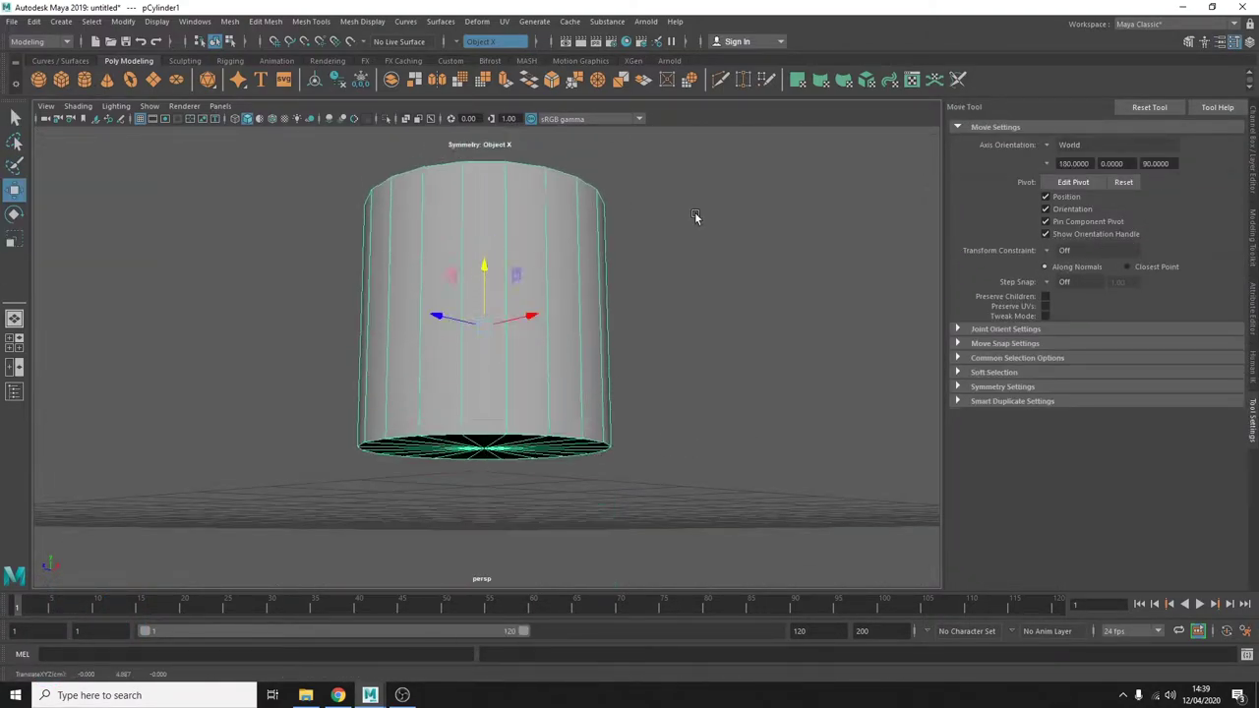
mouse_move(697, 220)
alt+mouse_down()
mouse_move(455, 236)
mouse_move(798, 249)
mouse_move(459, 242)
mouse_move(447, 172)
mouse_move(452, 225)
mouse_move(450, 202)
alt+mouse_up()
Step: Select the cylinder's top cap faces, extrude them twice and shrink the second extrusion inward
double_click(454, 236)
key(ctrl+e)
key(r)
key(w)
key(r)
key(w)
key(r)
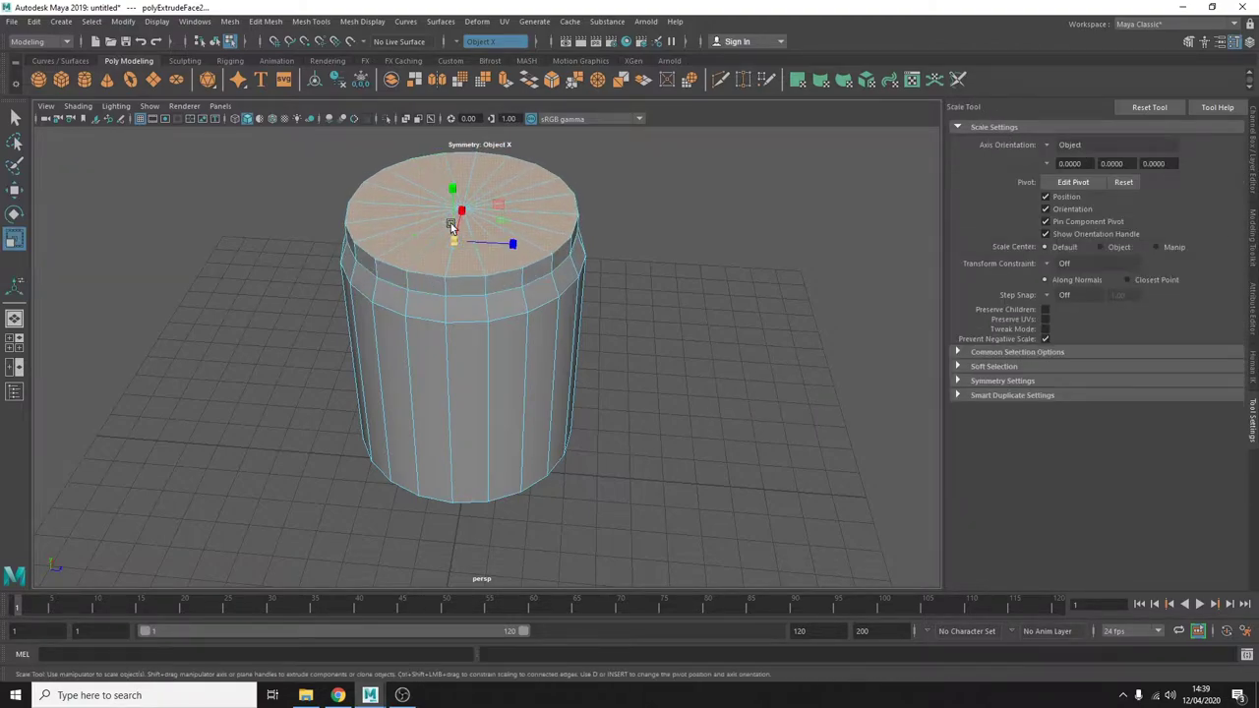
key(ctrl+e)
key(r)
mouse_move(456, 187)
mouse_down()
mouse_move(433, 223)
mouse_move(561, 211)
mouse_move(528, 191)
mouse_move(455, 230)
mouse_up()
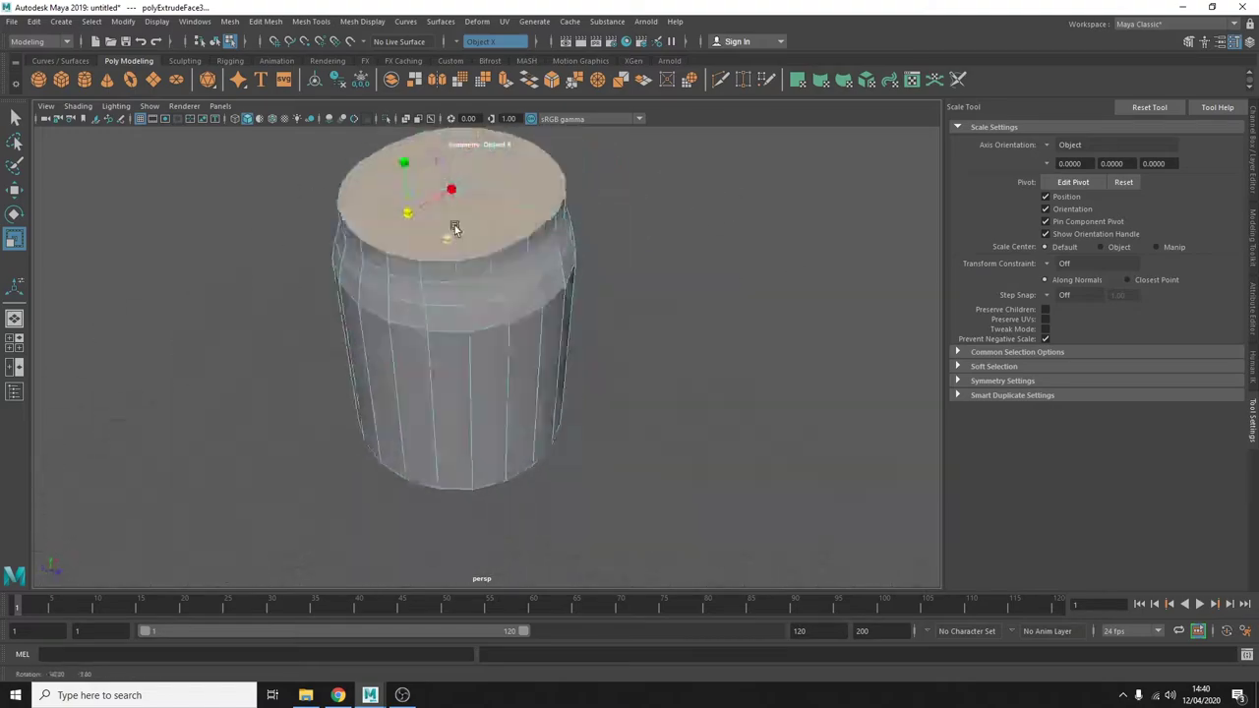
Step: Check the extrusion settings in the Modeling Toolkit, then undo the extrusions
click(1242, 285)
click(1249, 240)
key(ctrl+z)
key(ctrl+z)
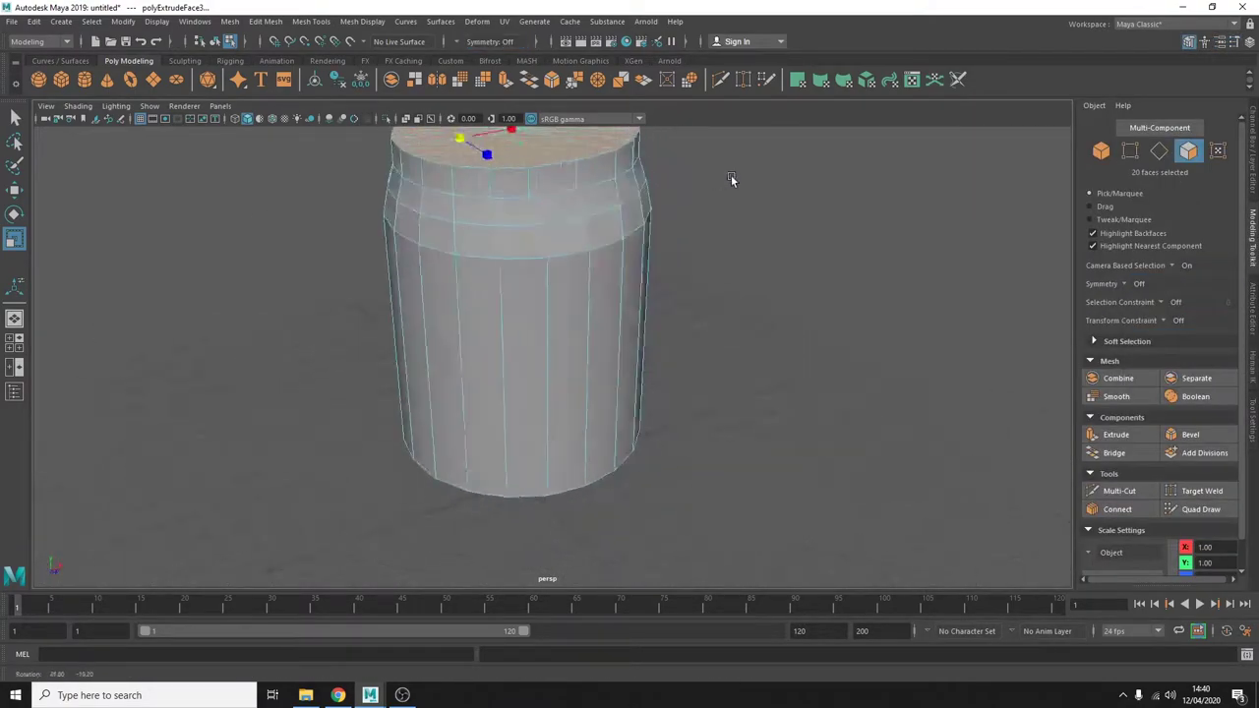
key(ctrl+z)
key(ctrl+z)
key(ctrl+z)
key(ctrl+z)
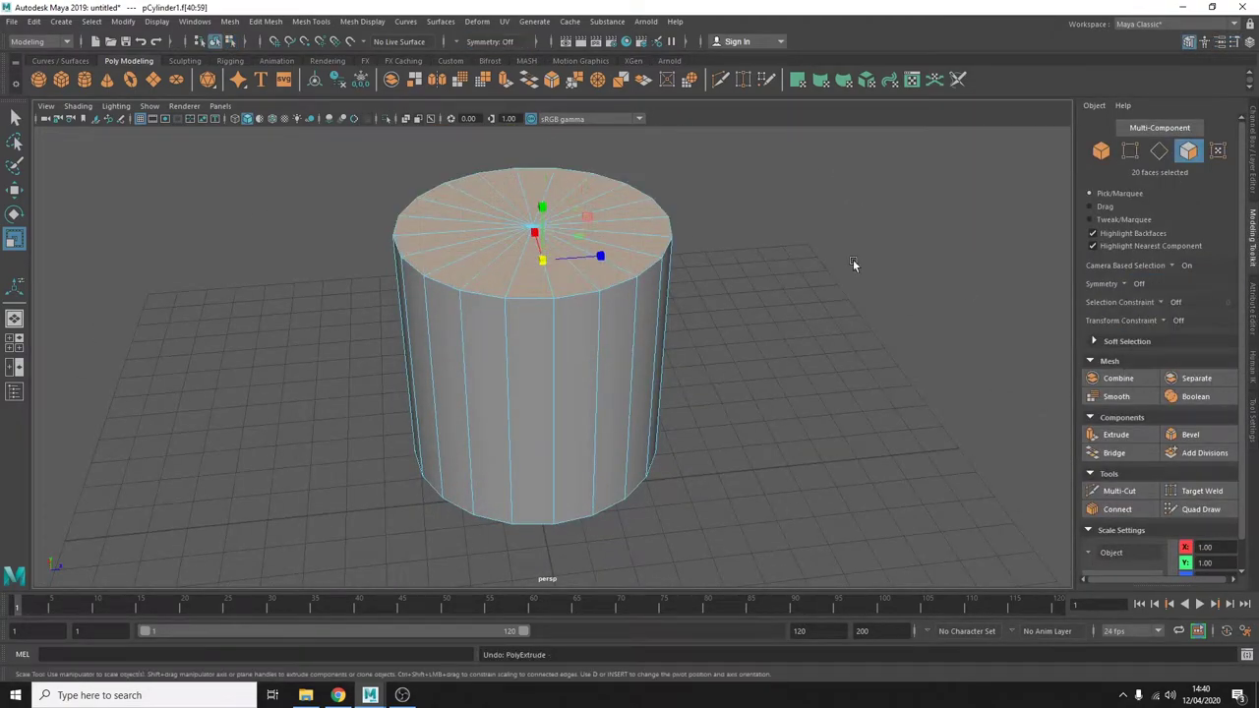
Step: Raise the top faces to lengthen the body, then extrude and scale the cap to about 0.78 for the shoulder
scroll(532, 169, down, 3)
drag(534, 200, 534, 137)
alt+drag(590, 295, 678, 413)
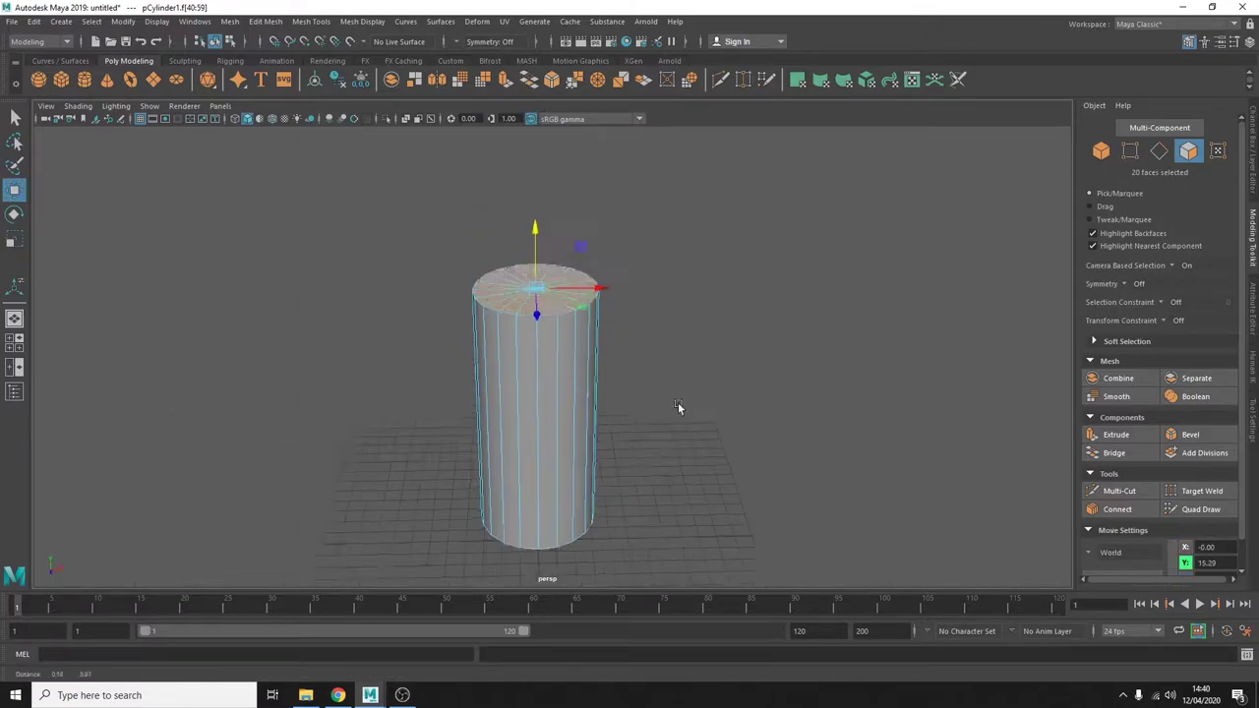
scroll(677, 413, up, 3)
key(w)
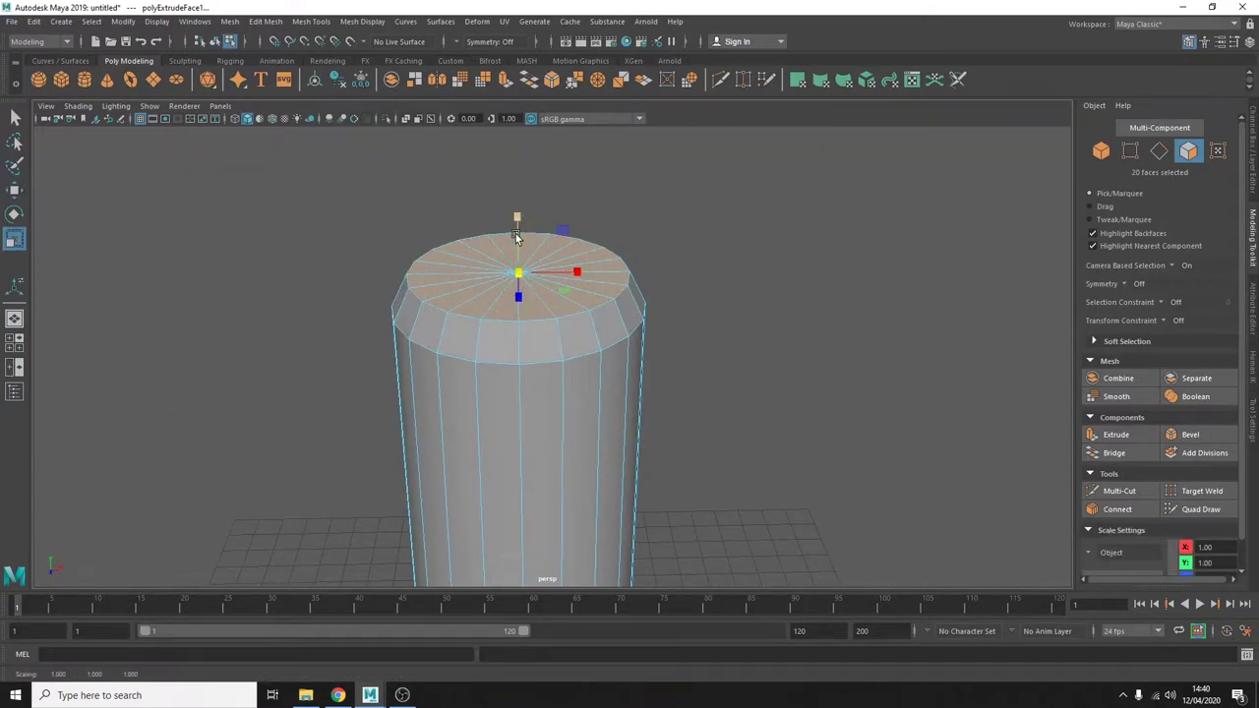
drag(518, 245, 521, 236)
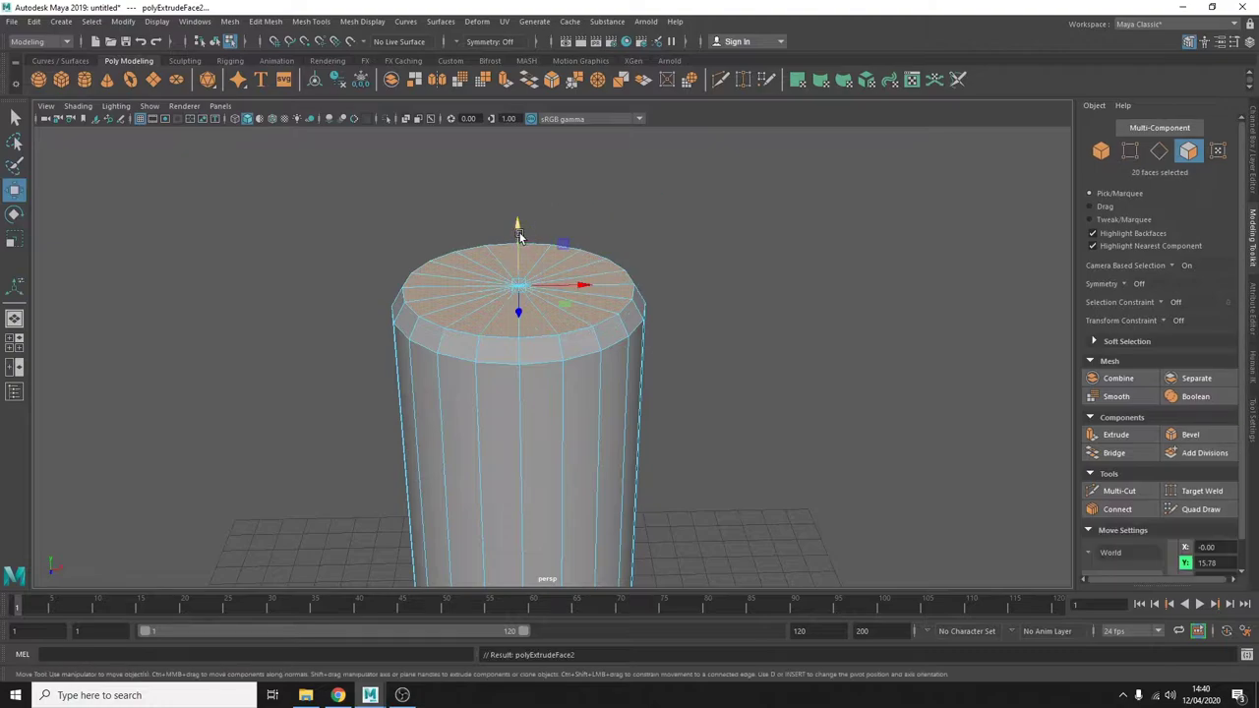
key(ctrl+e)
key(r)
mouse_move(517, 244)
mouse_down()
mouse_move(486, 259)
mouse_move(514, 234)
mouse_up()
Step: Extrude the cap several more times into a long narrow neck reaching about Y 22
key(ctrl+e)
key(r)
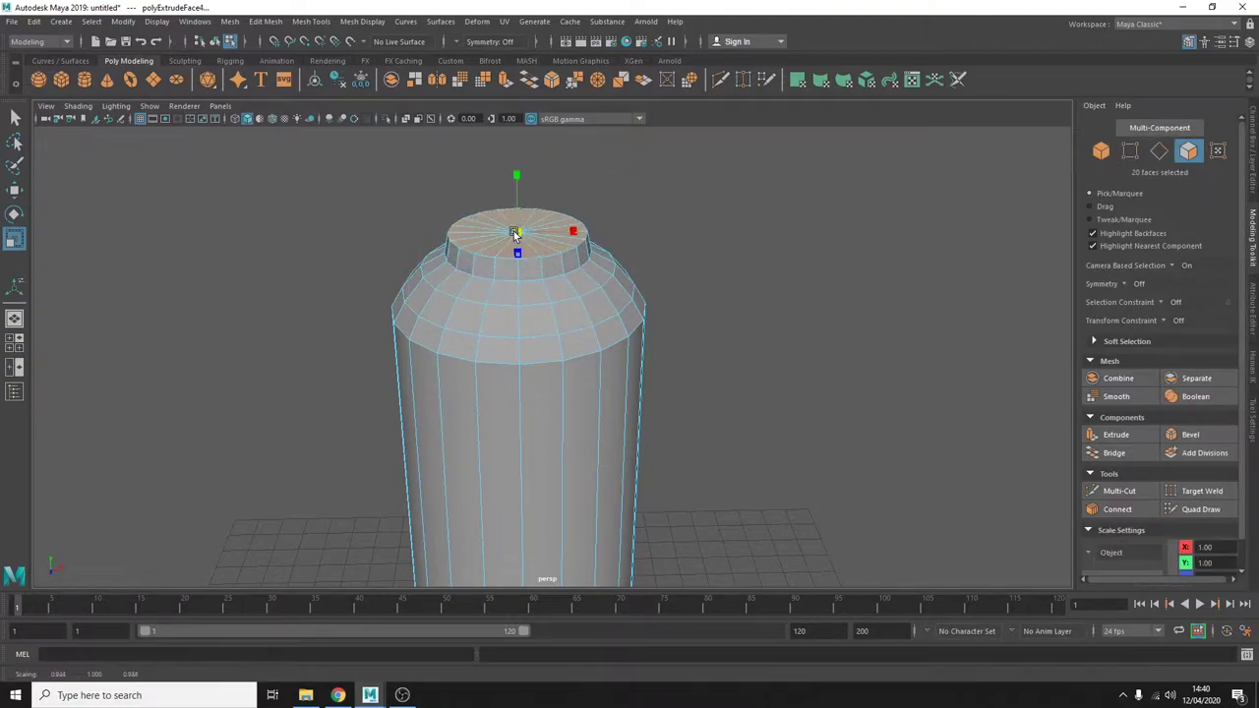
key(w)
drag(517, 179, 518, 128)
key(ctrl+e)
key(w)
scroll(664, 398, down, 2)
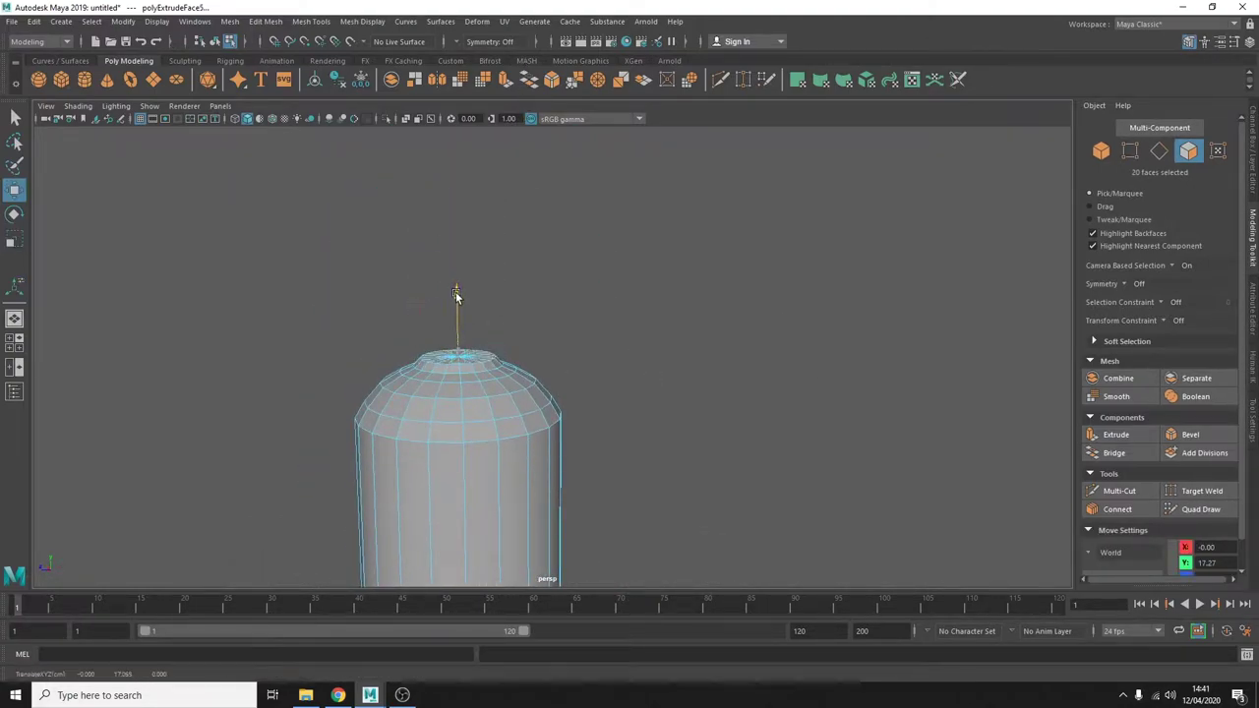
key(ctrl+e)
key(w)
mouse_move(455, 295)
mouse_down()
mouse_move(460, 185)
mouse_move(610, 258)
mouse_move(479, 221)
mouse_up()
scroll(714, 323, up, 3)
scroll(523, 448, down, 5)
alt+drag(523, 448, 646, 418)
scroll(771, 351, up, 5)
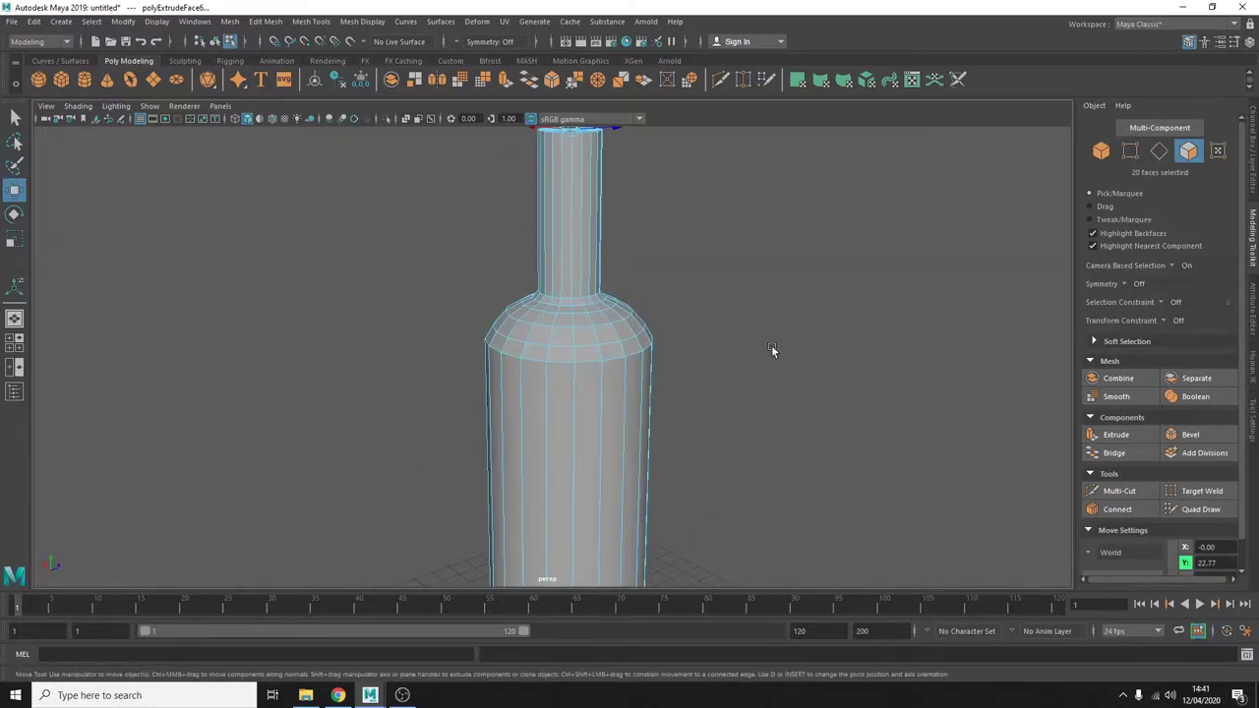
Step: In edge mode, select and scale the shoulder edge loop, then deselect and orbit around the bottle
right_drag(584, 332, 584, 308)
double_click(566, 342)
key(r)
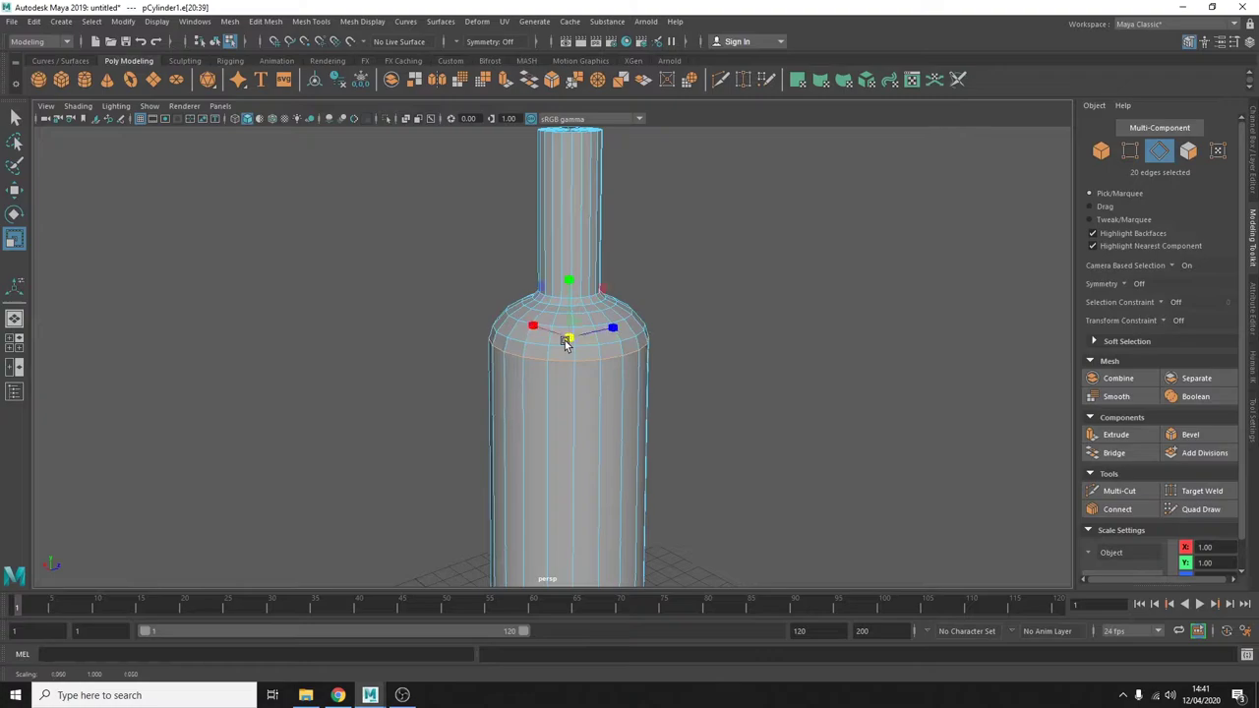
mouse_move(569, 282)
alt+mouse_down()
mouse_move(703, 340)
mouse_move(729, 287)
alt+mouse_up()
click(795, 348)
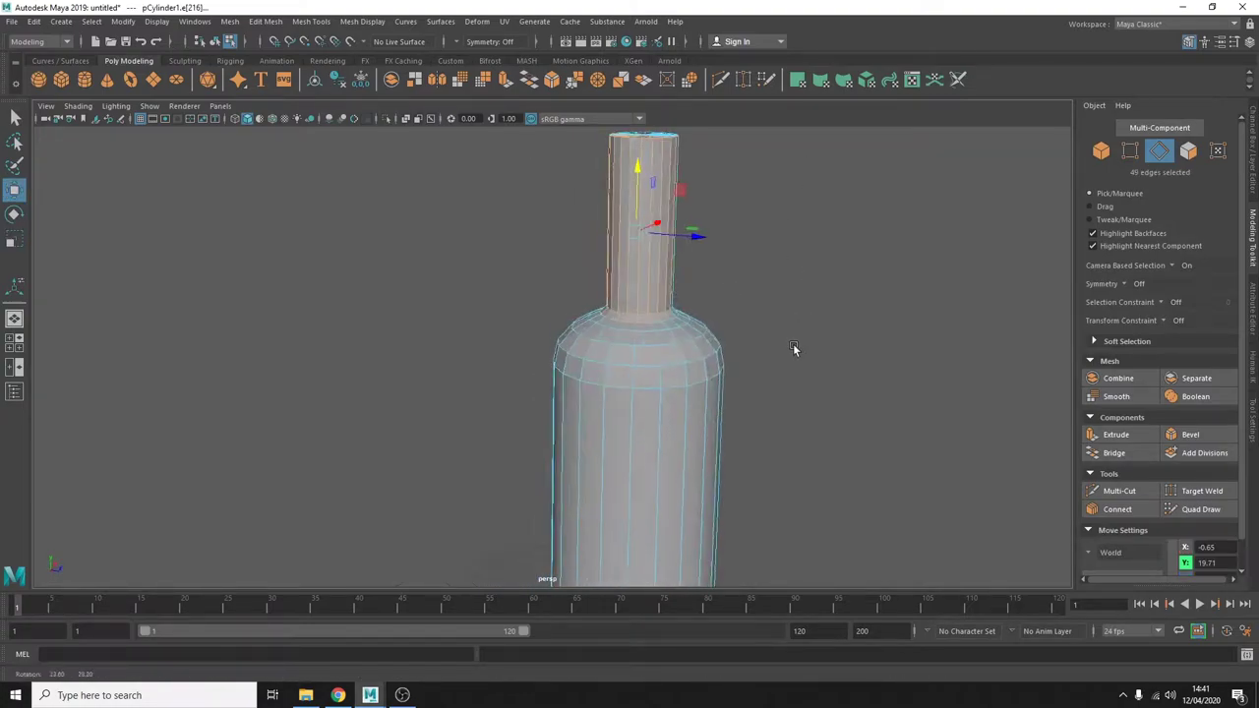
alt+drag(795, 348, 622, 306)
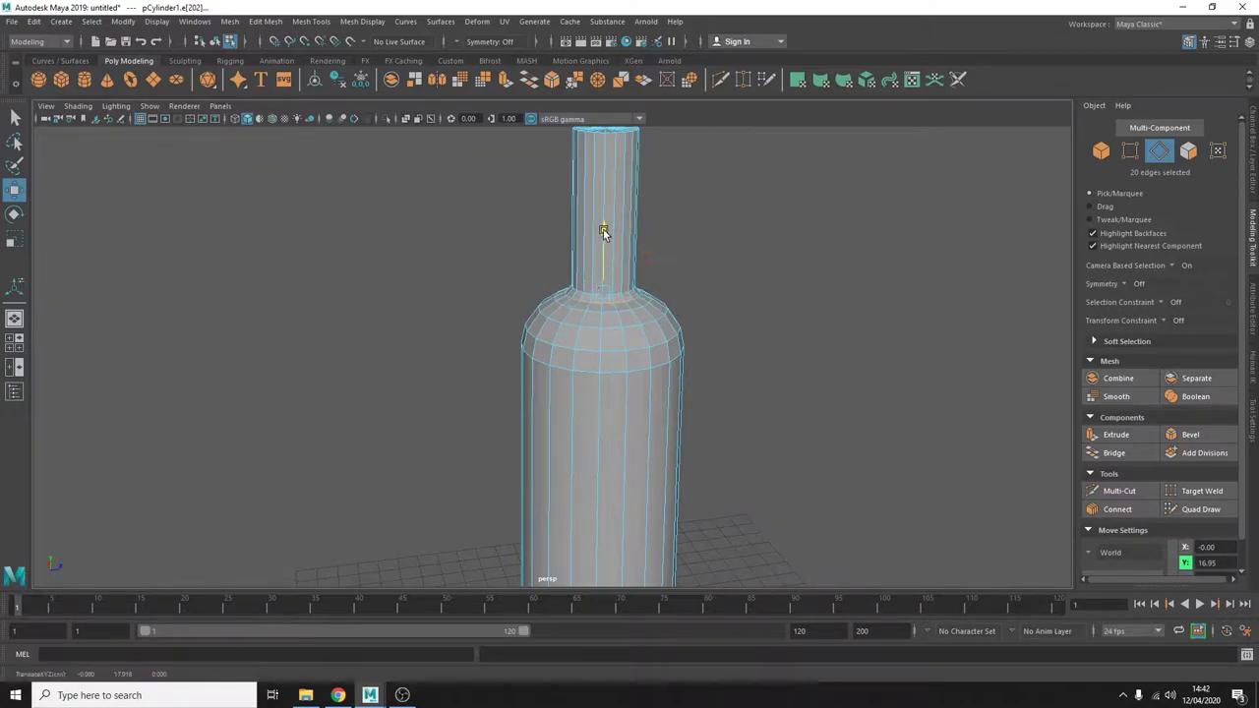
click(752, 250)
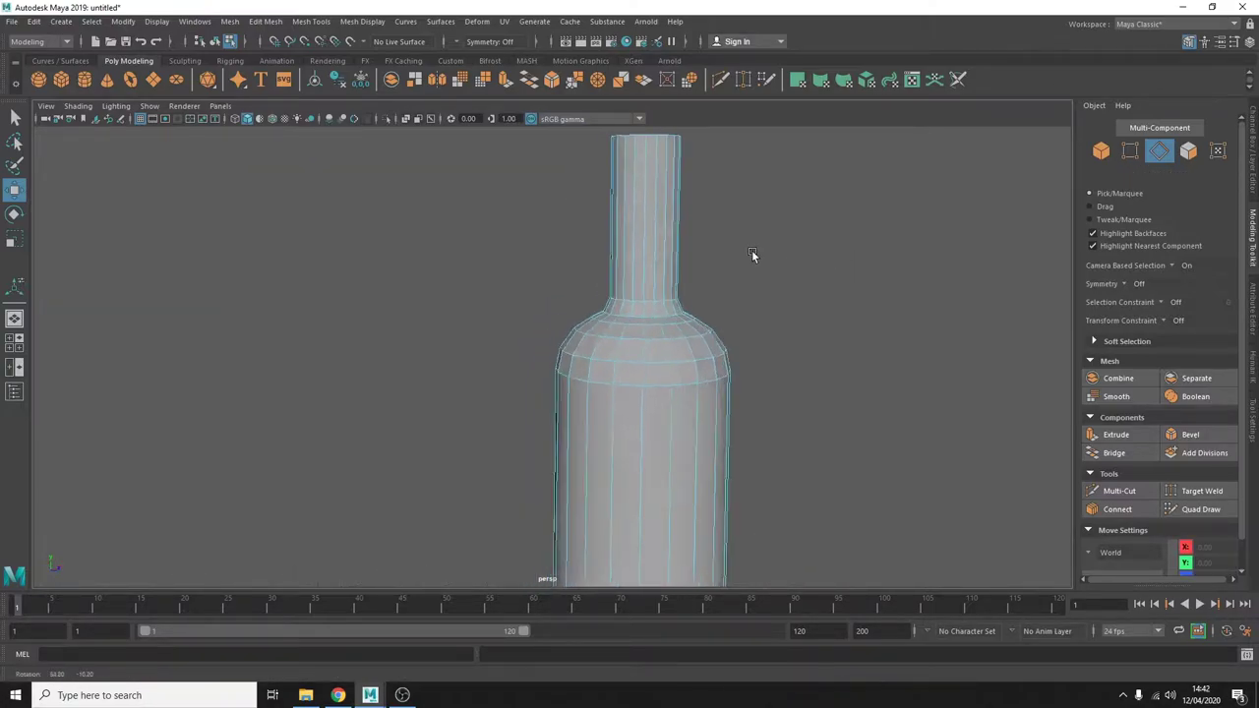
mouse_move(751, 250)
alt+mouse_down()
mouse_move(705, 285)
mouse_move(635, 268)
mouse_move(646, 200)
mouse_move(805, 389)
mouse_move(569, 474)
alt+mouse_up()
Step: Extrude the bottle's bottom faces, scale them inward, then deselect and frame the whole bottle
right_drag(582, 332, 582, 368)
mouse_move(583, 368)
alt+mouse_down()
mouse_move(751, 436)
mouse_move(663, 350)
alt+mouse_up()
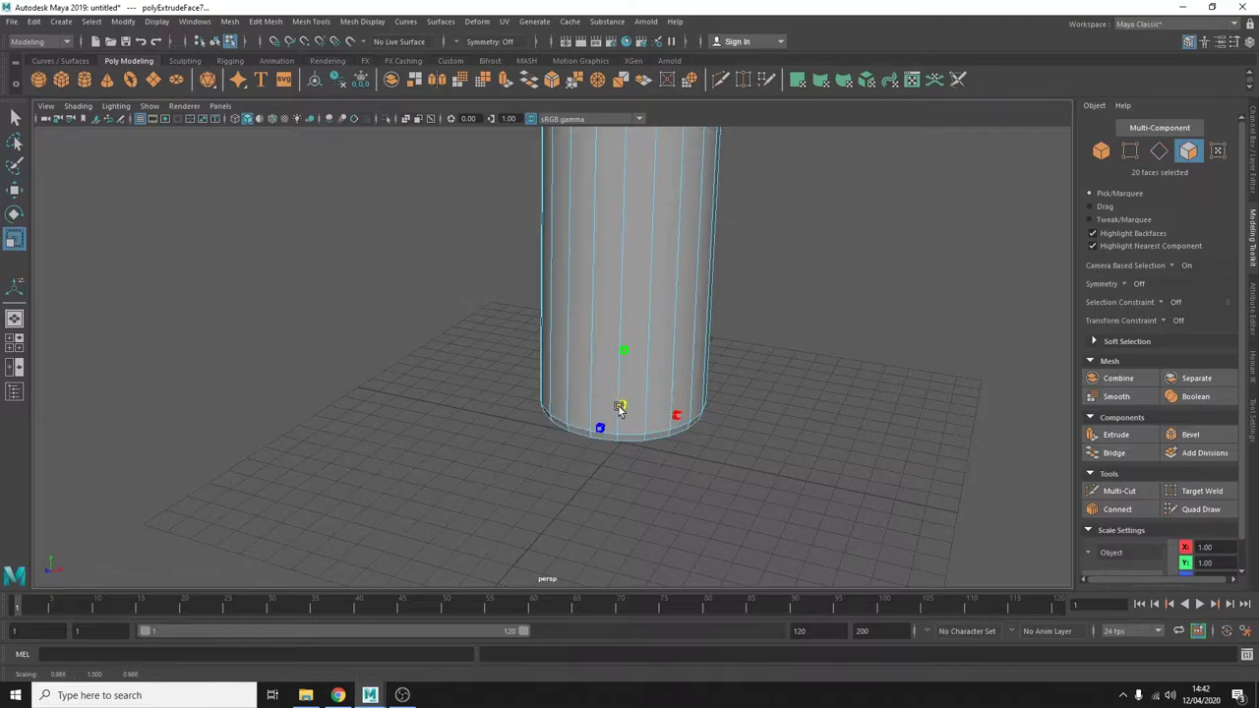
alt+drag(896, 297, 821, 239)
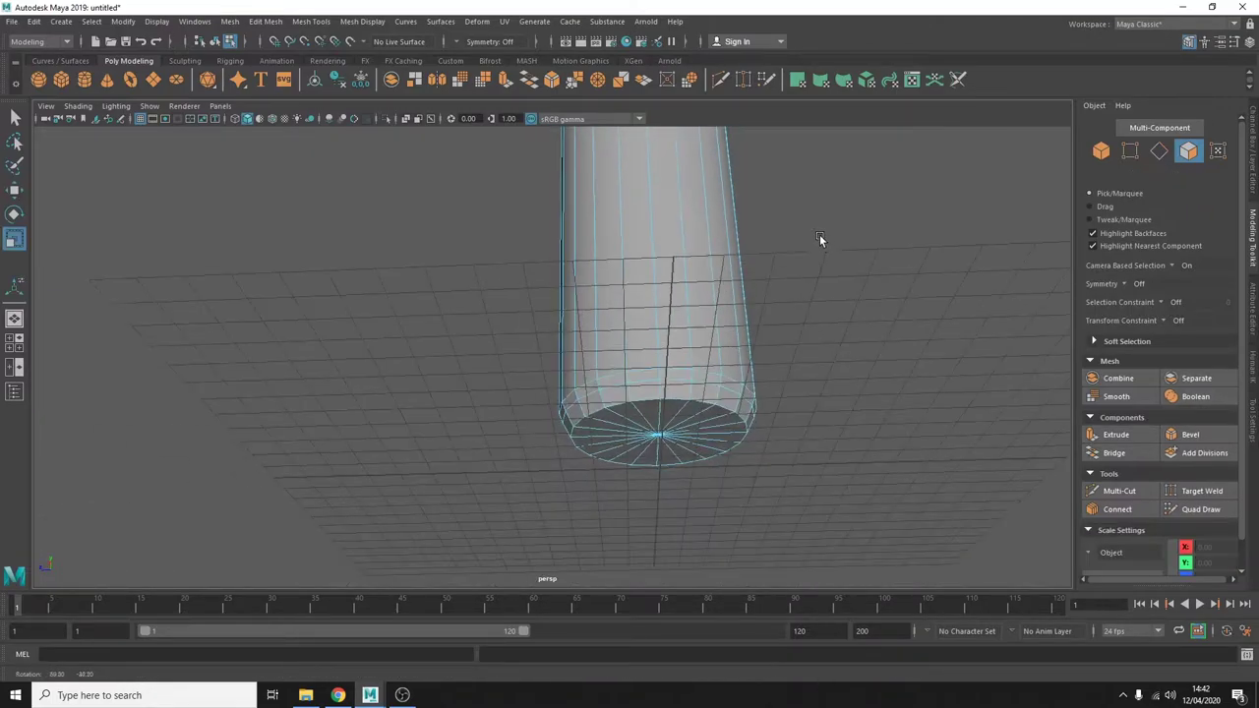
key(ctrl+e)
key(r)
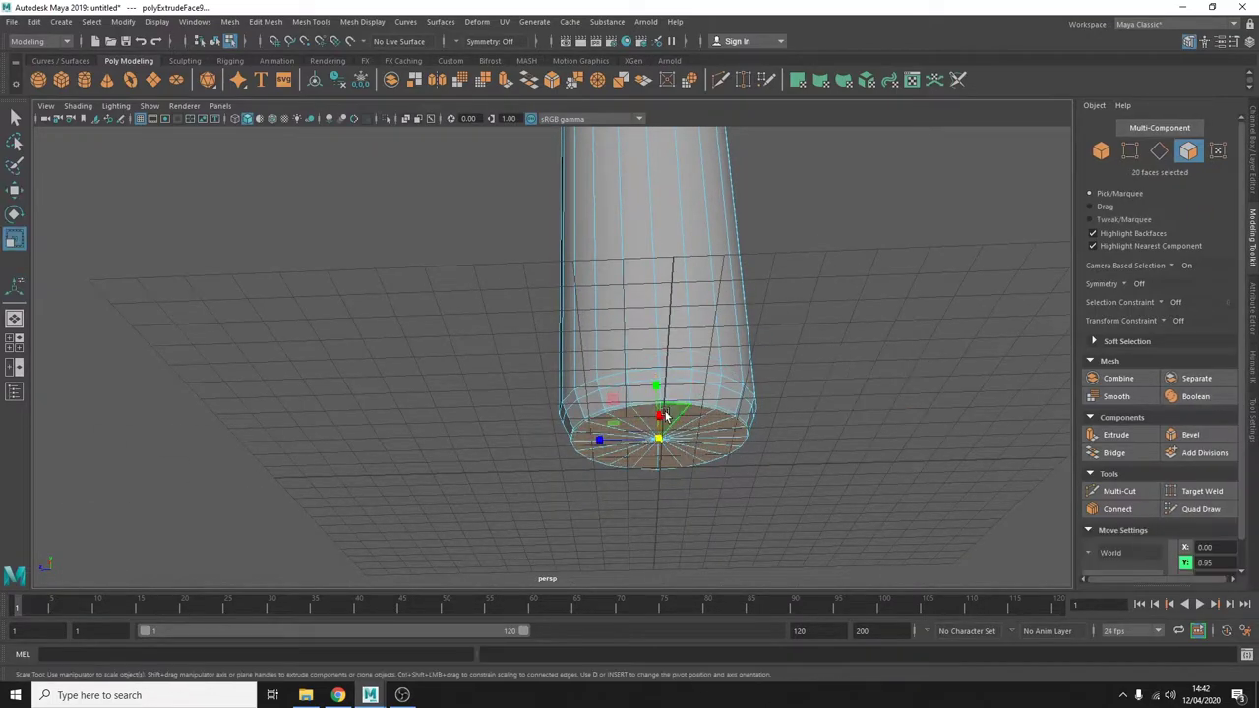
alt+drag(807, 394, 658, 406)
key(w)
click(868, 354)
key(f)
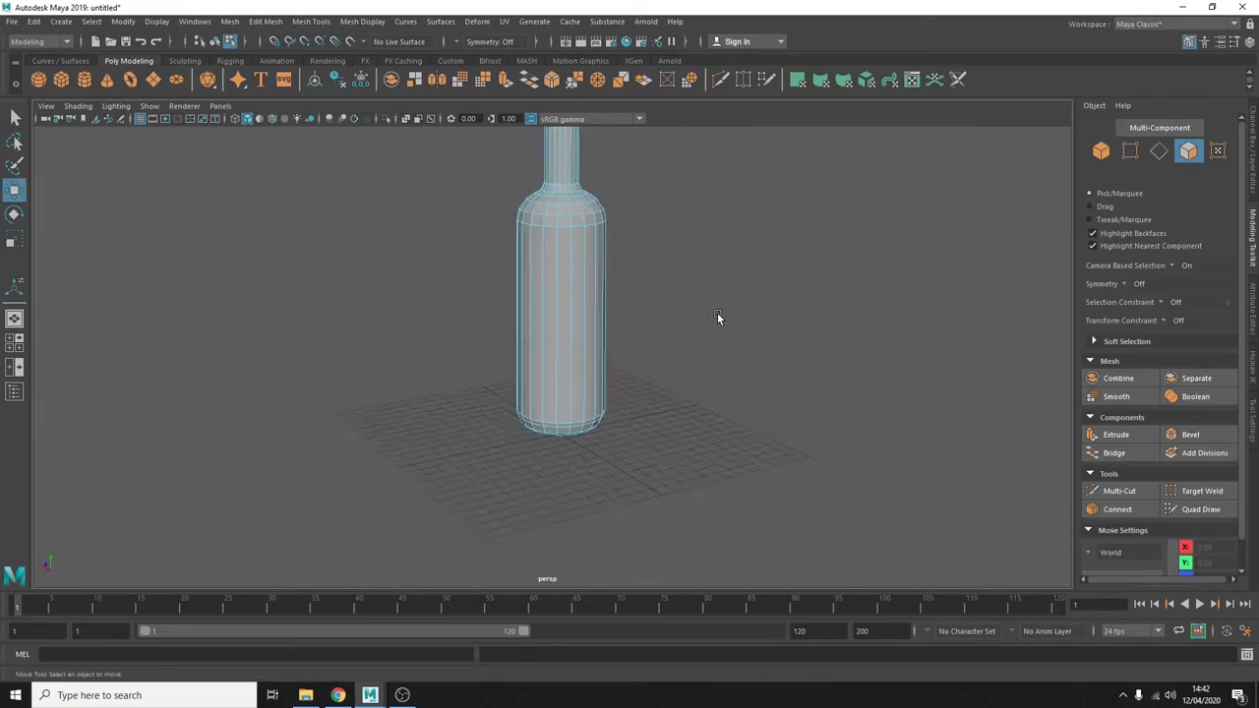
scroll(758, 346, up, 3)
scroll(768, 376, down, 3)
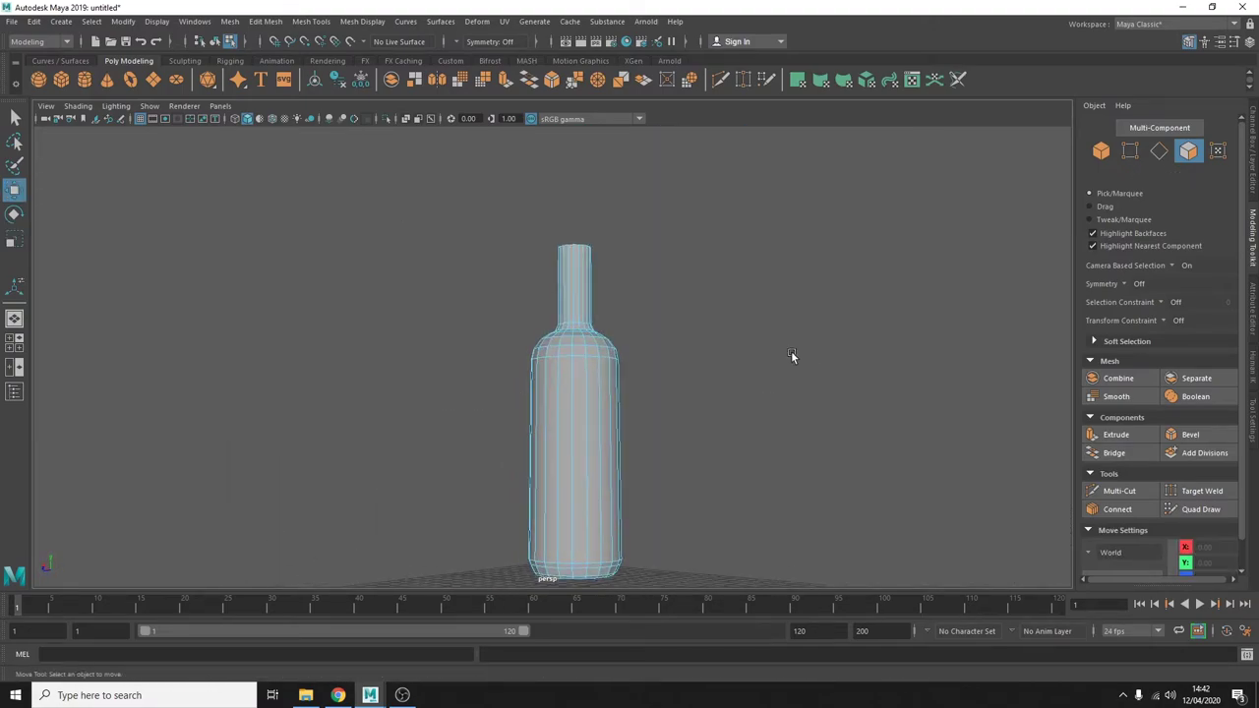
Step: Box-select the bottle's faces for scaling, then clear the selection and turn toward the neck
key(q)
drag(447, 214, 650, 378)
alt+drag(340, 345, 449, 255)
key(w)
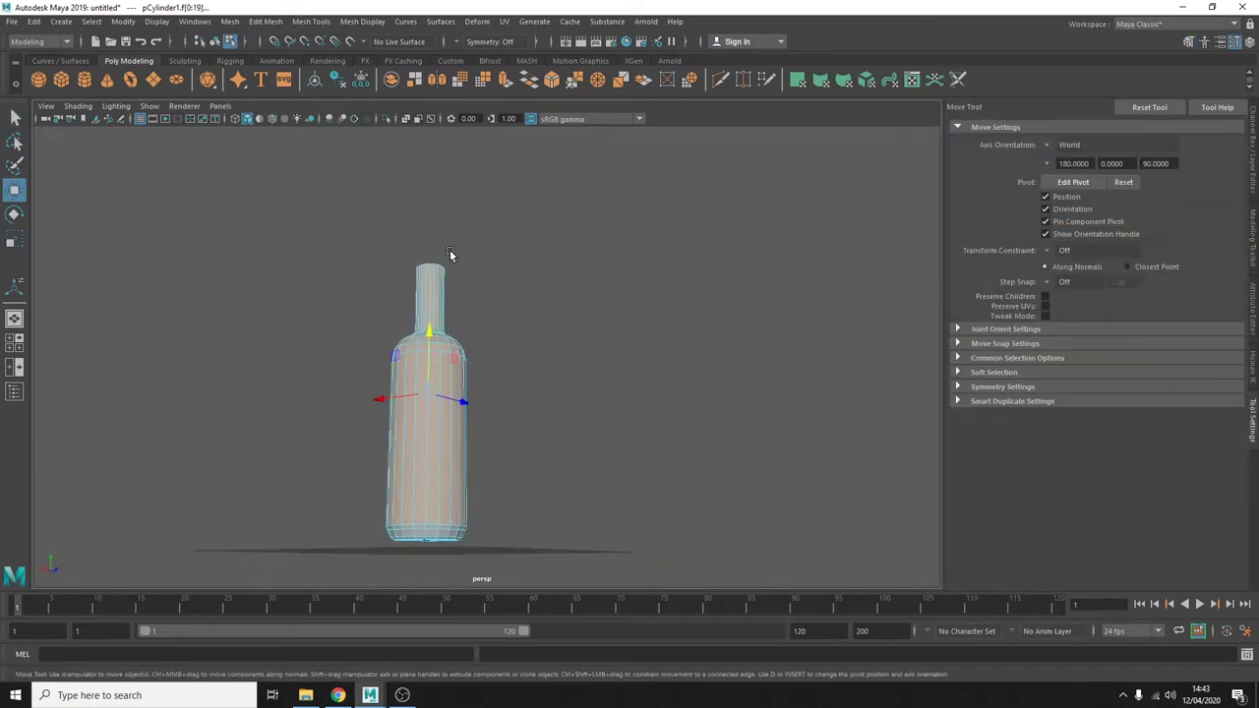
drag(334, 236, 541, 505)
key(r)
click(866, 332)
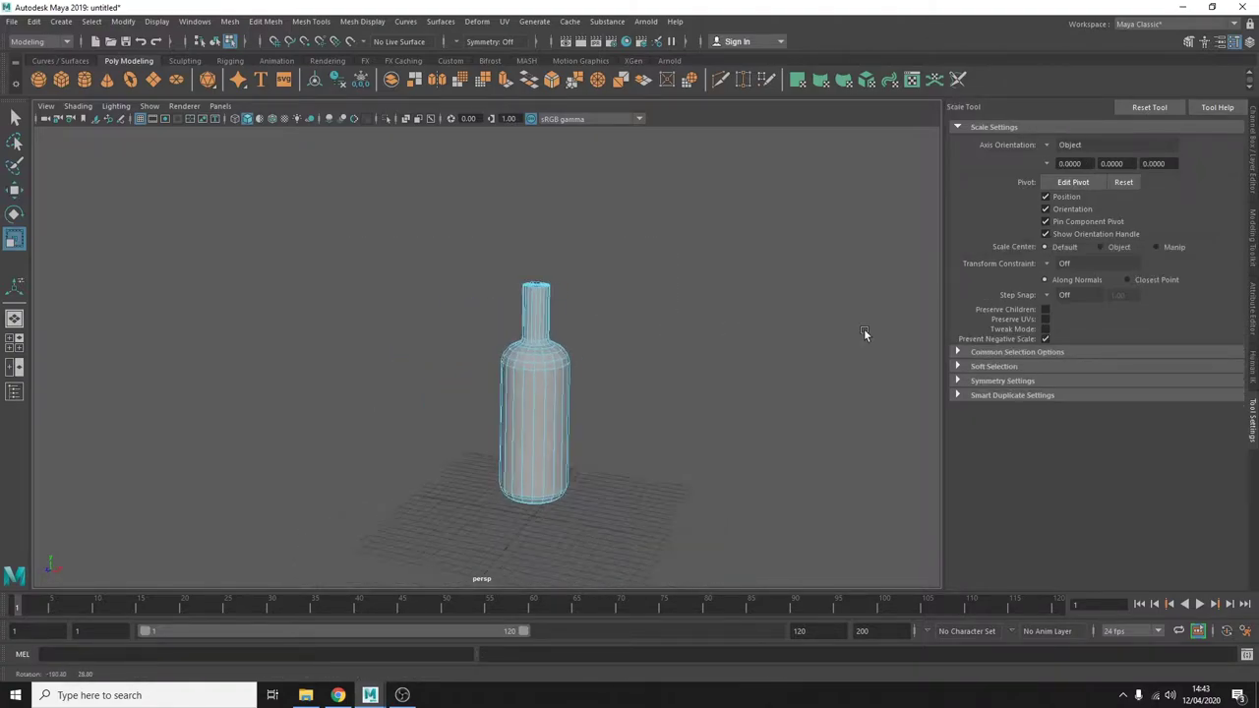
alt+drag(866, 331, 524, 357)
scroll(524, 357, up, 3)
Step: Select the neck's top face, extrude it and widen it to start the lip
click(15, 117)
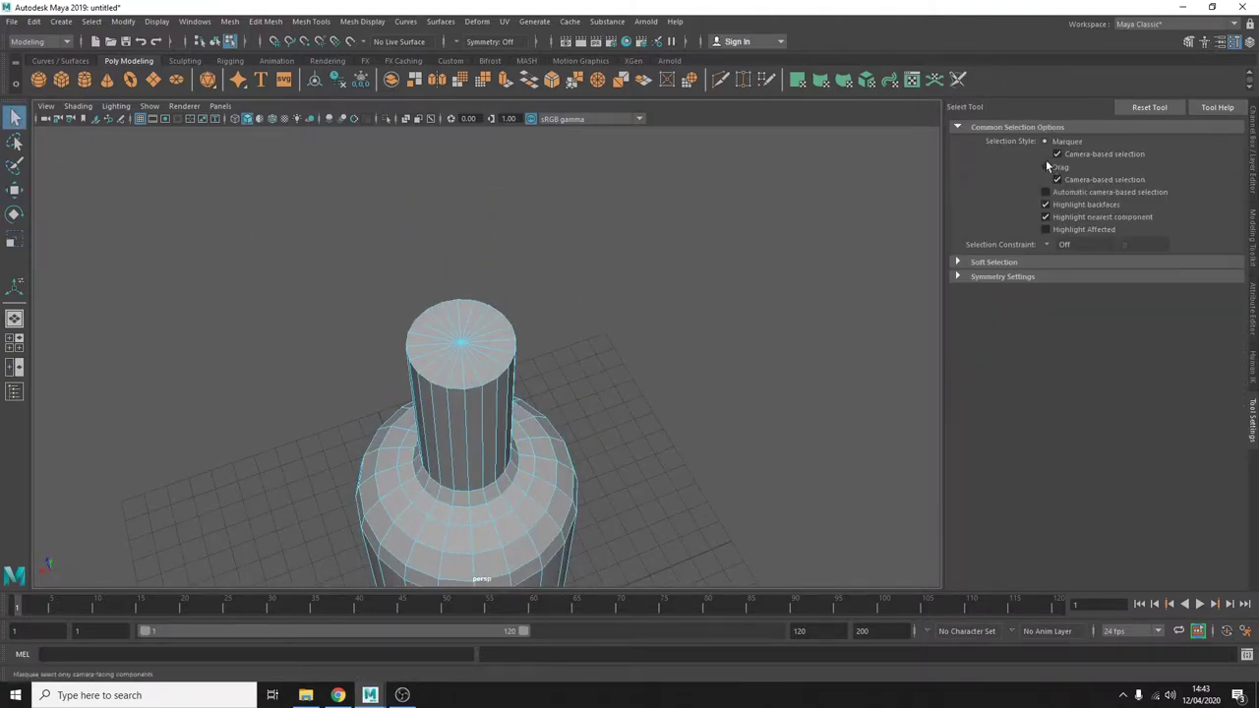
alt+drag(688, 435, 629, 365)
key(ctrl+e)
key(r)
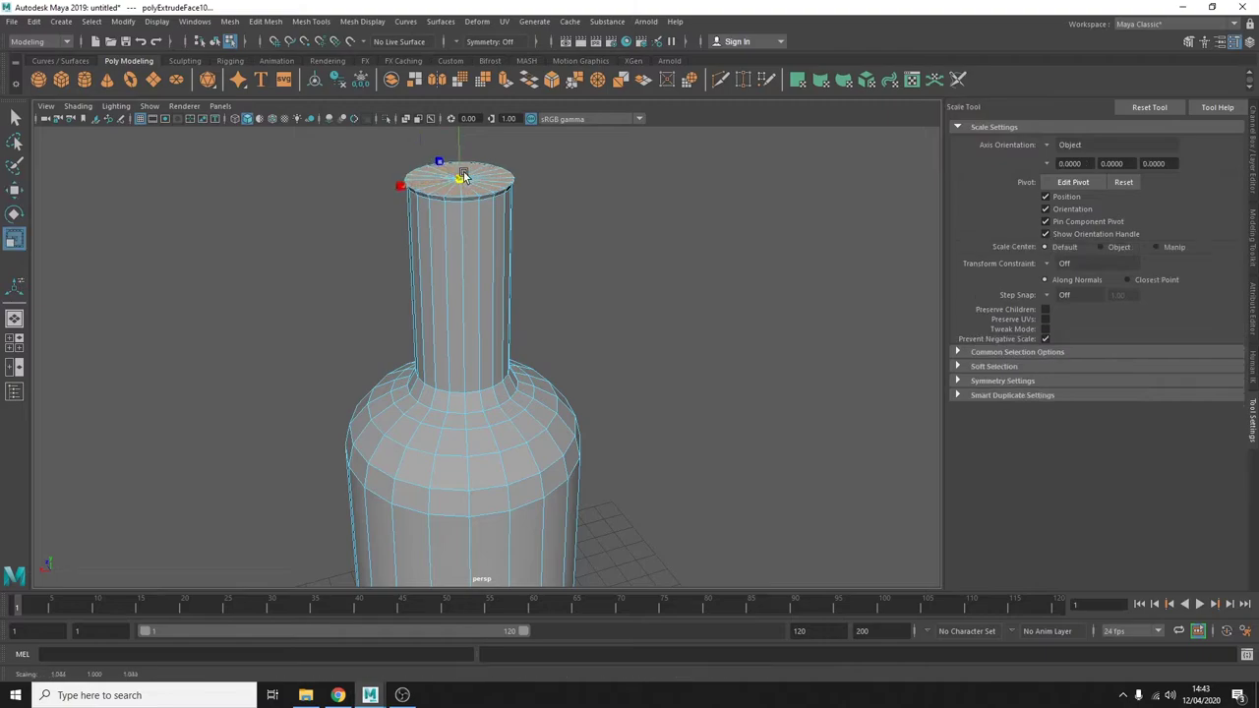
mouse_move(458, 174)
alt+mouse_down()
mouse_move(502, 187)
mouse_move(513, 224)
mouse_move(632, 301)
alt+mouse_up()
key(ctrl+e)
key(r)
Step: Extrude the top face several more times, resizing it to shape the flared lip ring
key(ctrl+e)
key(w)
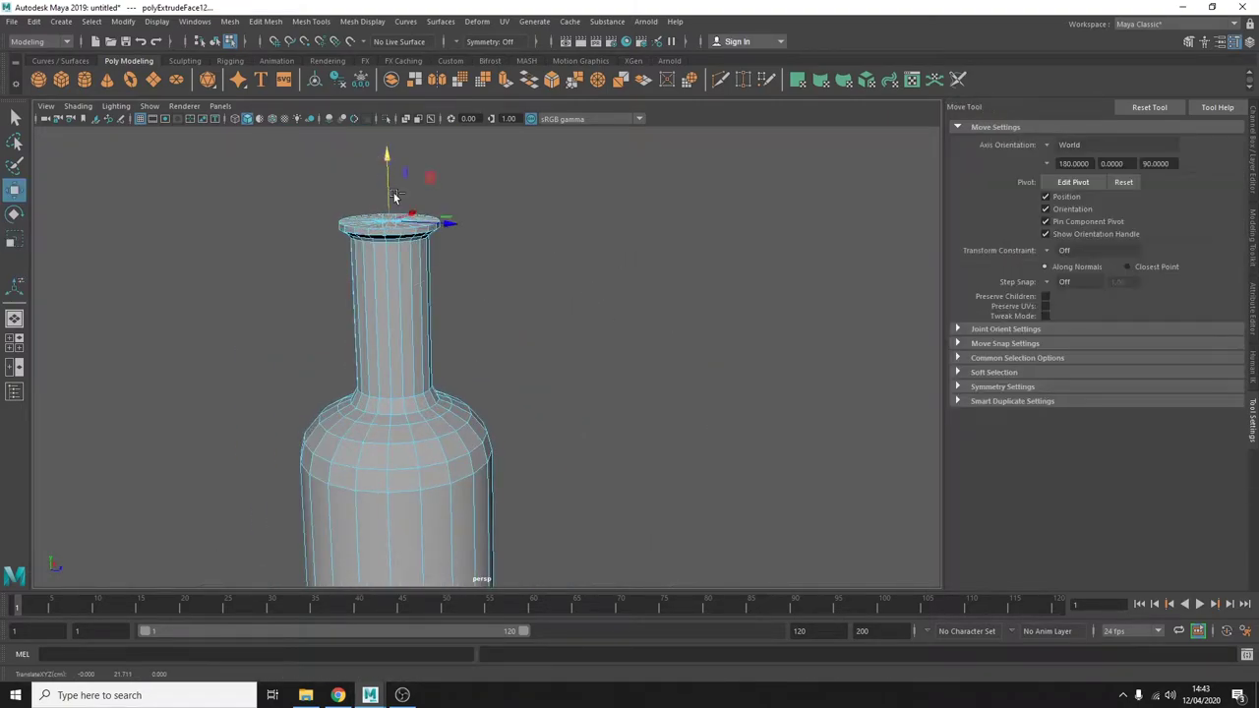
key(ctrl+e)
mouse_move(473, 241)
alt+mouse_down()
mouse_move(412, 204)
mouse_move(500, 192)
mouse_move(708, 214)
alt+mouse_up()
key(w)
key(r)
key(ctrl+e)
key(w)
key(r)
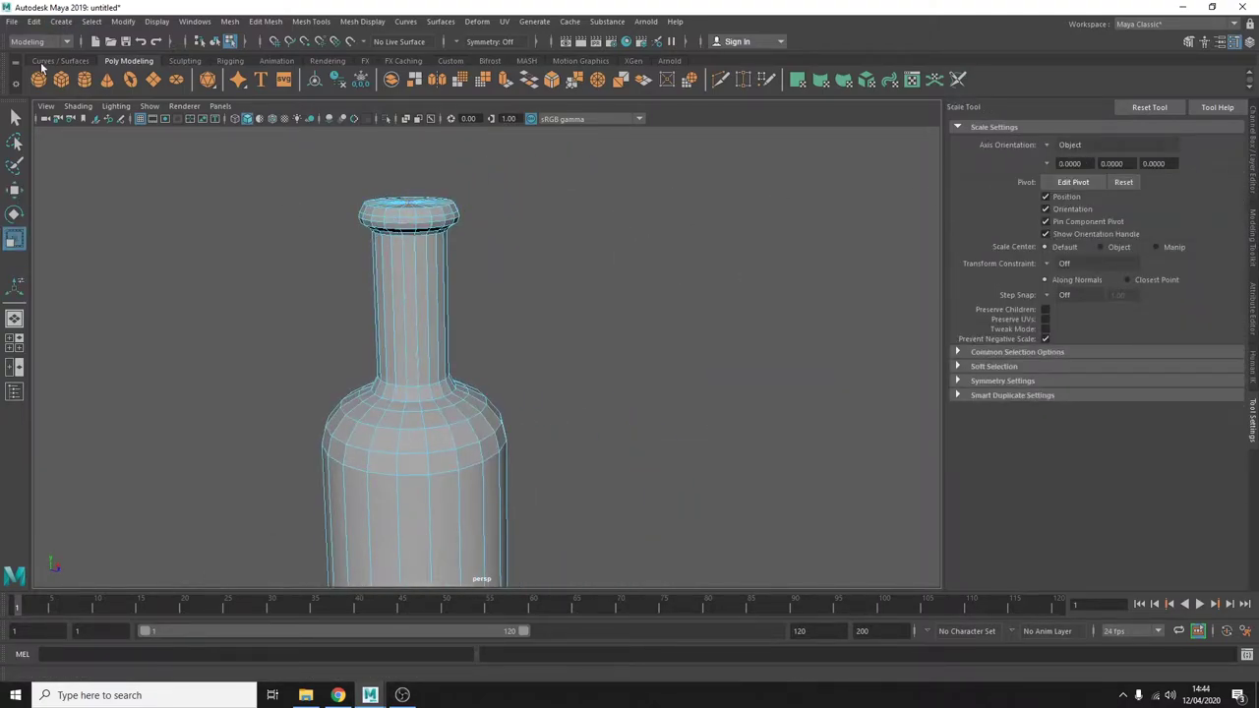
Step: Select the rim faces (pCylinder1.f[40:59]) and the top cap face for moving
key(q)
mouse_move(464, 165)
alt+mouse_down()
mouse_move(561, 233)
mouse_move(344, 191)
alt+mouse_up()
mouse_move(343, 191)
mouse_down()
mouse_move(523, 223)
mouse_move(495, 233)
mouse_move(721, 250)
mouse_move(525, 292)
mouse_move(580, 195)
mouse_move(523, 253)
mouse_up()
click(525, 292)
key(w)
drag(469, 206, 469, 204)
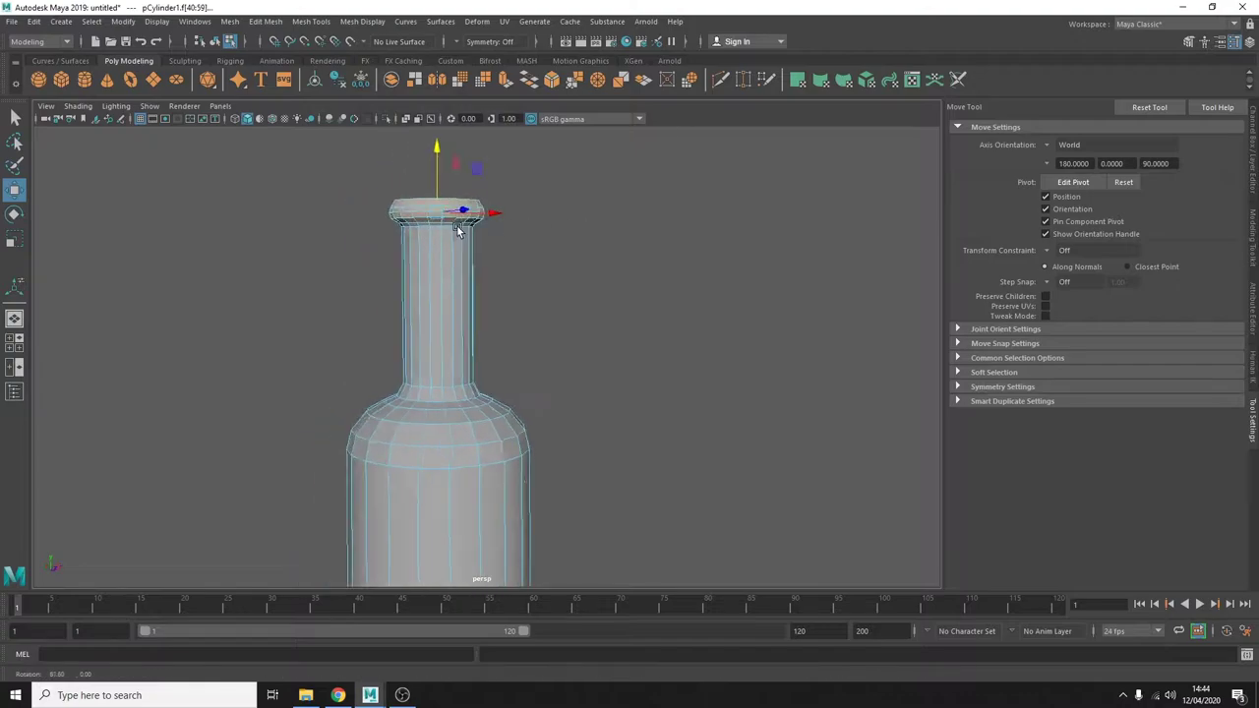
alt+middle_drag(459, 225, 596, 231)
key(q)
mouse_move(596, 223)
alt+mouse_down()
mouse_move(590, 246)
mouse_move(523, 236)
alt+mouse_up()
Step: Switch to edge selection and pull the bottle's top rim upward
key(w)
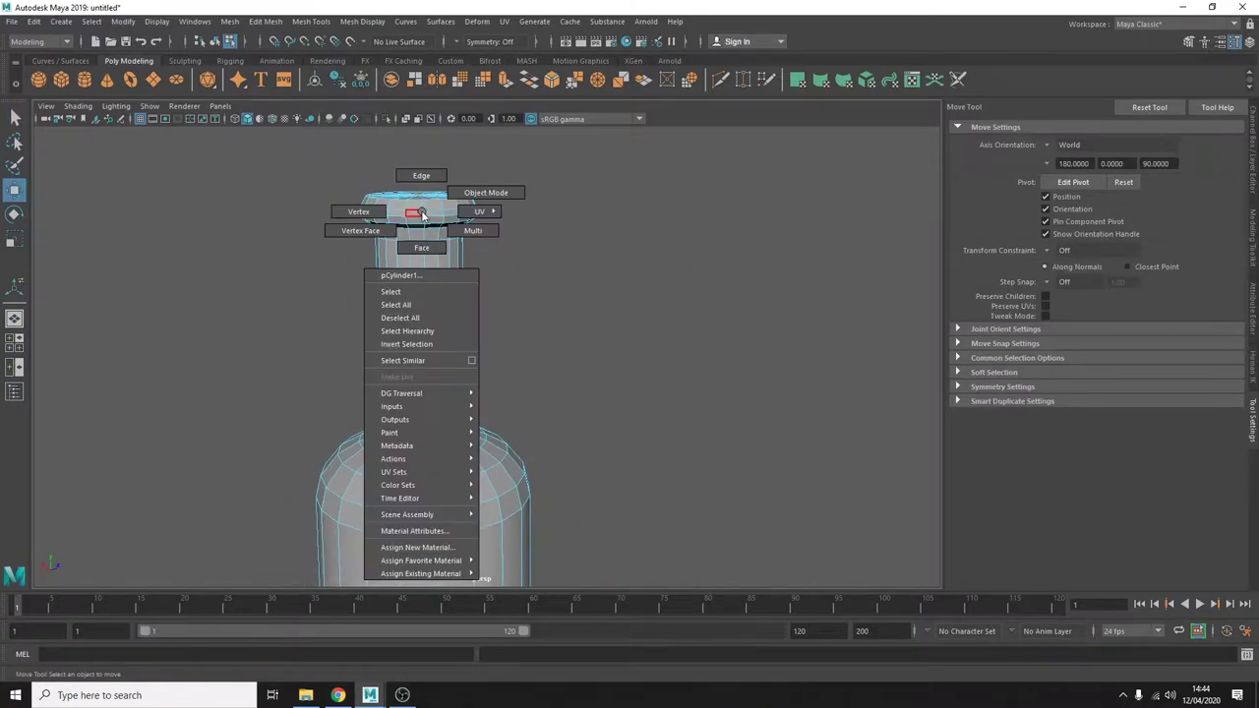
right_drag(416, 210, 421, 177)
key(q)
click(396, 210)
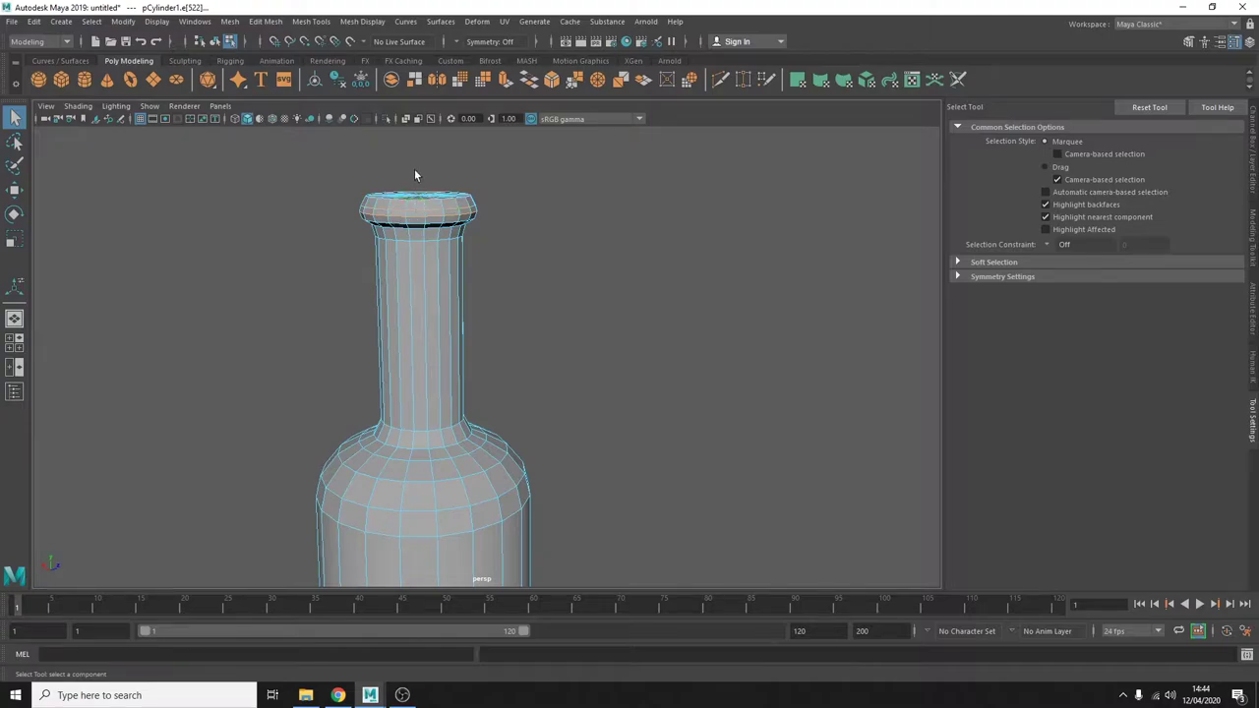
key(w)
drag(416, 175, 416, 147)
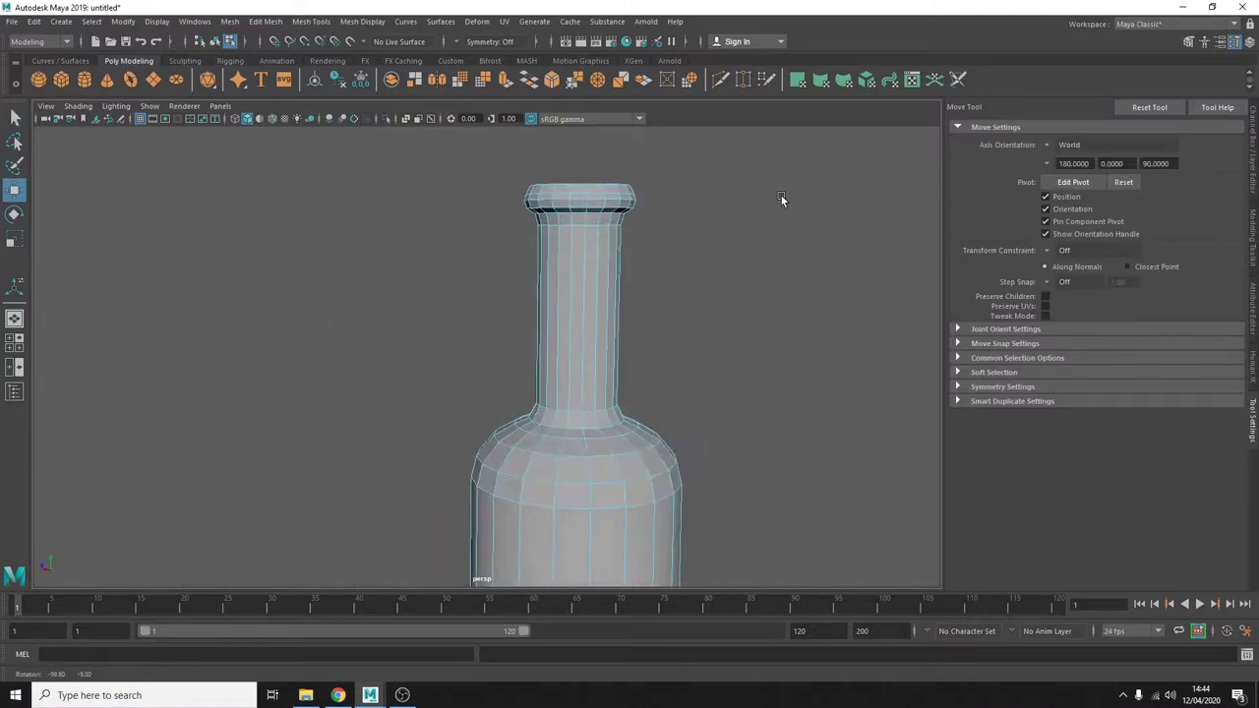
key(q)
alt+drag(688, 236, 620, 194)
scroll(621, 194, down, 5)
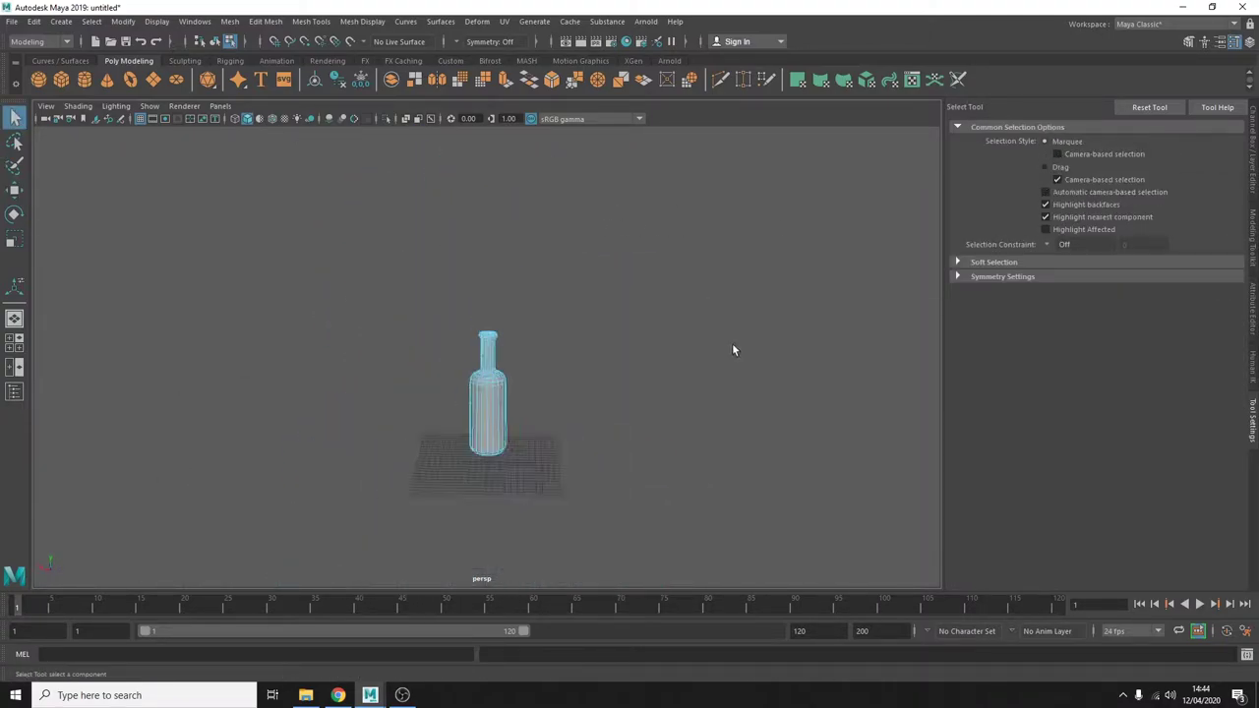
mouse_move(730, 348)
alt+mouse_down()
mouse_move(568, 345)
mouse_move(631, 359)
mouse_move(564, 337)
alt+mouse_up()
scroll(567, 346, up, 5)
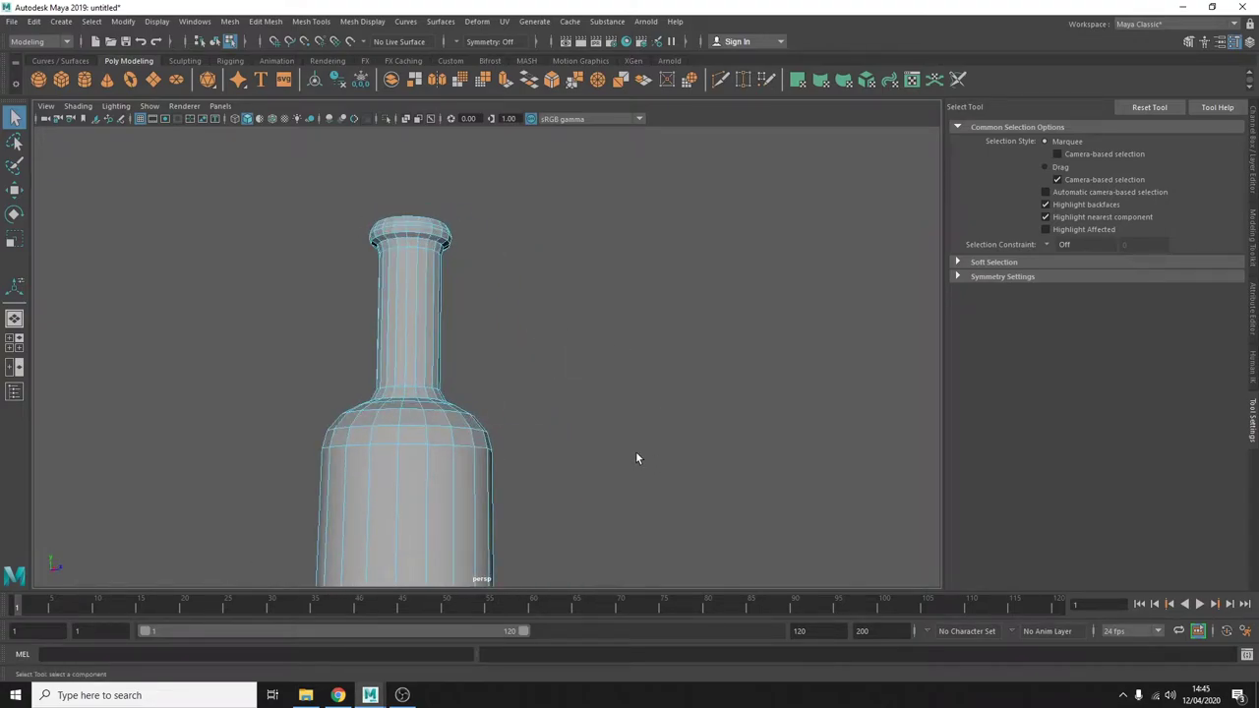
Step: Select the top rim edges and scale them down to about 0.88
mouse_move(345, 197)
mouse_down()
mouse_move(573, 275)
mouse_move(882, 274)
mouse_move(466, 265)
mouse_up()
key(r)
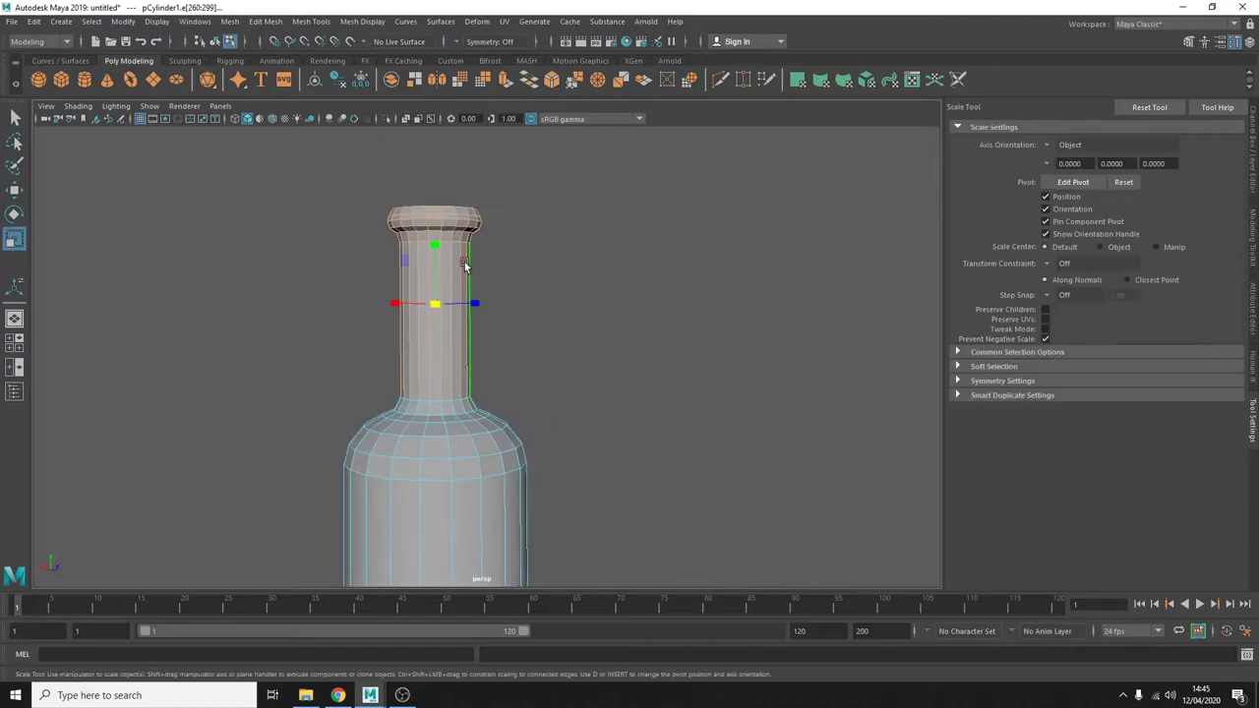
alt+drag(528, 313, 493, 314)
drag(309, 199, 486, 259)
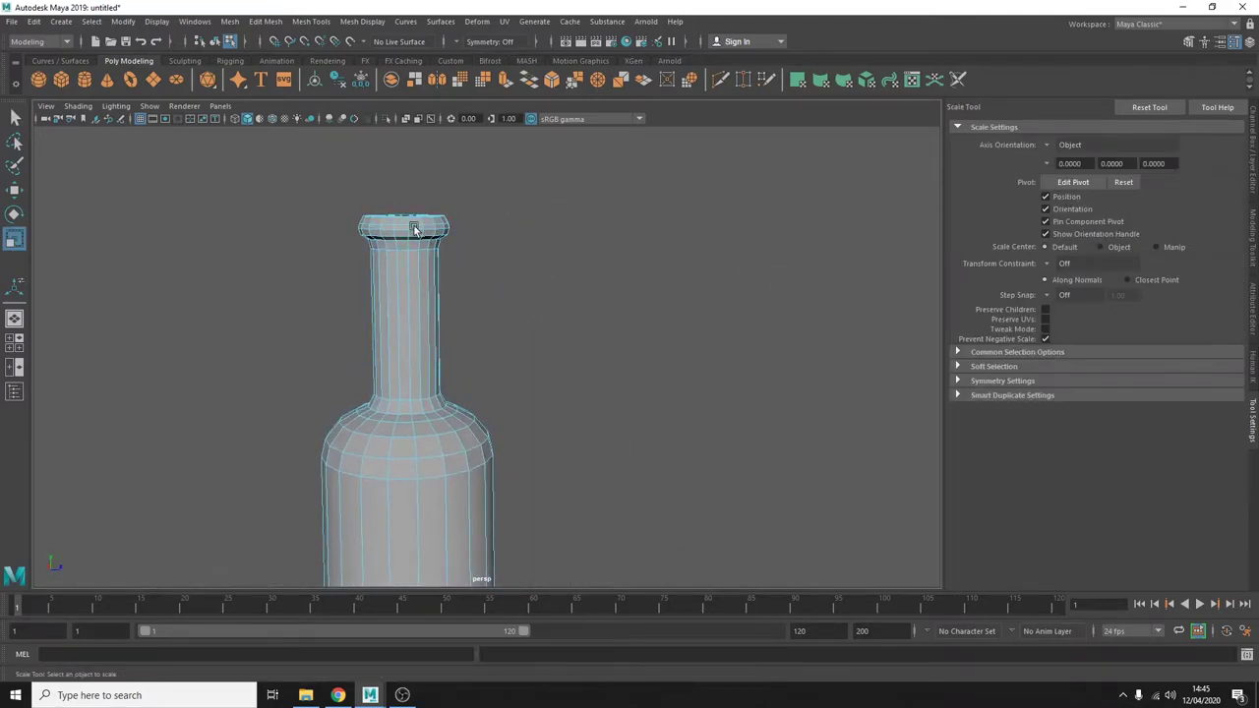
alt+drag(644, 244, 551, 236)
drag(525, 231, 517, 233)
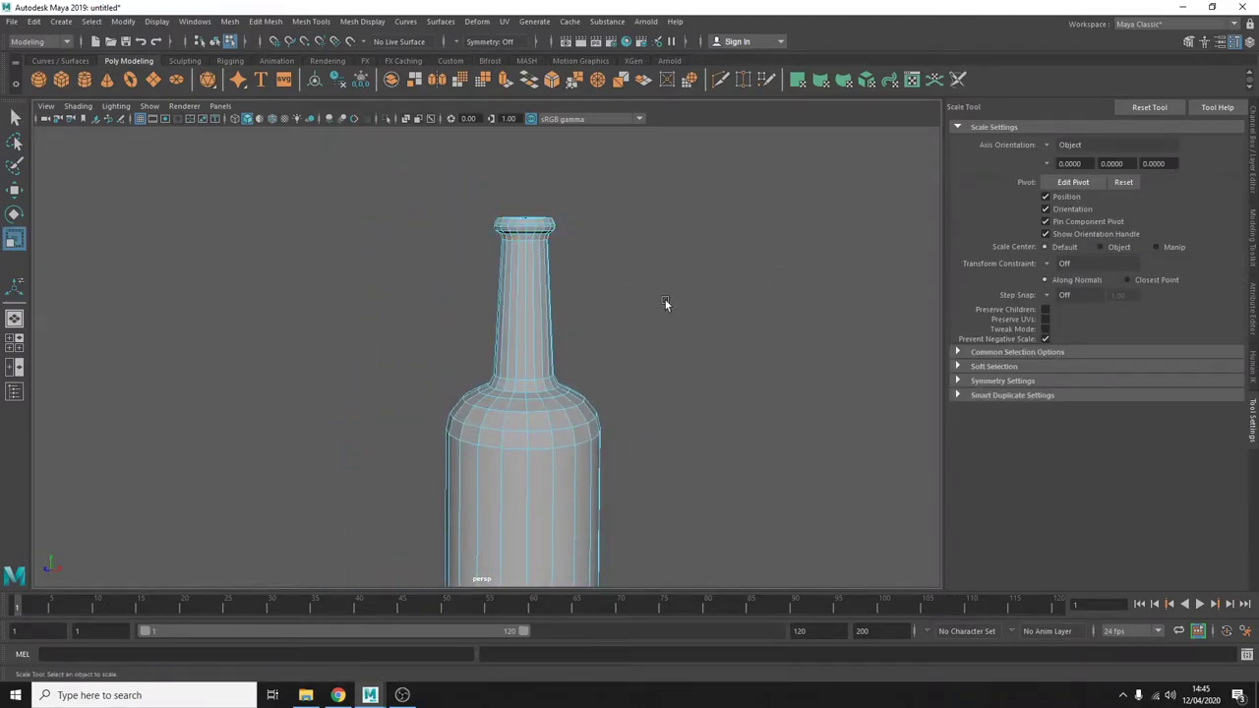
alt+drag(603, 397, 732, 366)
key(q)
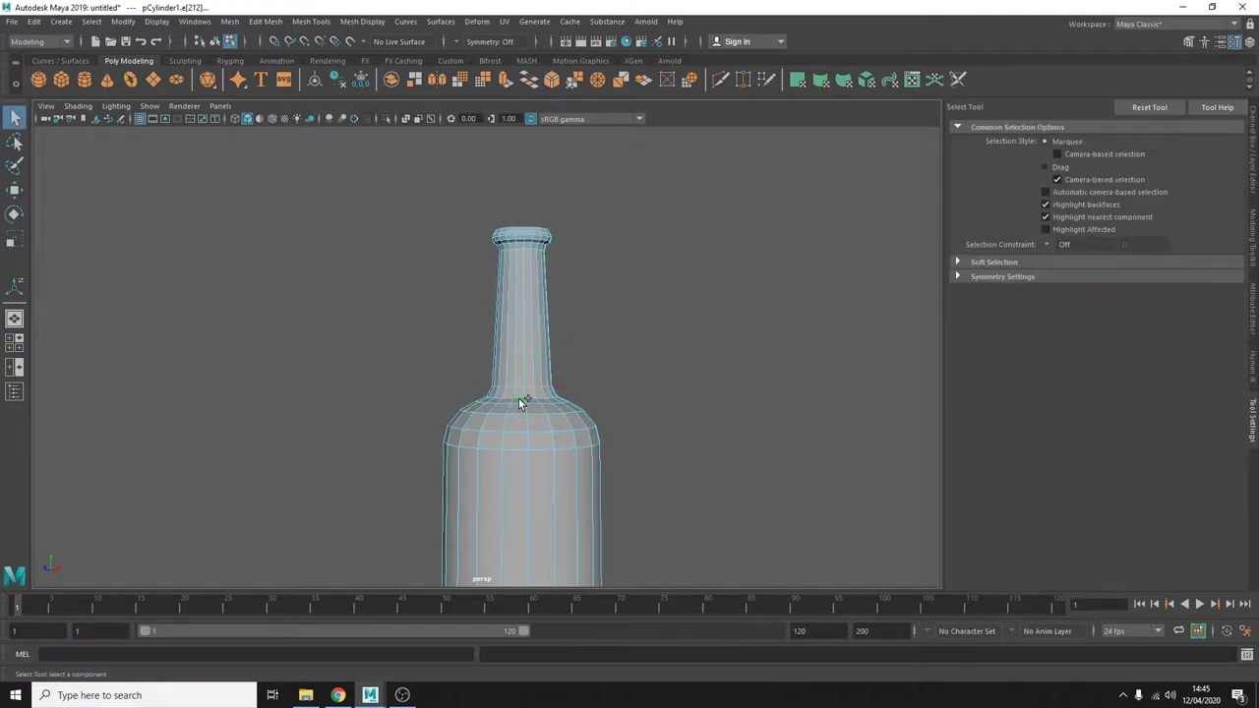
Step: Select the shoulder edge loop and scale it out to about 1.081
double_click(518, 434)
key(r)
drag(518, 416, 527, 419)
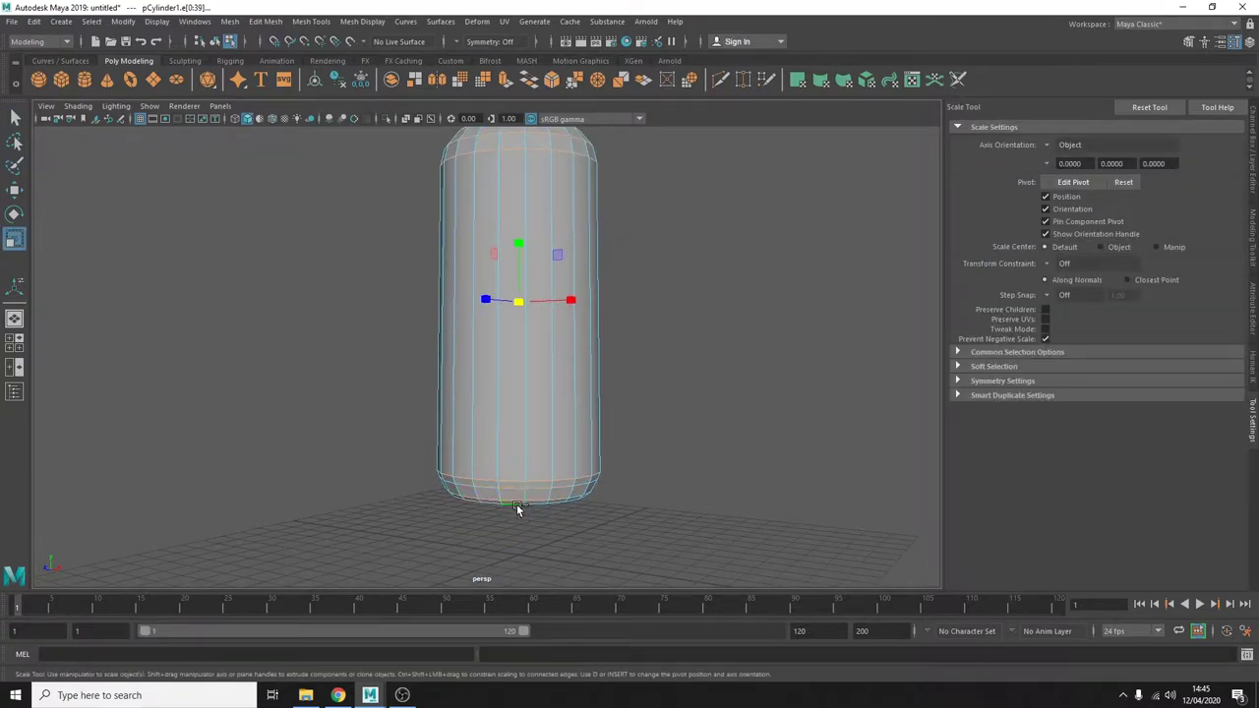
alt+drag(538, 306, 741, 260)
alt+right_drag(741, 260, 667, 296)
alt+drag(667, 295, 470, 390)
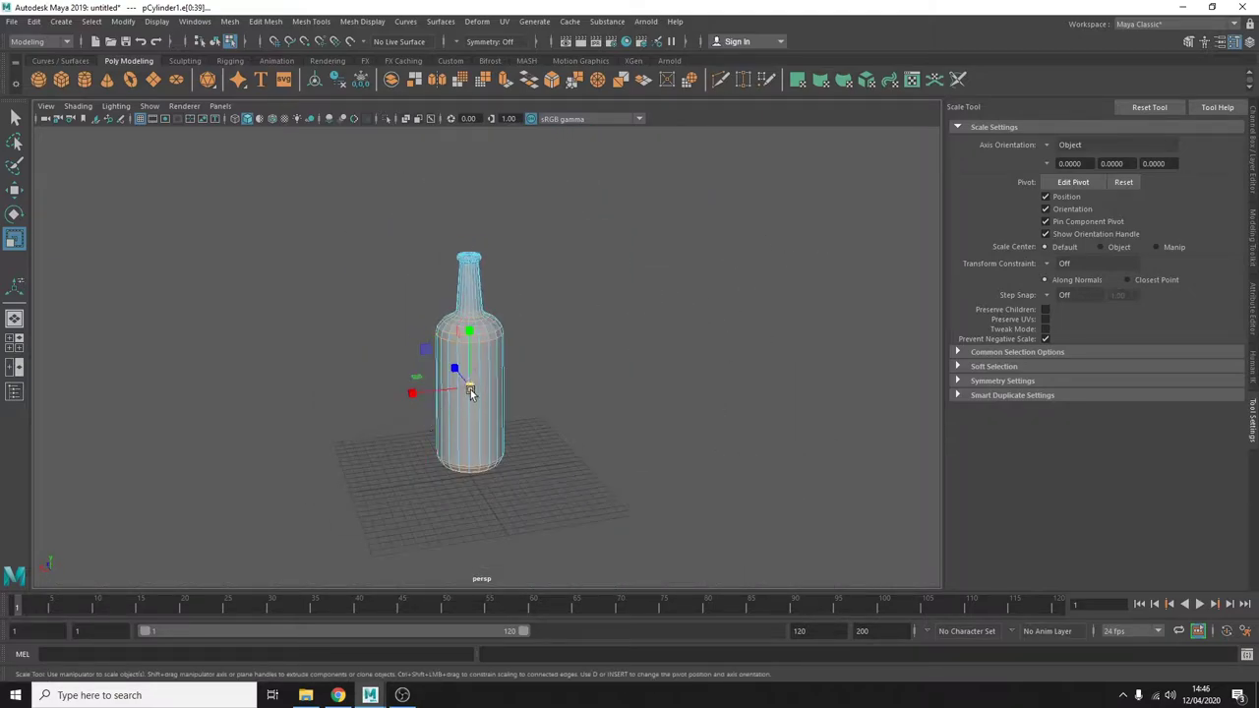
click(618, 367)
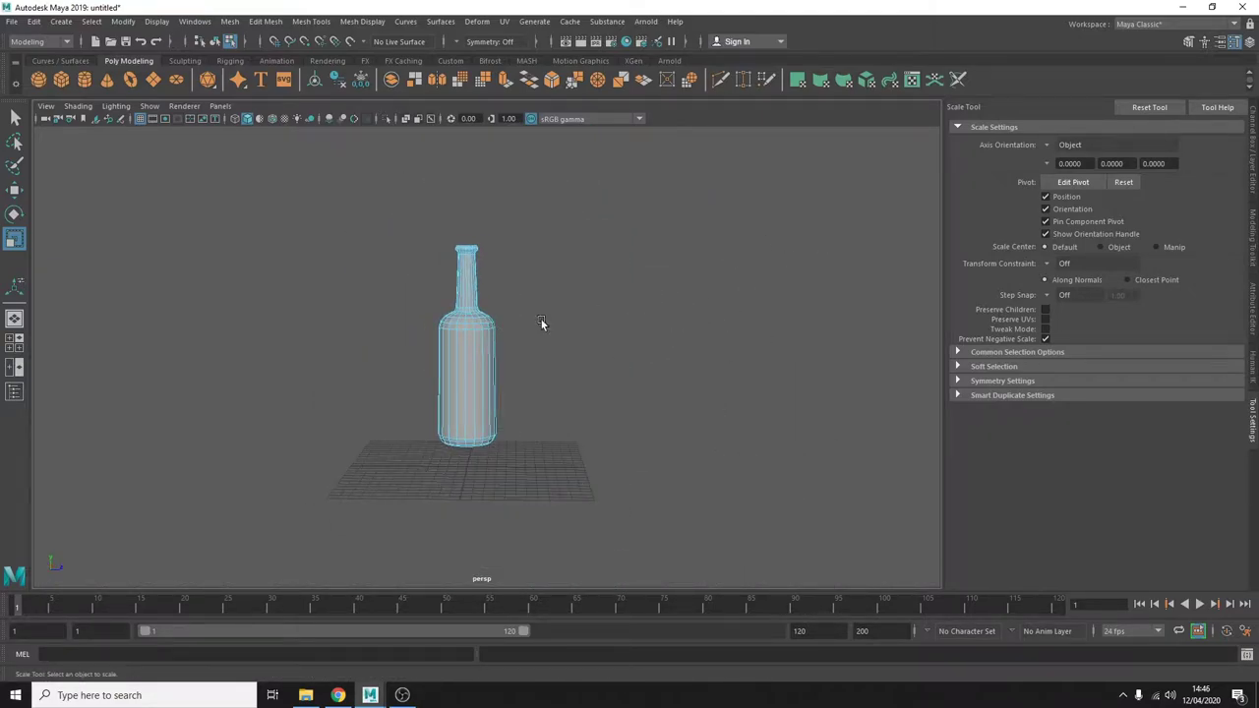
scroll(569, 267, up, 5)
Step: Box-select all the edges around the bottle's top
drag(394, 219, 509, 258)
alt+middle_drag(379, 229, 315, 199)
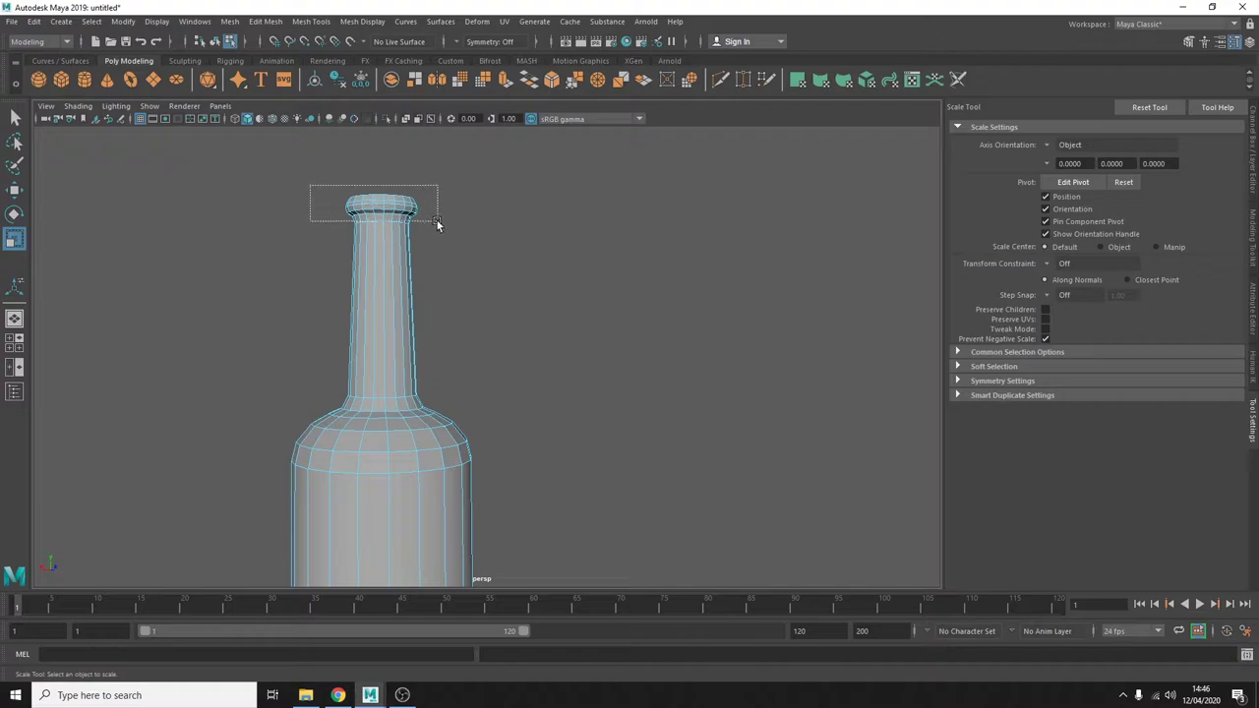
drag(438, 224, 440, 246)
click(455, 246)
alt+right_drag(455, 246, 336, 194)
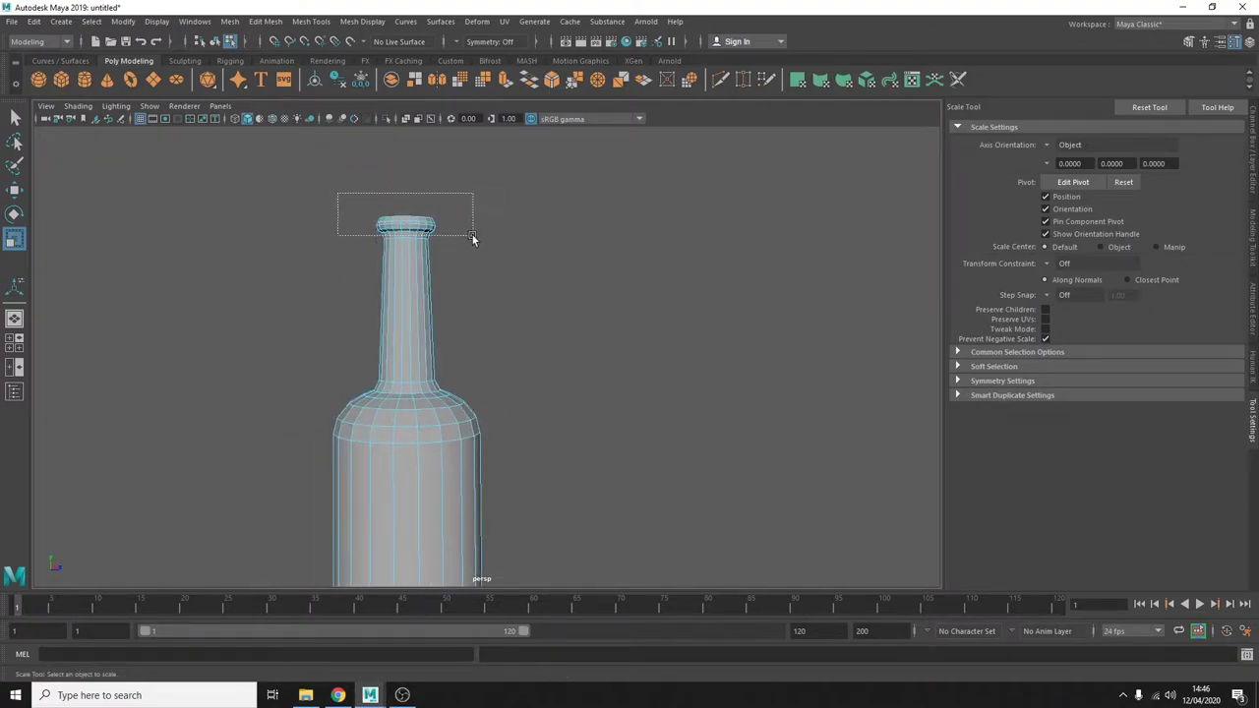
drag(472, 237, 472, 238)
alt+middle_drag(237, 288, 427, 281)
Step: Raise the bottle's top edge ring slightly, then view the neck from above
key(w)
drag(594, 236, 594, 199)
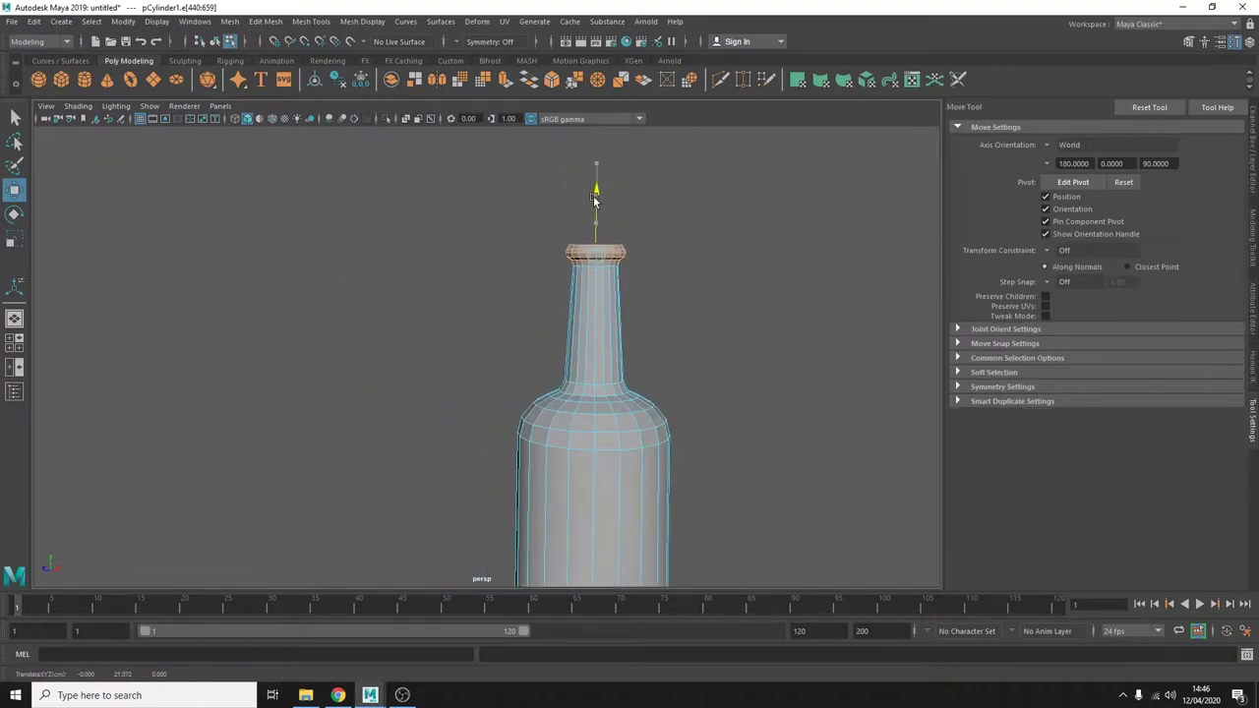
click(750, 286)
alt+right_drag(750, 286, 600, 370)
mouse_move(600, 371)
alt+mouse_down()
mouse_move(741, 387)
mouse_move(412, 337)
mouse_move(445, 379)
alt+mouse_up()
alt+middle_drag(521, 380, 472, 349)
Step: Extrude the neck's top faces and shrink them inward to form a lip
key(ctrl+e)
key(r)
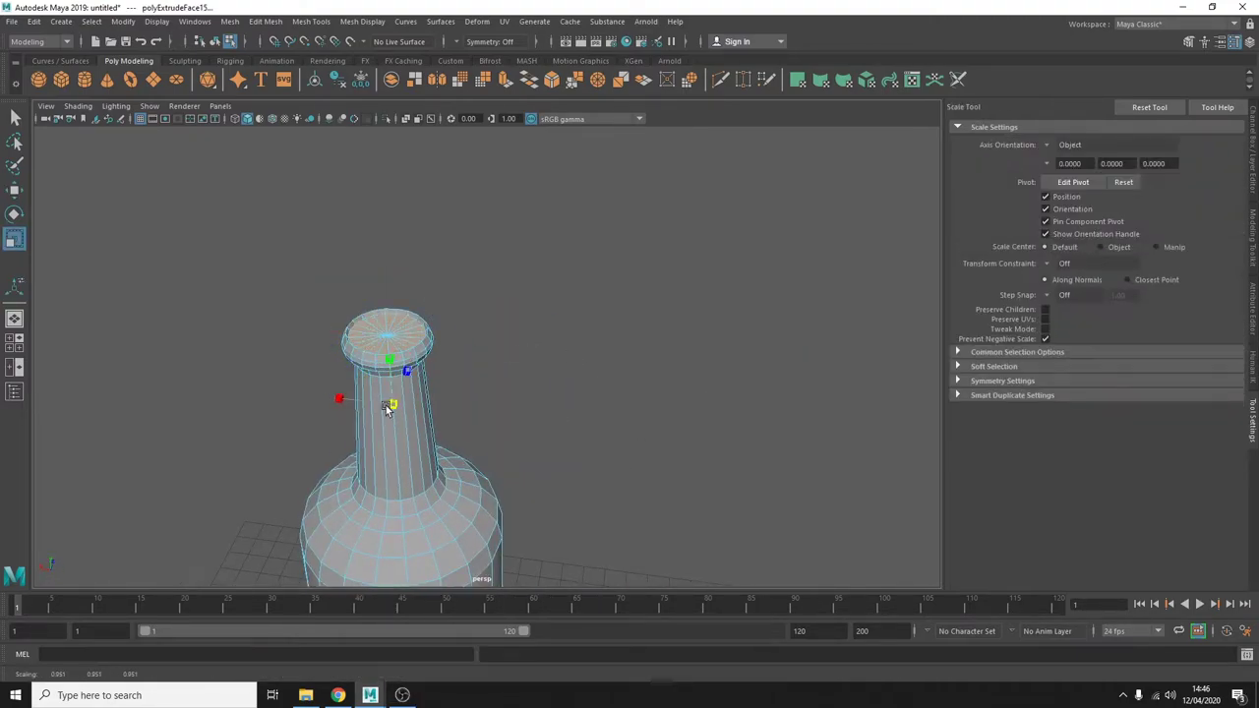
drag(385, 405, 413, 393)
key(ctrl+z)
alt+drag(501, 334, 710, 342)
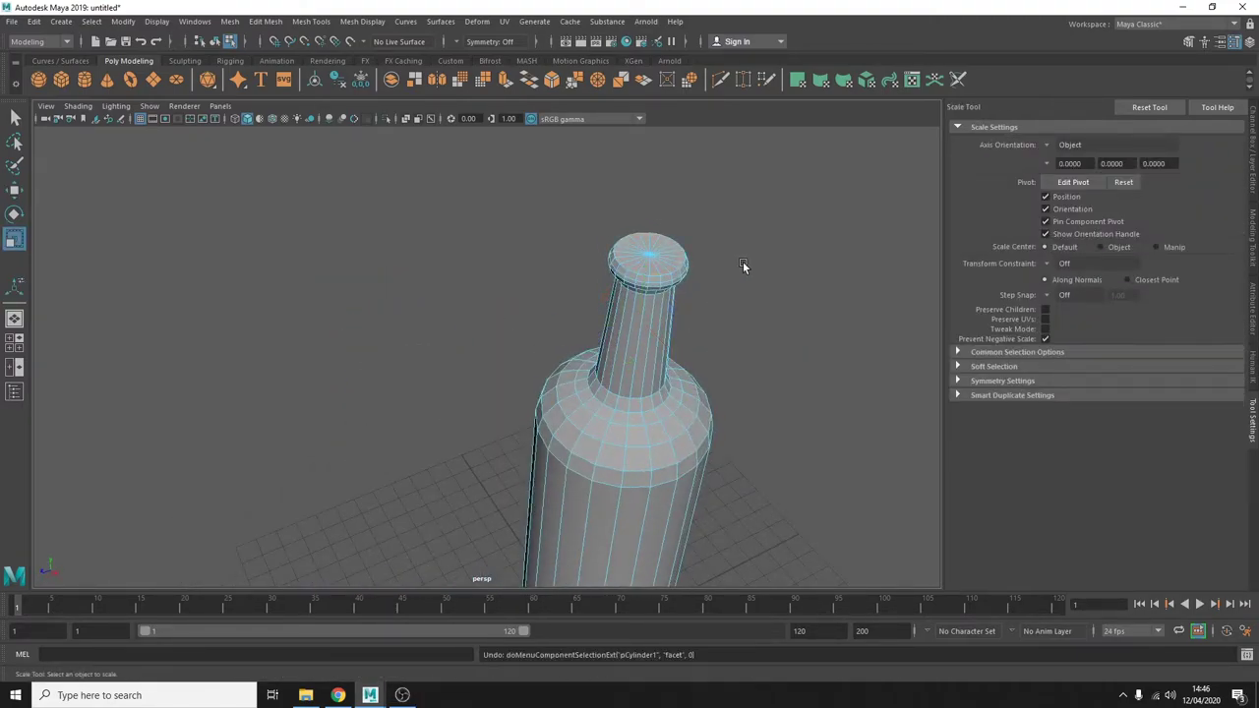
alt+drag(742, 260, 804, 143)
key(q)
key(ctrl+e)
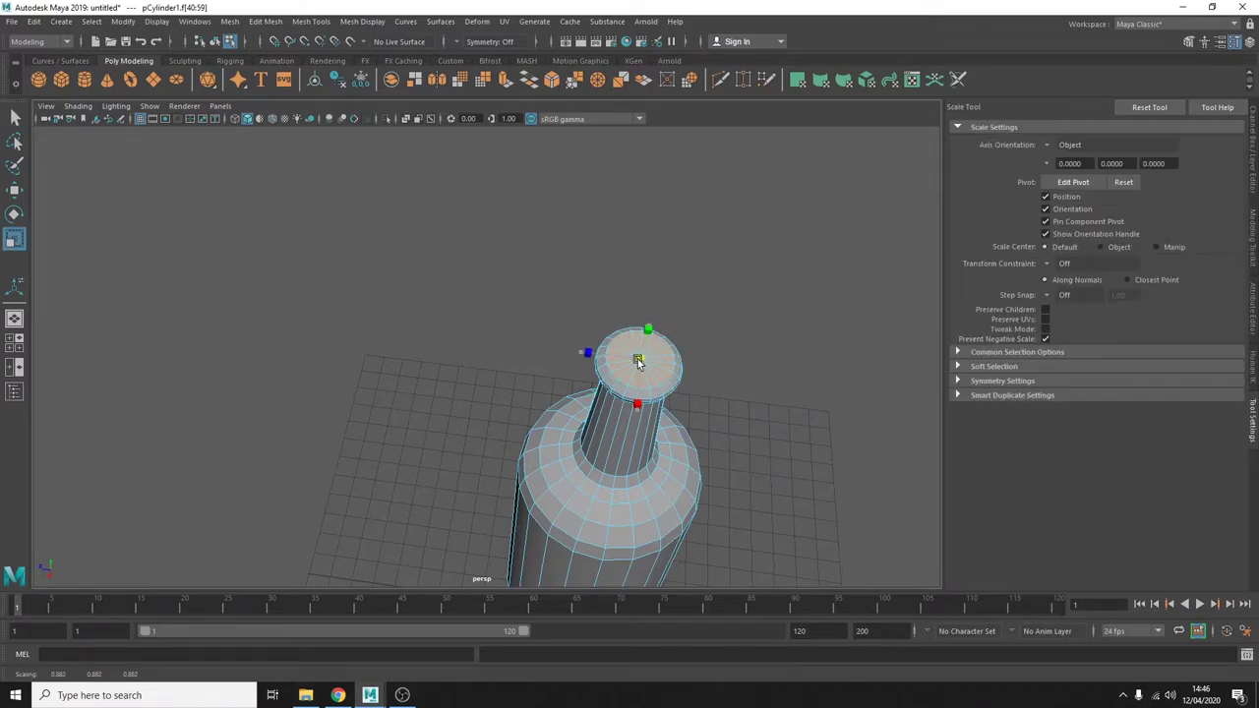
alt+drag(730, 356, 678, 351)
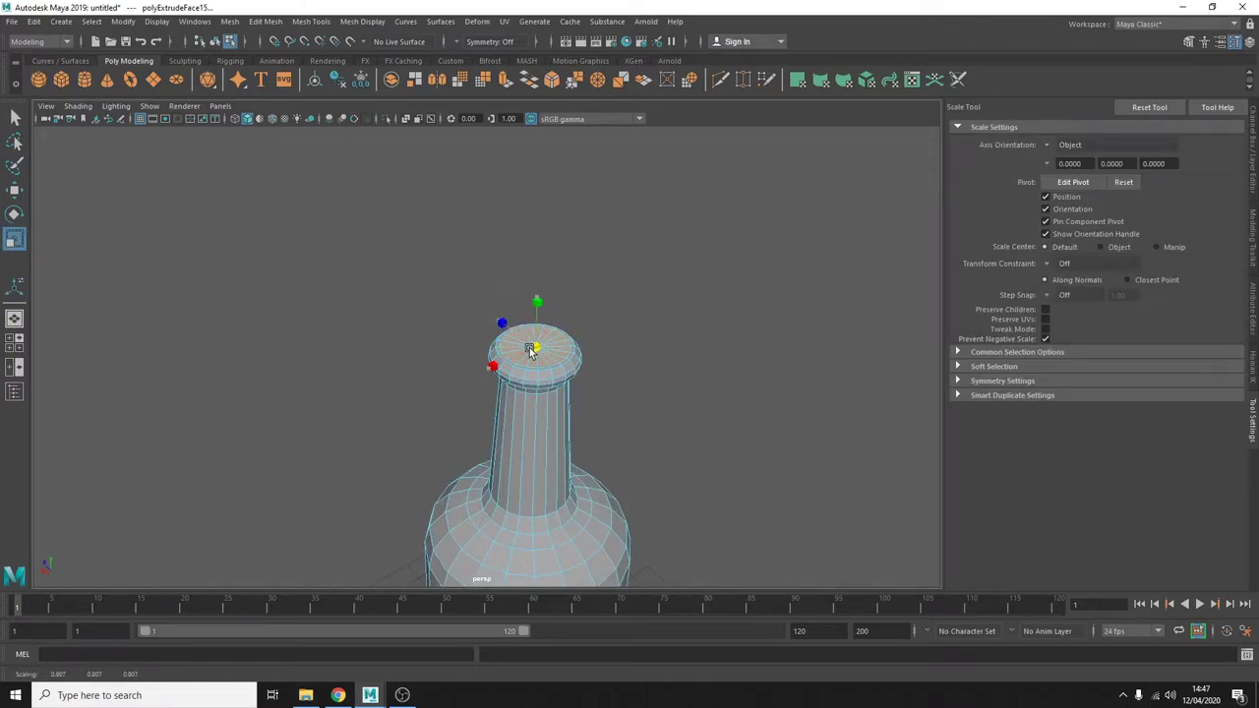
Step: Extrude the top face several more times, pushing it down inside the neck
key(ctrl+e)
key(w)
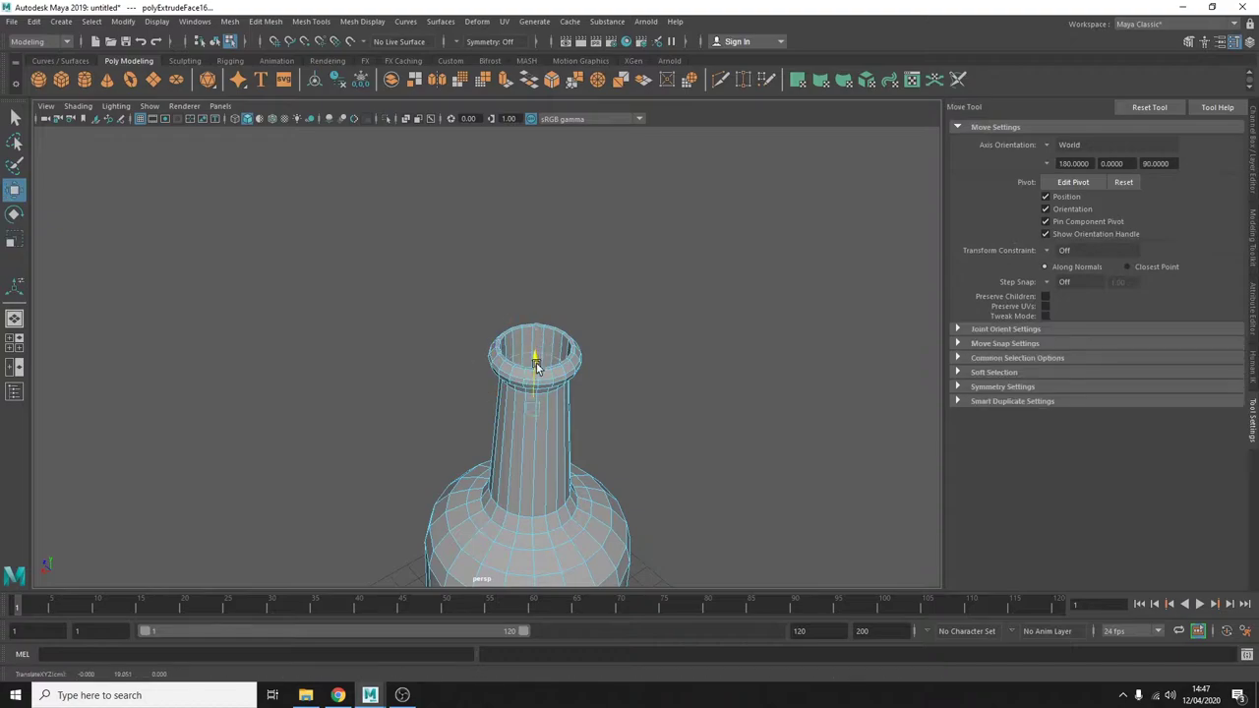
mouse_move(528, 351)
mouse_down()
mouse_move(531, 387)
mouse_move(696, 315)
mouse_move(482, 398)
mouse_up()
key(ctrl+e)
key(w)
key(ctrl+e)
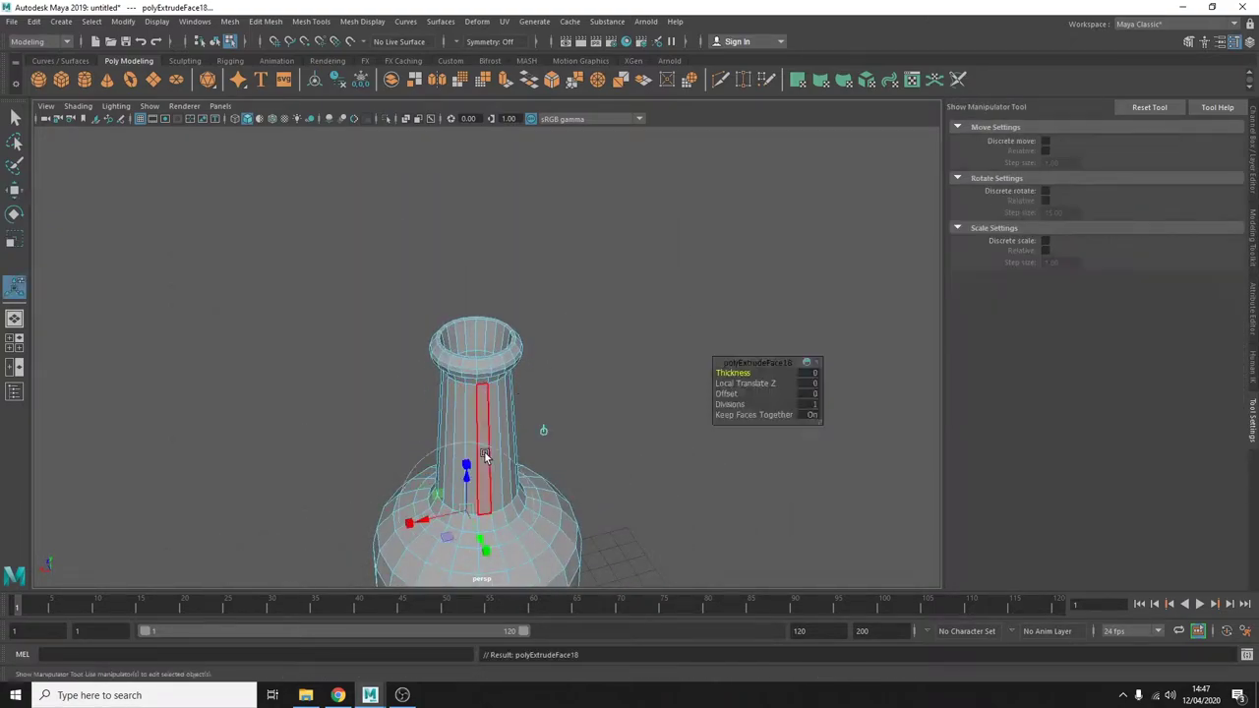
key(w)
alt+drag(478, 554, 568, 263)
key(ctrl+e)
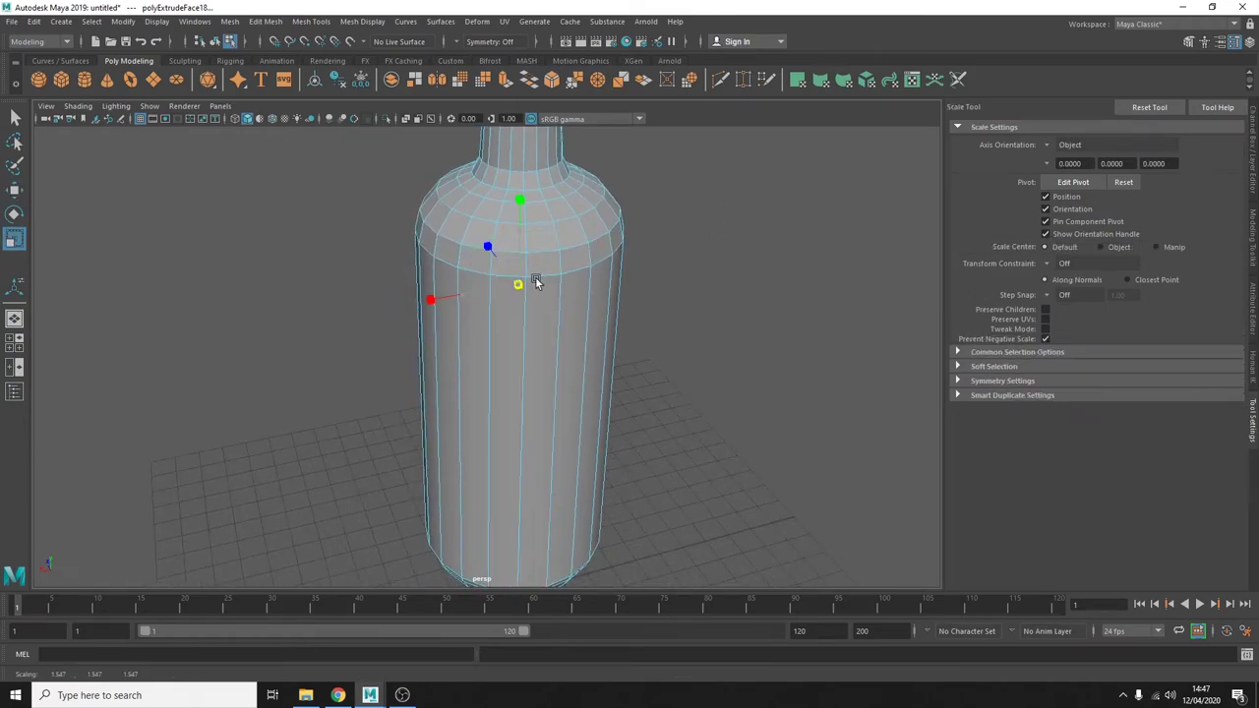
key(w)
mouse_move(808, 372)
alt+mouse_down()
mouse_move(731, 269)
mouse_move(745, 338)
mouse_move(684, 238)
alt+mouse_up()
Step: Return the bottle to Object Mode and select the whole bottle
right_drag(413, 217, 472, 211)
scroll(590, 255, down, 5)
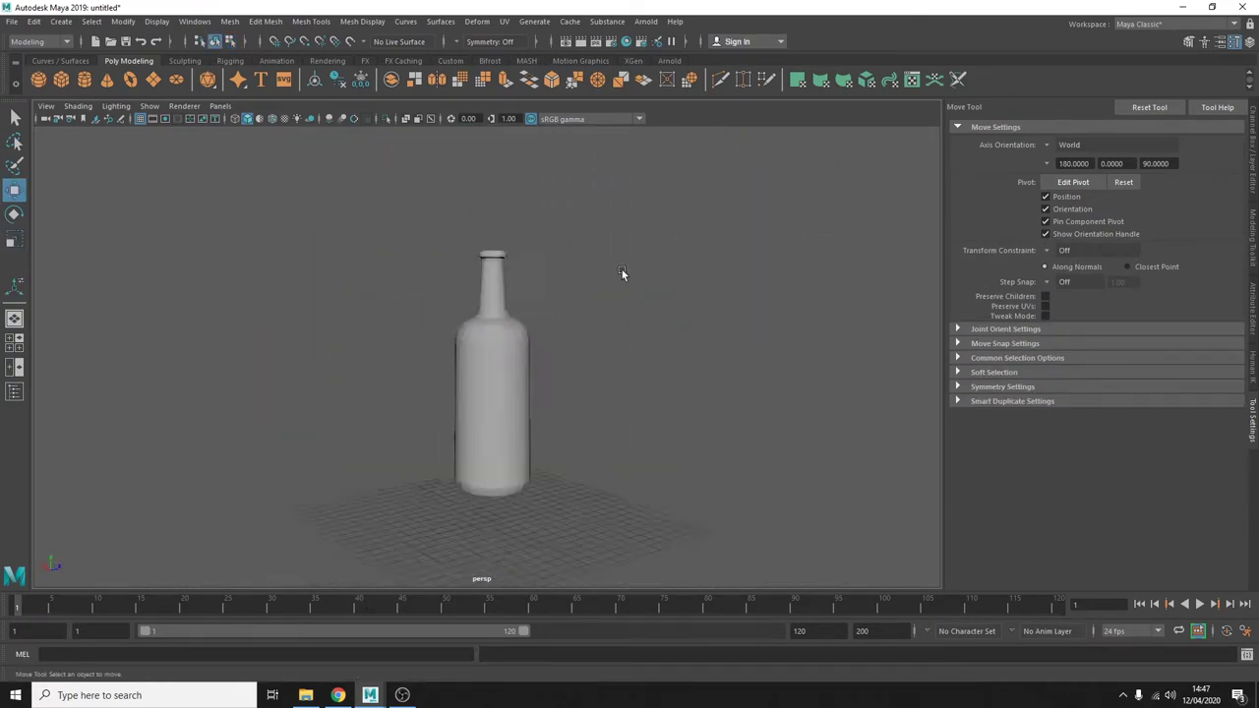
mouse_move(622, 270)
alt+mouse_down()
mouse_move(336, 286)
mouse_move(663, 285)
alt+mouse_up()
click(522, 334)
right_drag(522, 334, 579, 325)
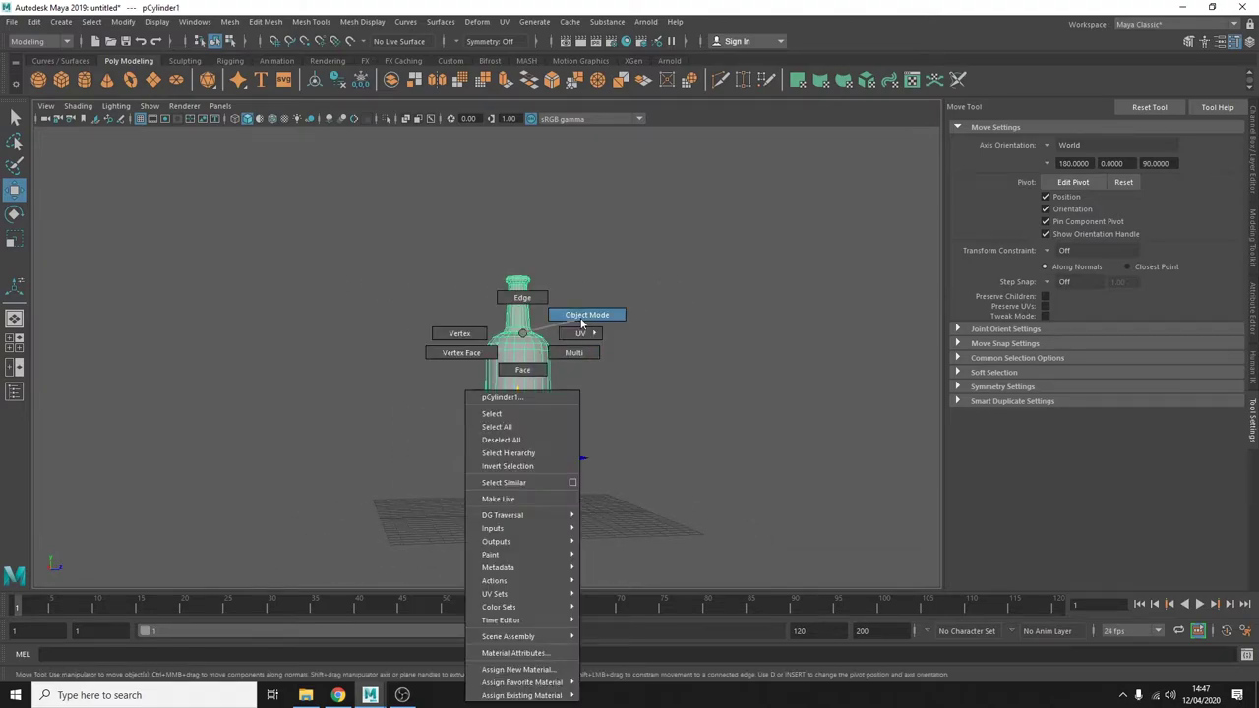
Step: Turn the view beneath the bottle and switch it to vertex selection
alt+drag(582, 323, 462, 506)
click(462, 507)
key(q)
scroll(787, 458, up, 5)
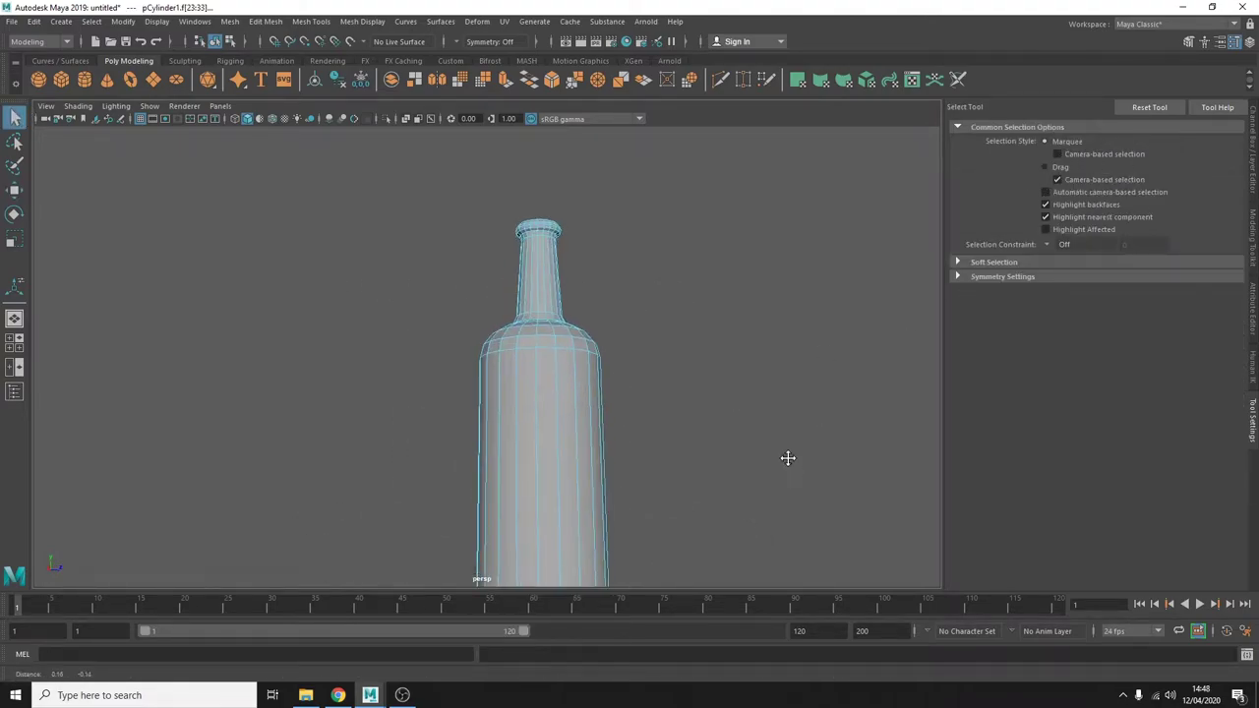
scroll(626, 458, up, 3)
mouse_move(626, 457)
alt+mouse_down()
mouse_move(531, 400)
mouse_move(613, 331)
alt+mouse_up()
right_drag(613, 331, 614, 551)
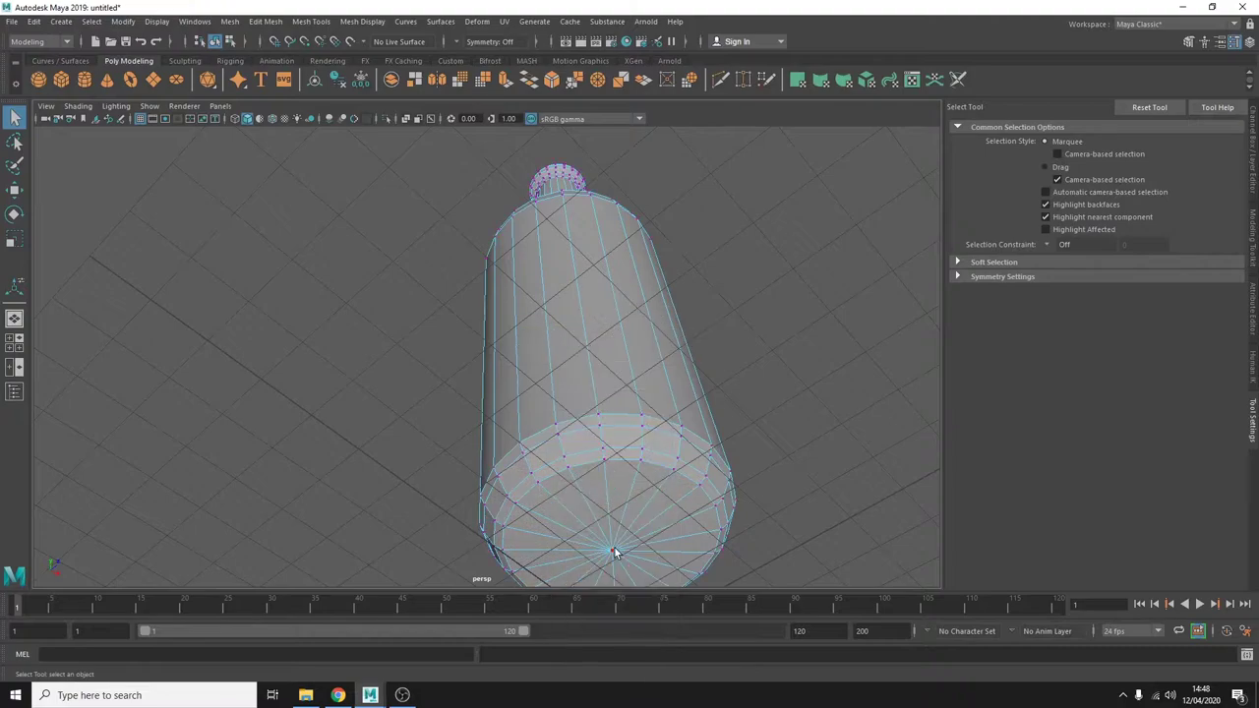
Step: Push the centre of the base cap up into the bottle
key(w)
mouse_move(761, 455)
alt+mouse_down()
mouse_move(580, 455)
mouse_move(750, 427)
mouse_move(597, 556)
mouse_move(593, 443)
alt+mouse_up()
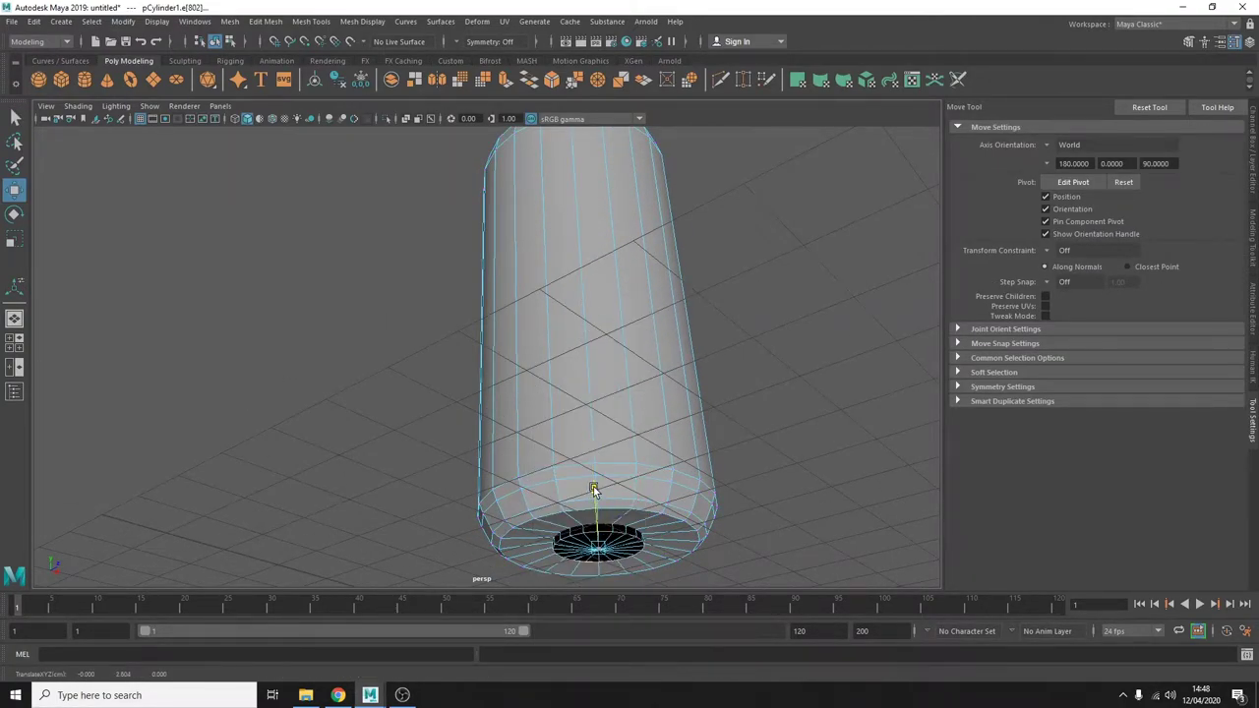
mouse_move(604, 559)
alt+mouse_down()
mouse_move(773, 438)
mouse_move(545, 396)
alt+mouse_up()
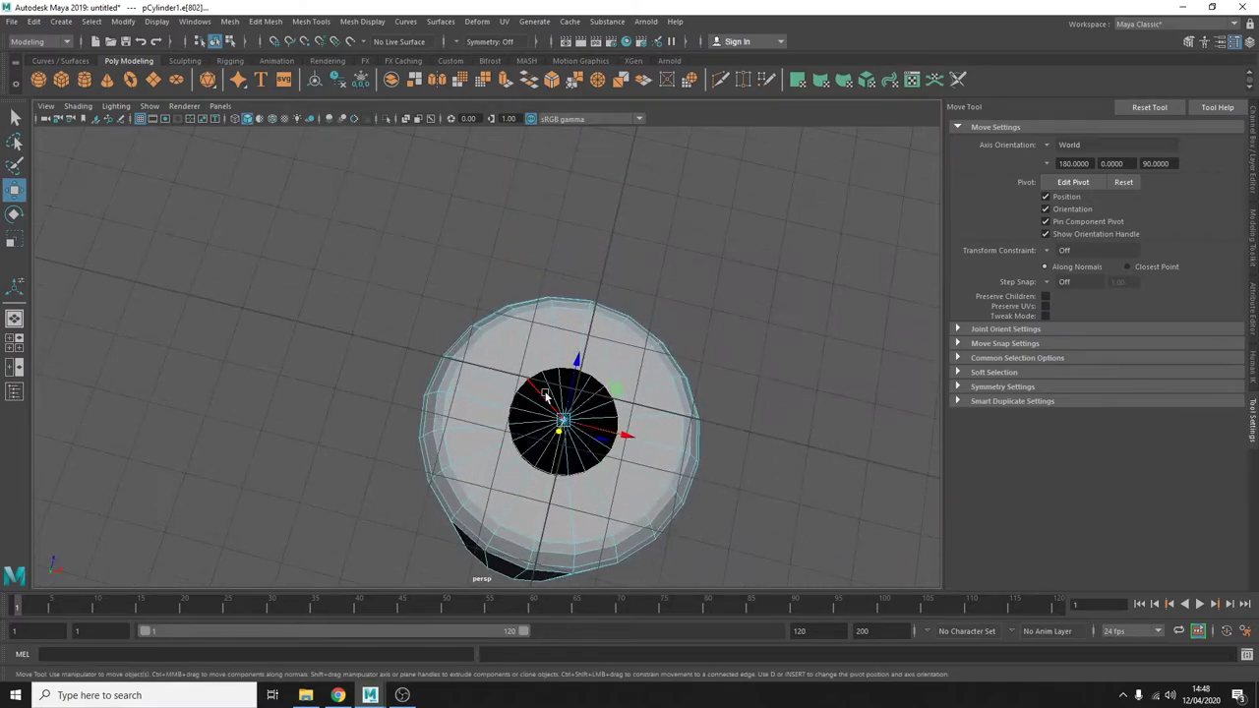
key(q)
mouse_move(631, 270)
alt+mouse_down()
mouse_move(684, 362)
mouse_move(703, 317)
mouse_move(688, 360)
mouse_move(643, 332)
mouse_move(625, 237)
mouse_move(442, 194)
alt+mouse_up()
key(ctrl+z)
key(ctrl+z)
key(w)
mouse_move(679, 421)
alt+mouse_down()
mouse_move(483, 458)
mouse_move(603, 380)
alt+mouse_up()
right_drag(413, 335, 425, 388)
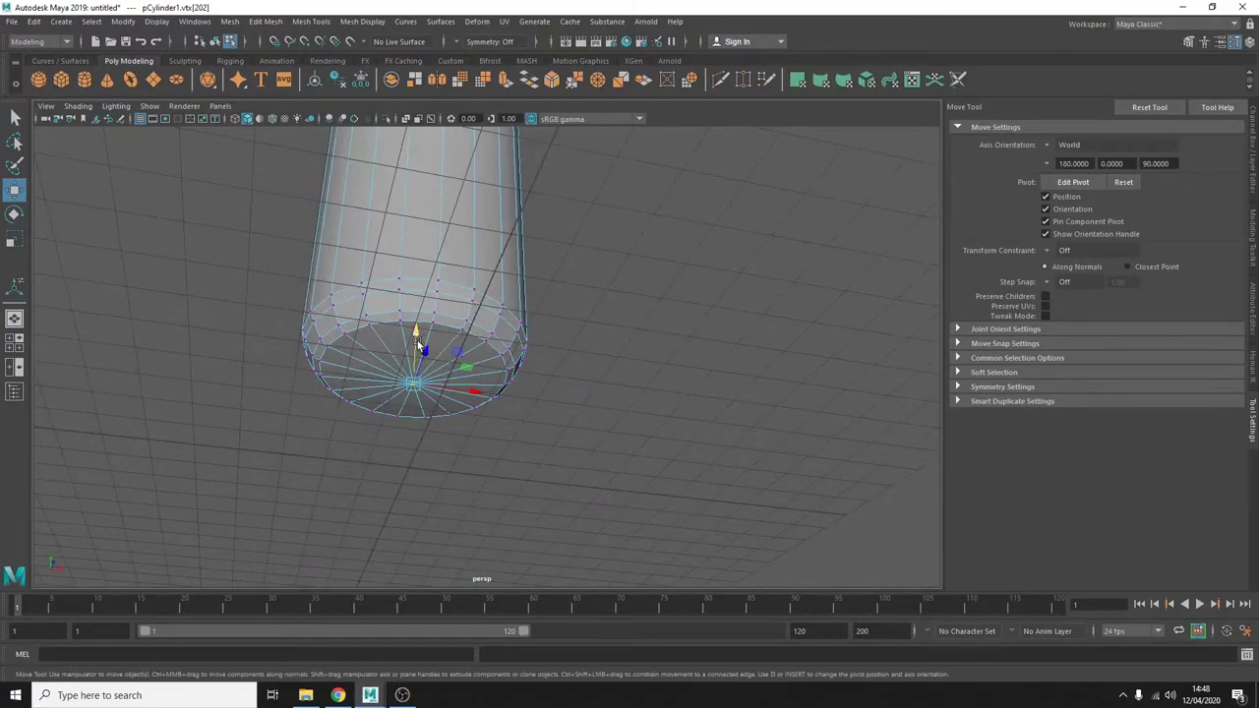
mouse_move(417, 341)
alt+mouse_down()
mouse_move(612, 293)
mouse_move(669, 347)
alt+mouse_up()
Step: Select the bottle and switch it to face component mode
scroll(518, 261, down, 5)
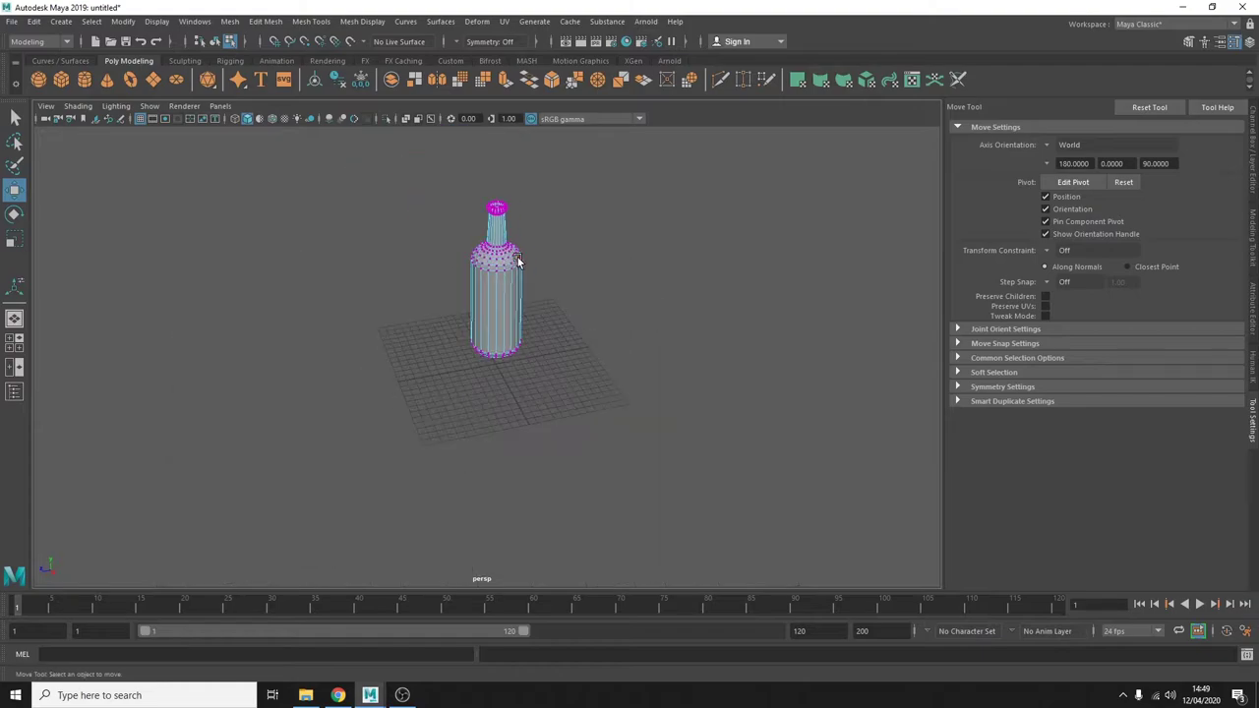
right_drag(518, 260, 681, 243)
click(499, 277)
key(r)
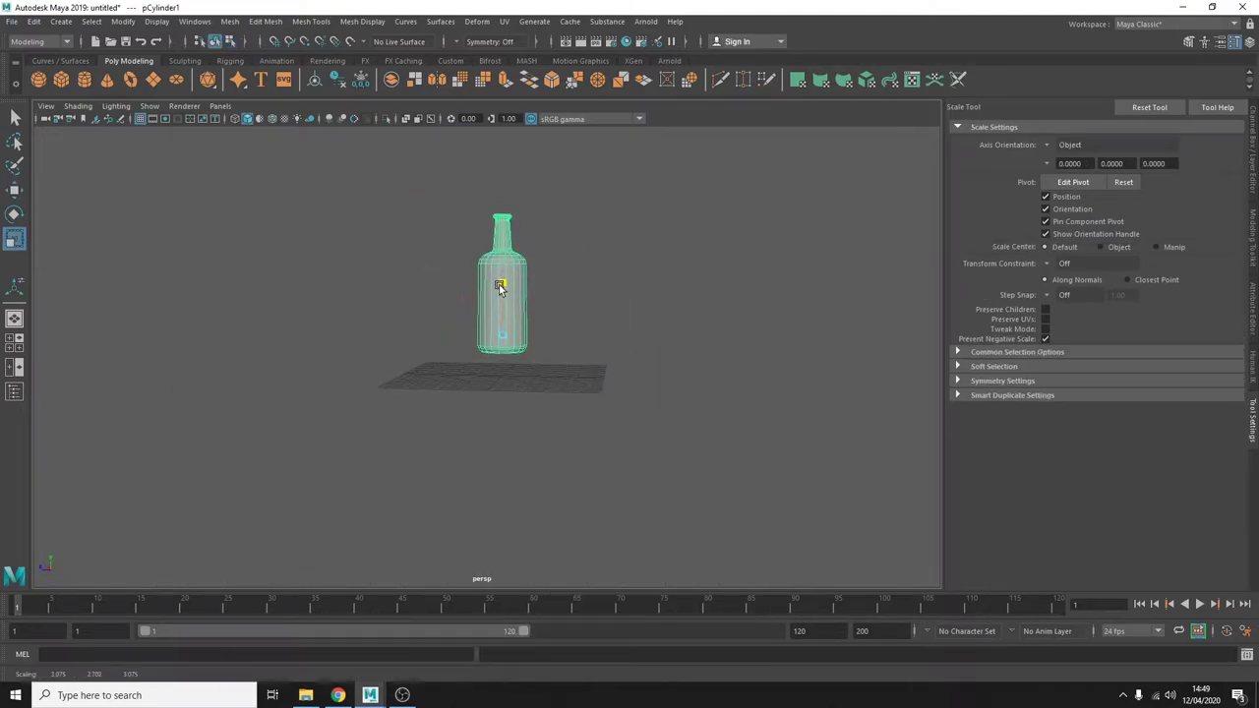
mouse_move(497, 224)
right_down()
mouse_move(522, 250)
mouse_move(502, 260)
right_up()
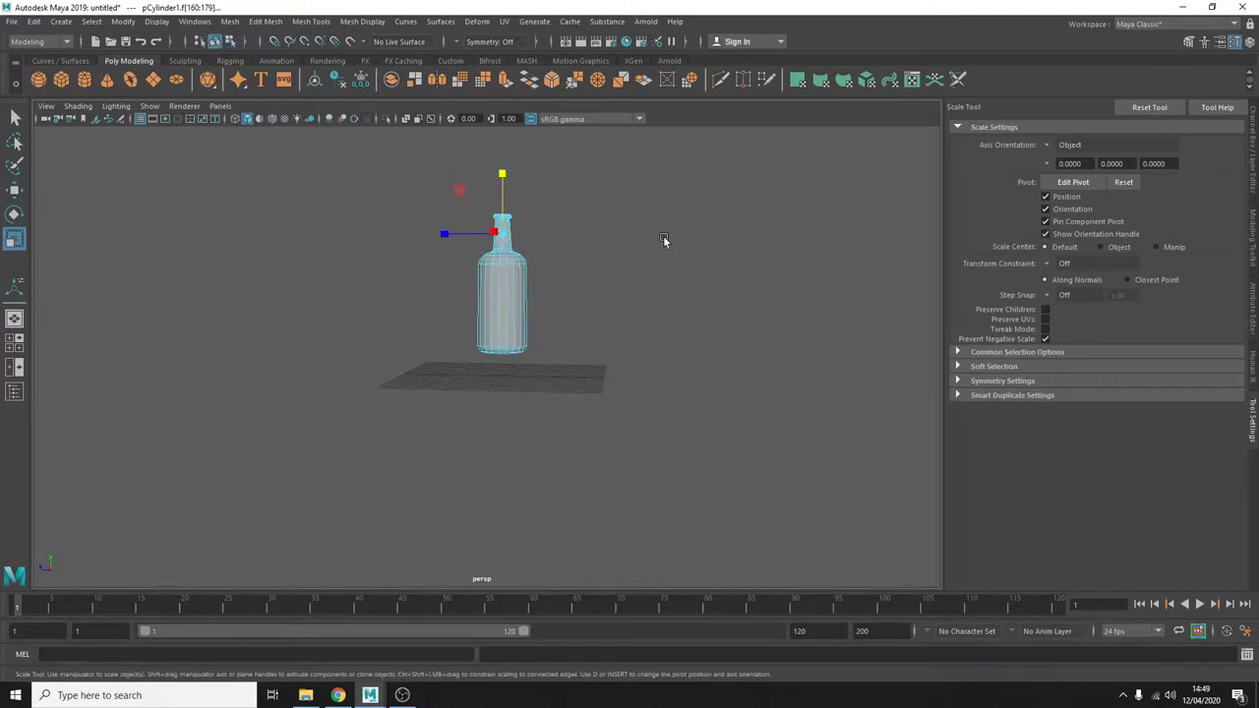
key(w)
mouse_move(490, 184)
alt+mouse_down()
mouse_move(600, 249)
mouse_move(757, 261)
alt+mouse_up()
Step: Box-select the bottle's body faces and scale them slightly narrower
drag(441, 253, 646, 348)
key(r)
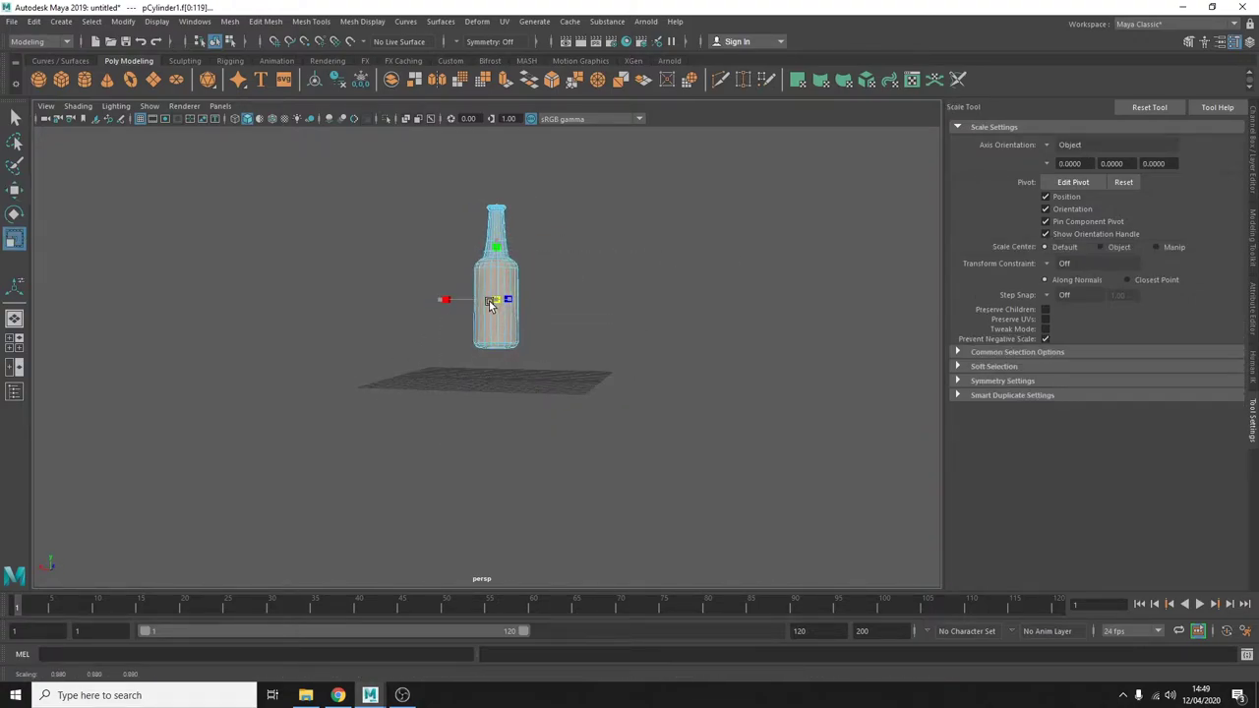
key(w)
key(F8)
alt+drag(594, 248, 714, 282)
scroll(511, 291, up, 5)
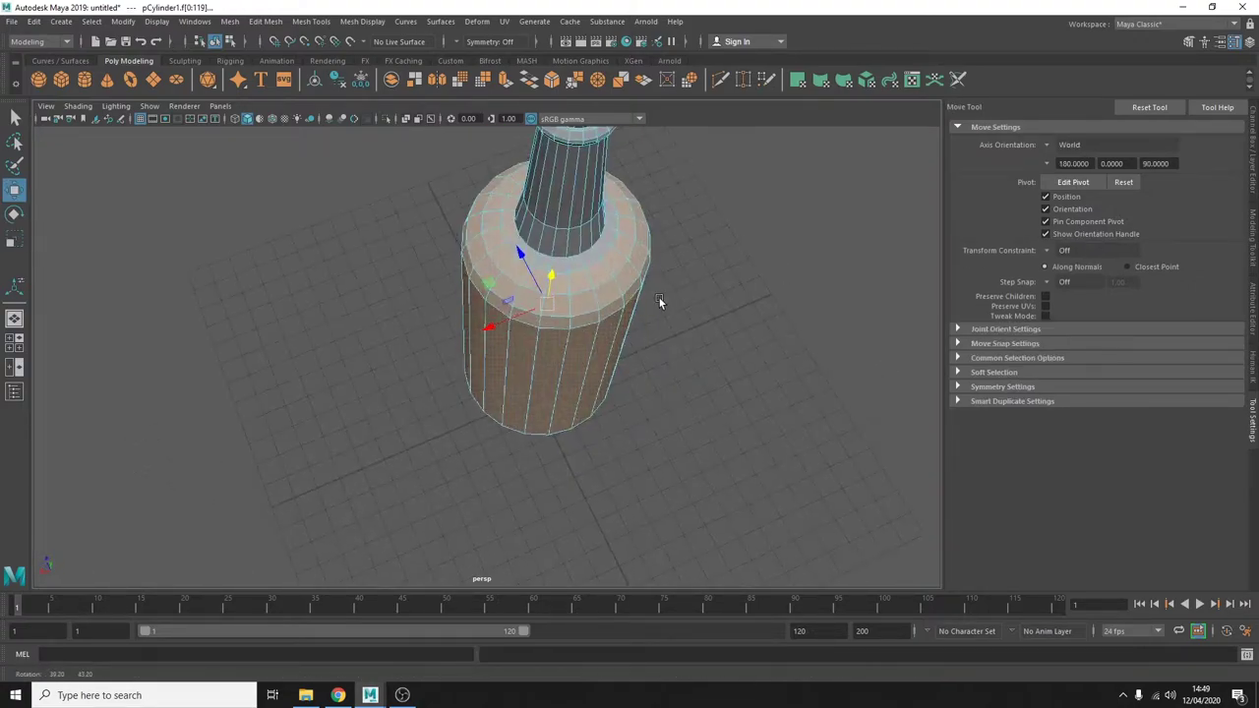
key(q)
mouse_move(604, 251)
alt+mouse_down()
mouse_move(675, 210)
mouse_move(739, 430)
mouse_move(643, 393)
mouse_move(823, 400)
mouse_move(689, 311)
alt+mouse_up()
key(r)
mouse_move(509, 267)
mouse_down()
mouse_move(497, 272)
mouse_move(671, 216)
mouse_move(813, 233)
mouse_up()
Step: Deselect the finished bottle and tilt the view to show the whole grid
key(w)
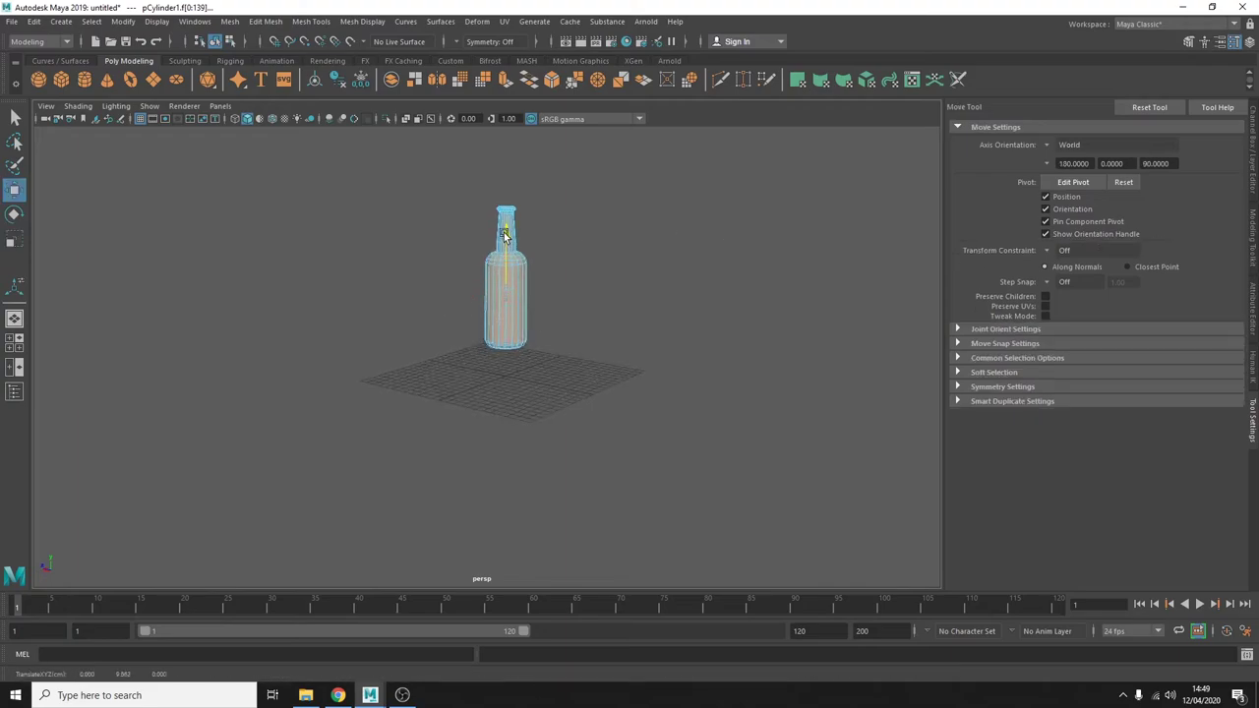
key(r)
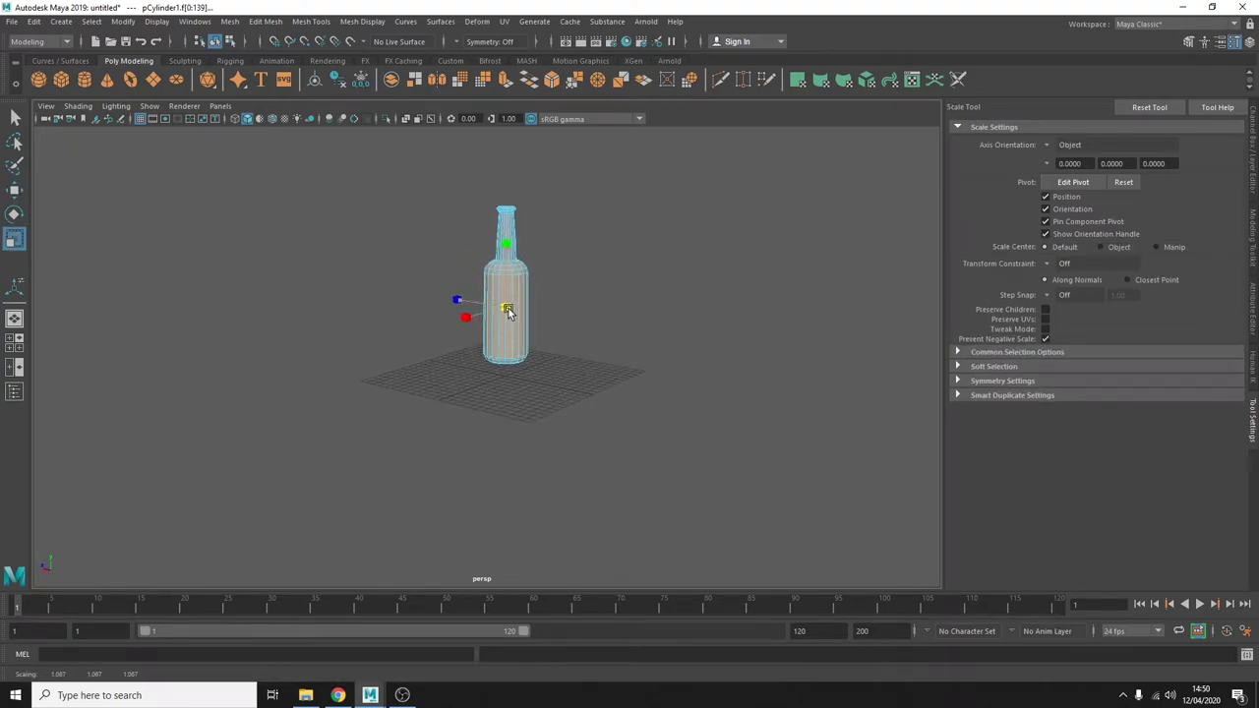
alt+drag(611, 281, 363, 267)
scroll(537, 290, up, 3)
alt+drag(537, 290, 546, 204)
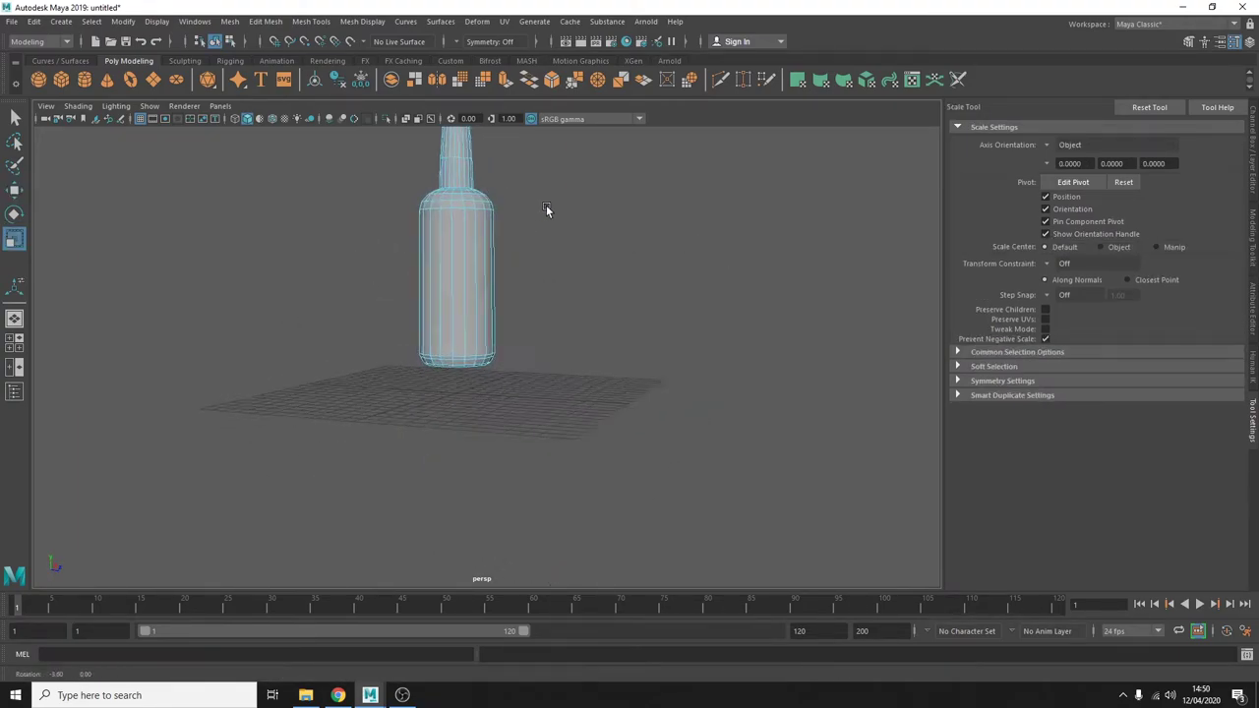
click(565, 253)
scroll(564, 253, down, 3)
alt+drag(564, 253, 519, 277)
key(w)
key(ctrl+z)
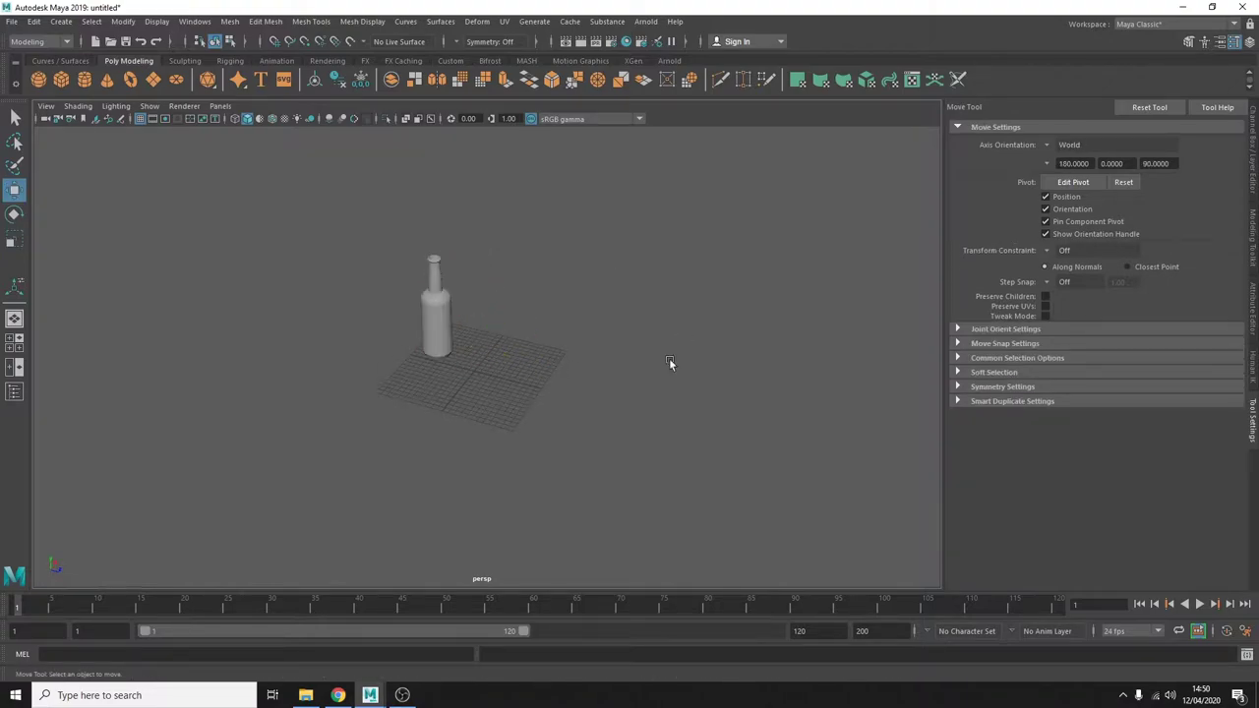
Step: Lower the new cylinder's top face to flatten it into a base disc
key(f)
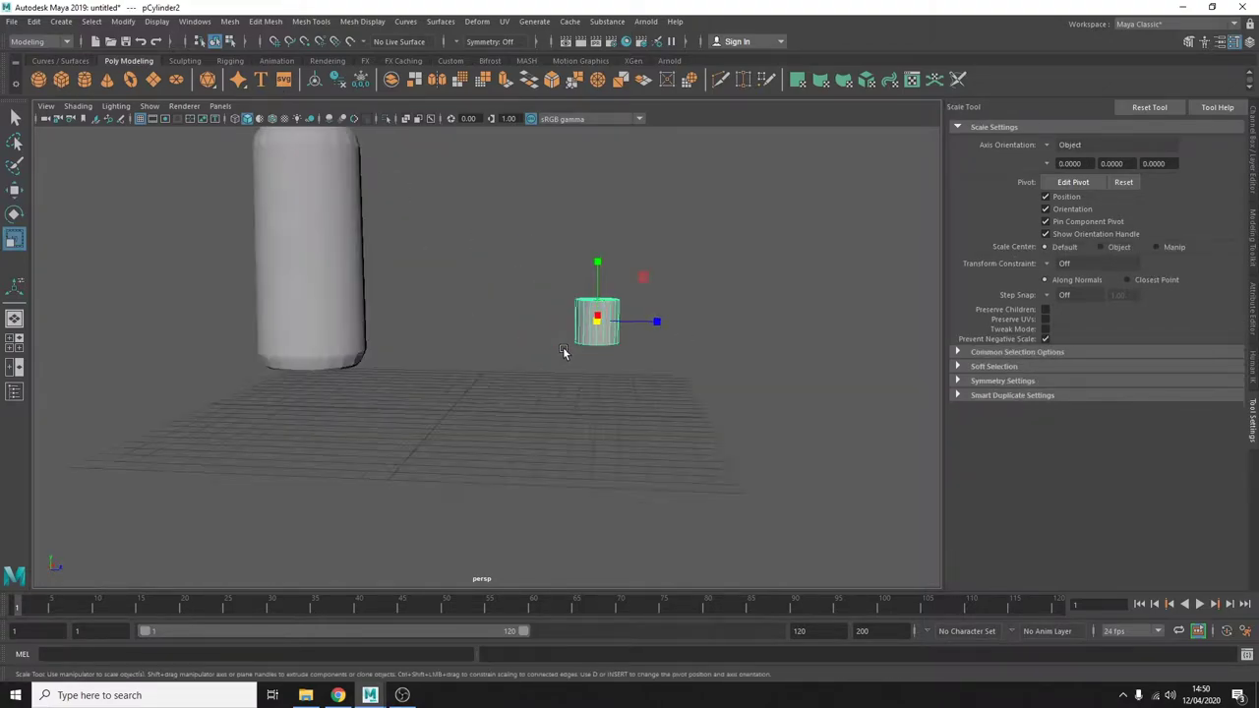
key(r)
alt+drag(688, 385, 439, 338)
key(F11)
key(q)
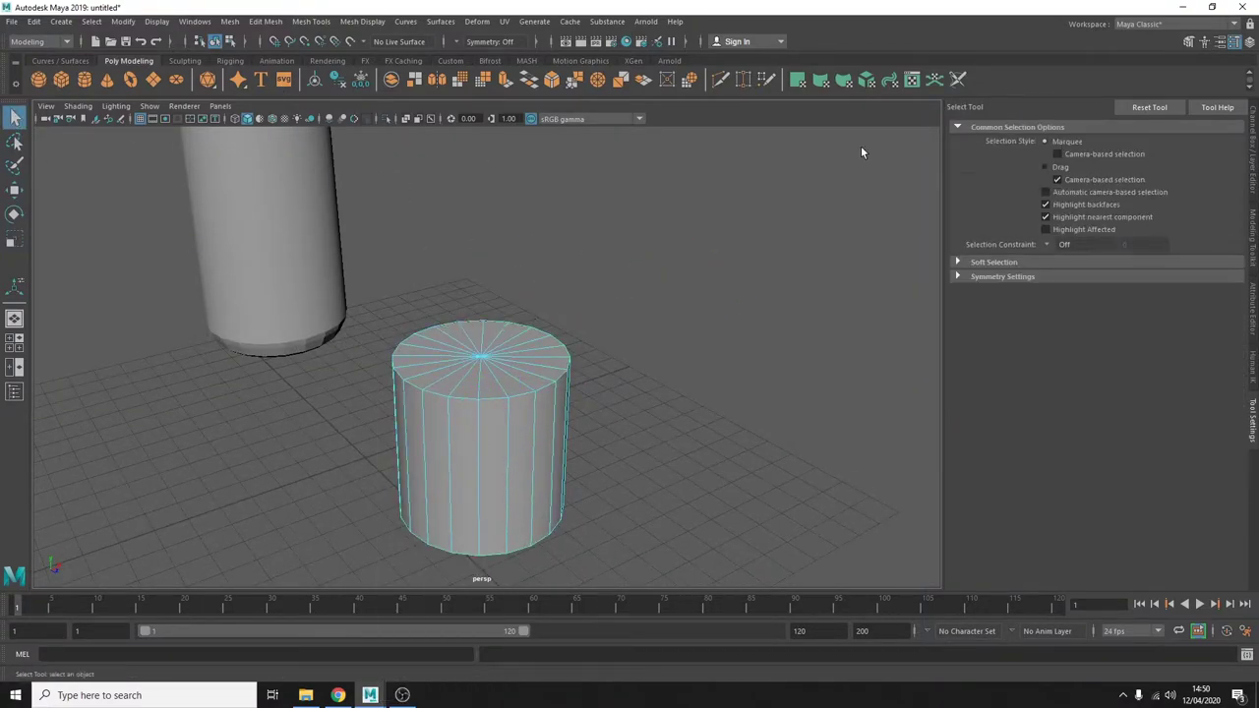
click(473, 352)
key(w)
mouse_move(502, 285)
mouse_down()
mouse_move(502, 416)
mouse_move(675, 385)
mouse_move(617, 412)
mouse_move(548, 397)
mouse_up()
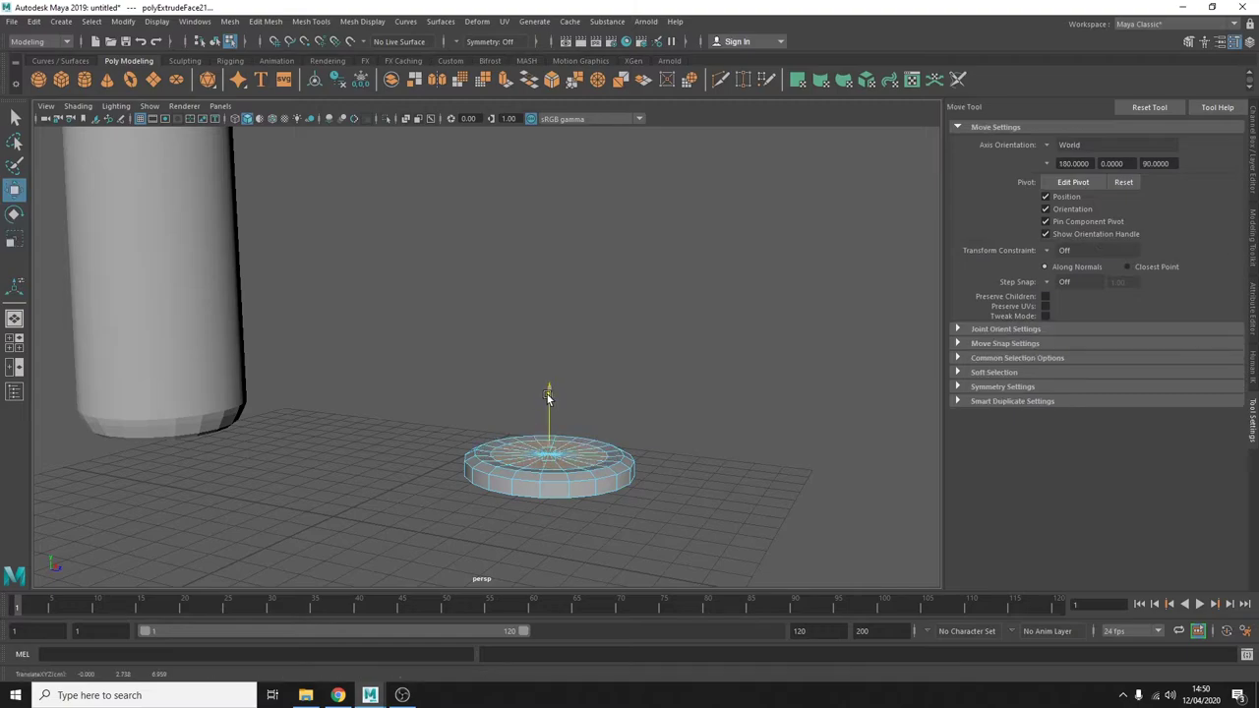
Step: Inset the disc's top face and shrink the new ring to the stem's width
key(ctrl+r)
click(777, 145)
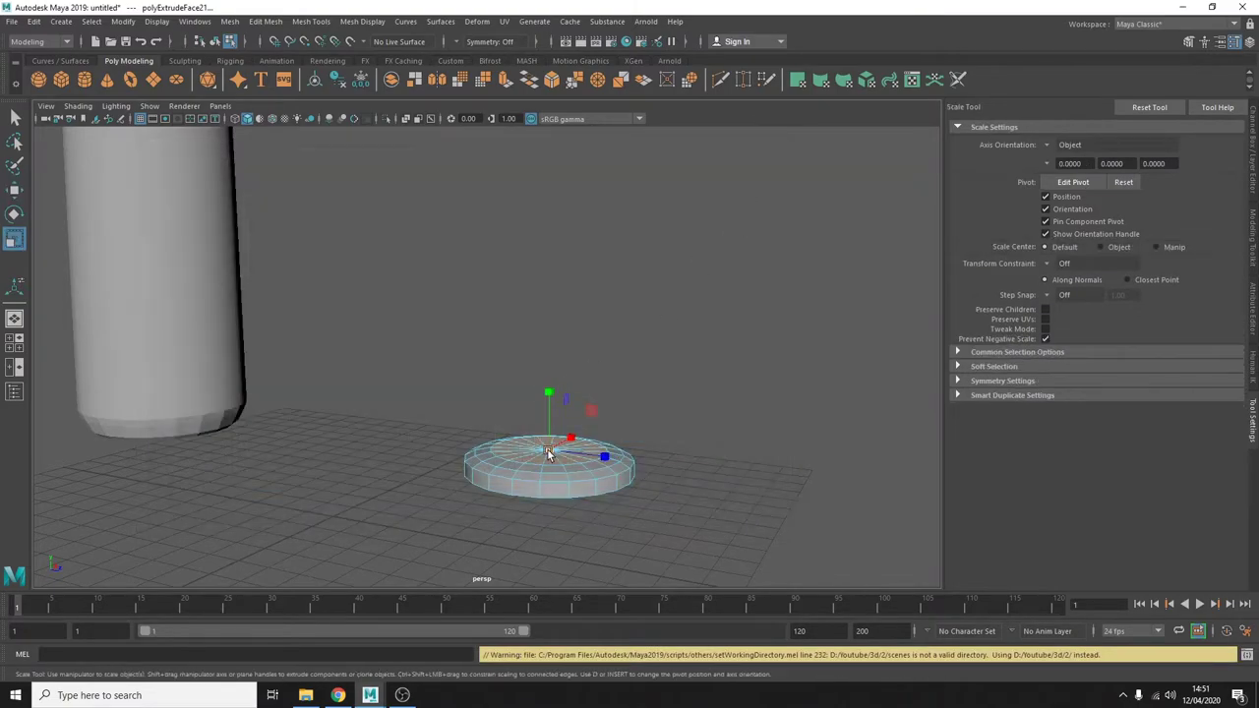
key(r)
shift+click(548, 452)
shift+drag(533, 452, 549, 433)
key(e)
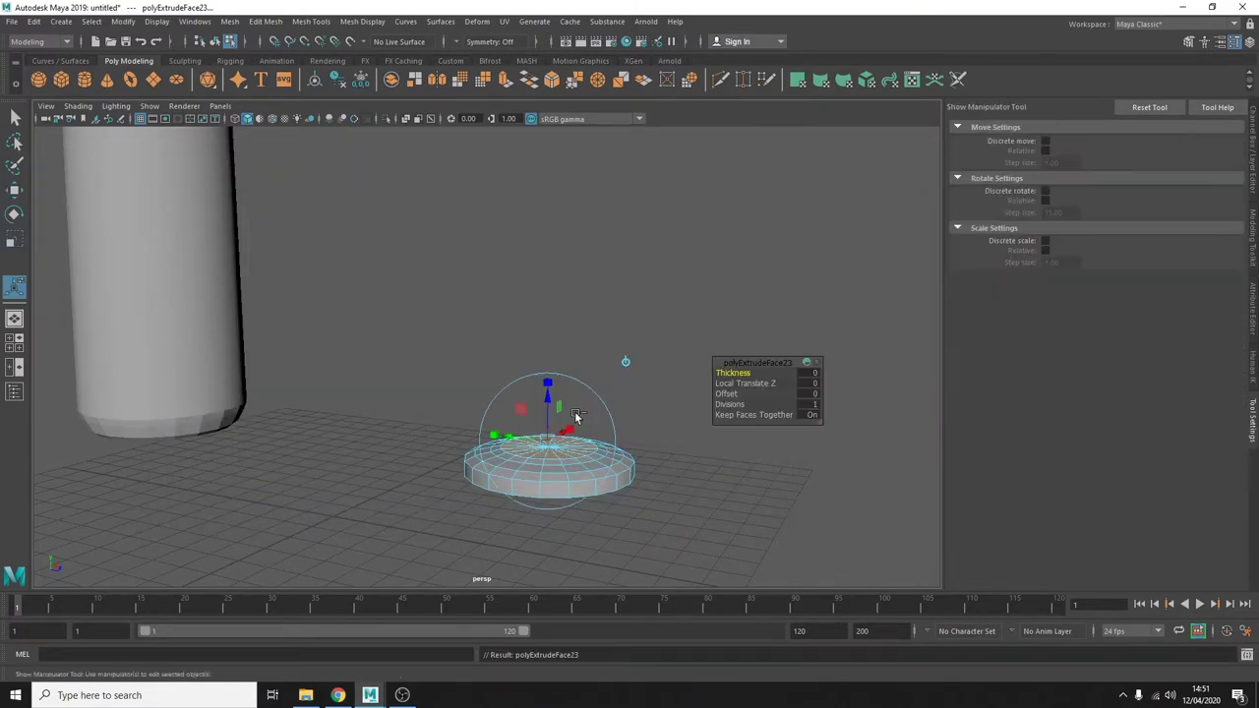
key(w)
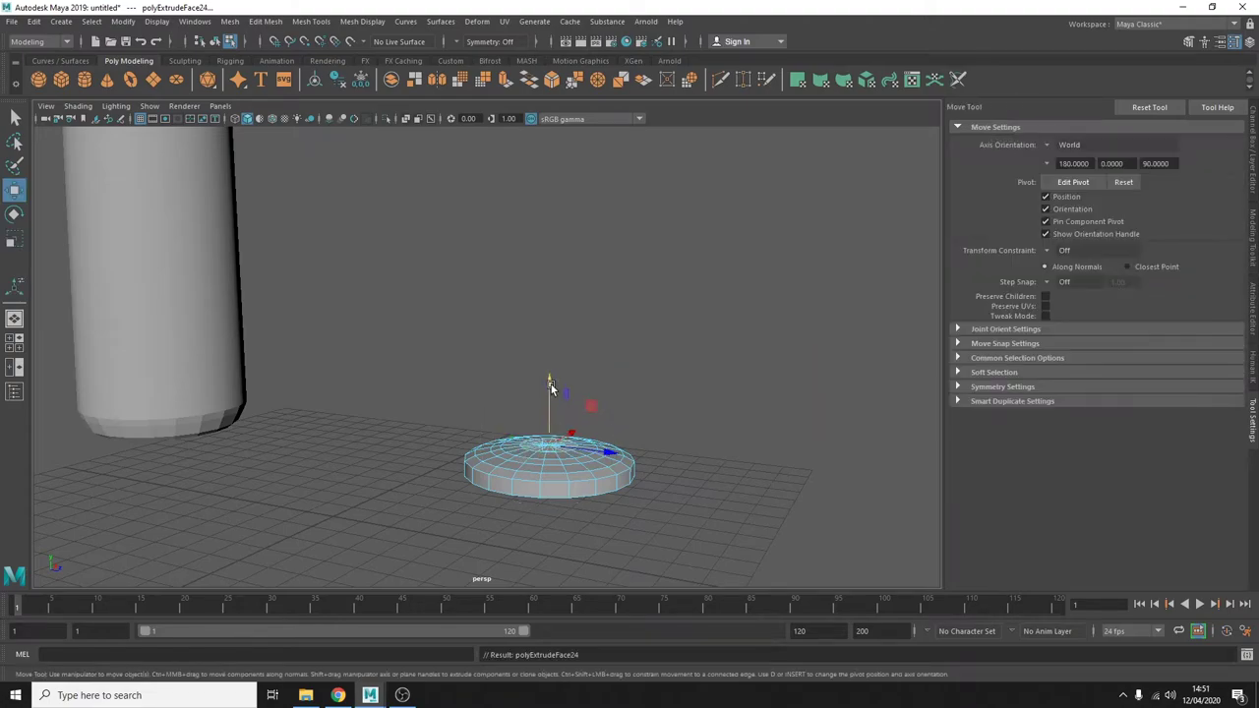
key(r)
shift+drag(548, 446, 549, 446)
key(w)
key(r)
key(w)
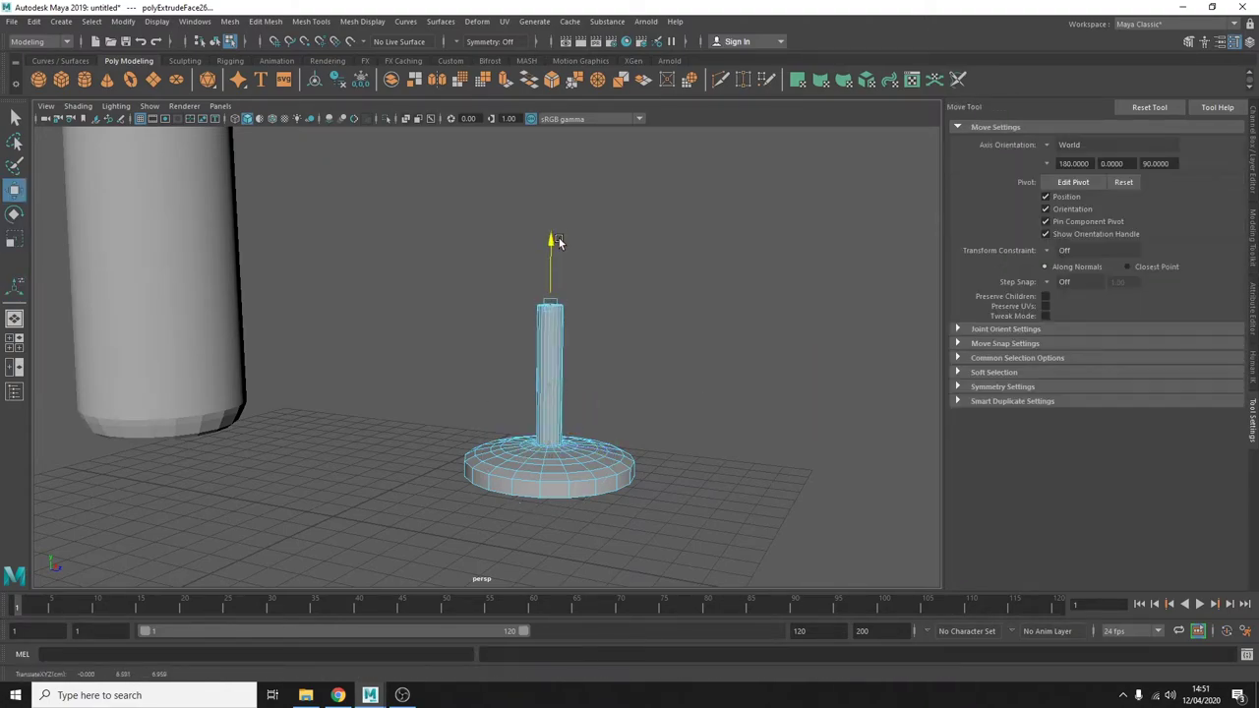
Step: Pull a first stem up from the base disc, then undo that move
alt+drag(615, 394, 576, 456)
scroll(598, 365, up, 3)
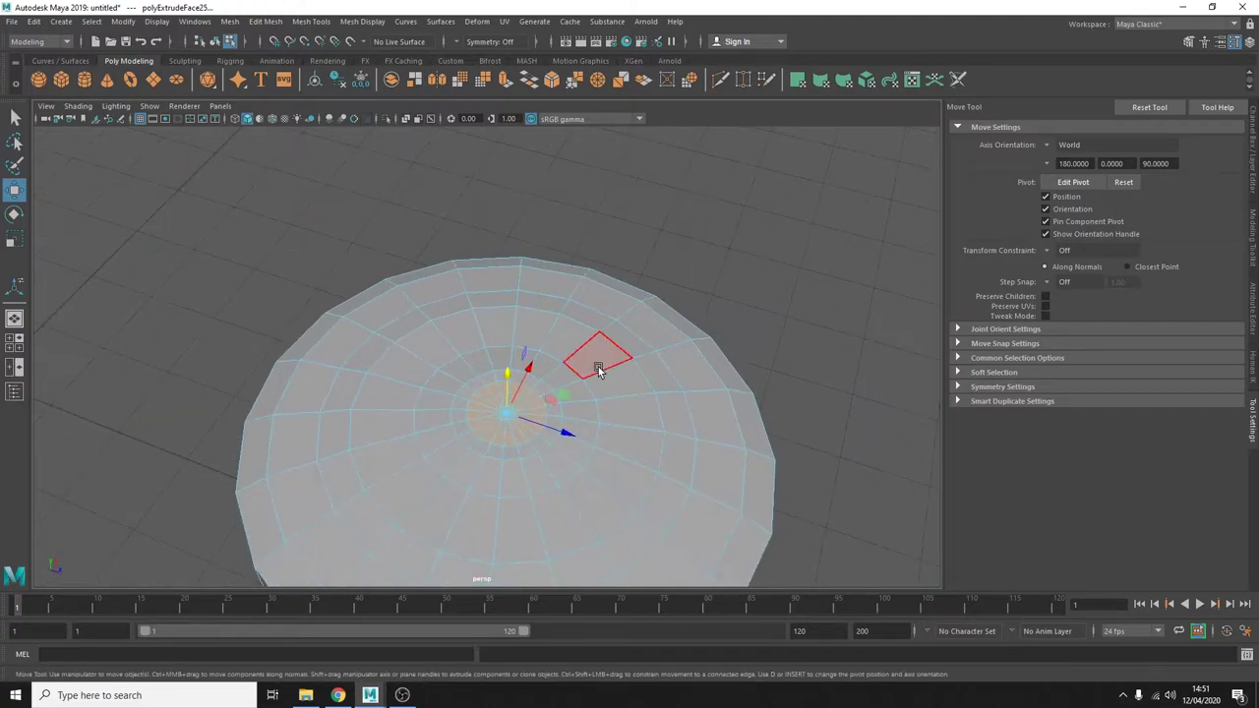
key(r)
alt+drag(611, 403, 672, 346)
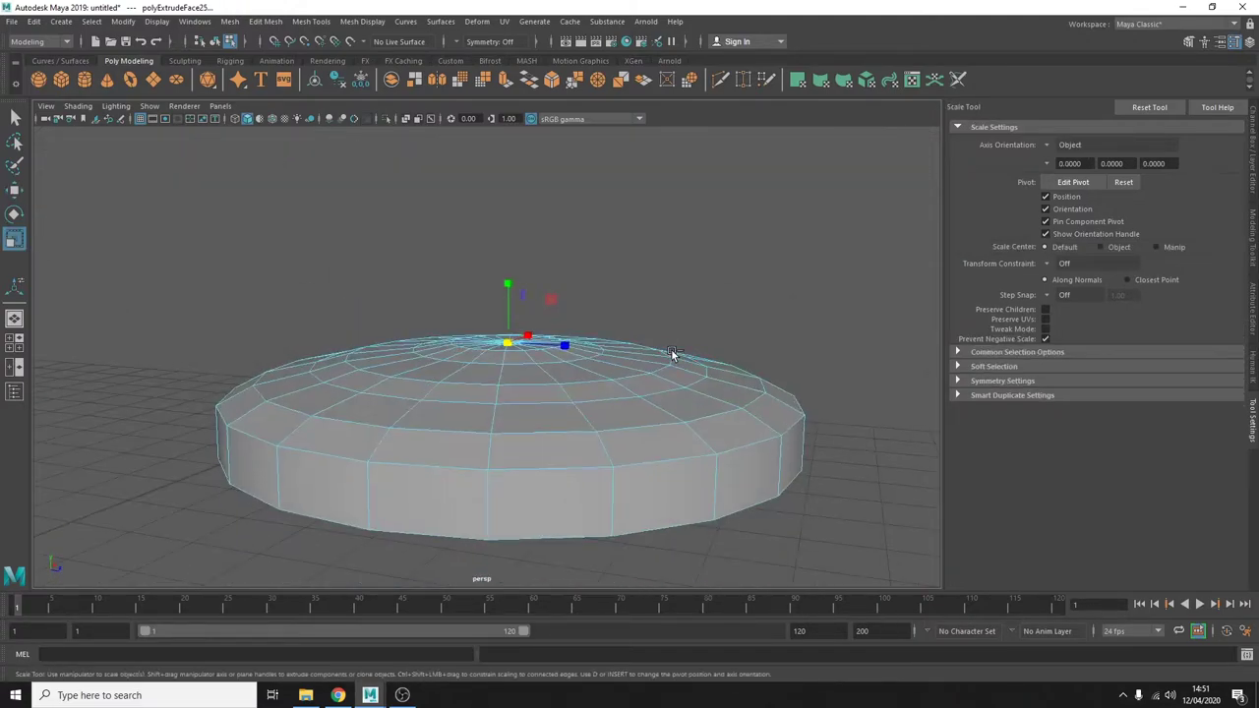
key(w)
shift+drag(506, 285, 511, 132)
scroll(682, 301, down, 5)
scroll(590, 334, down, 3)
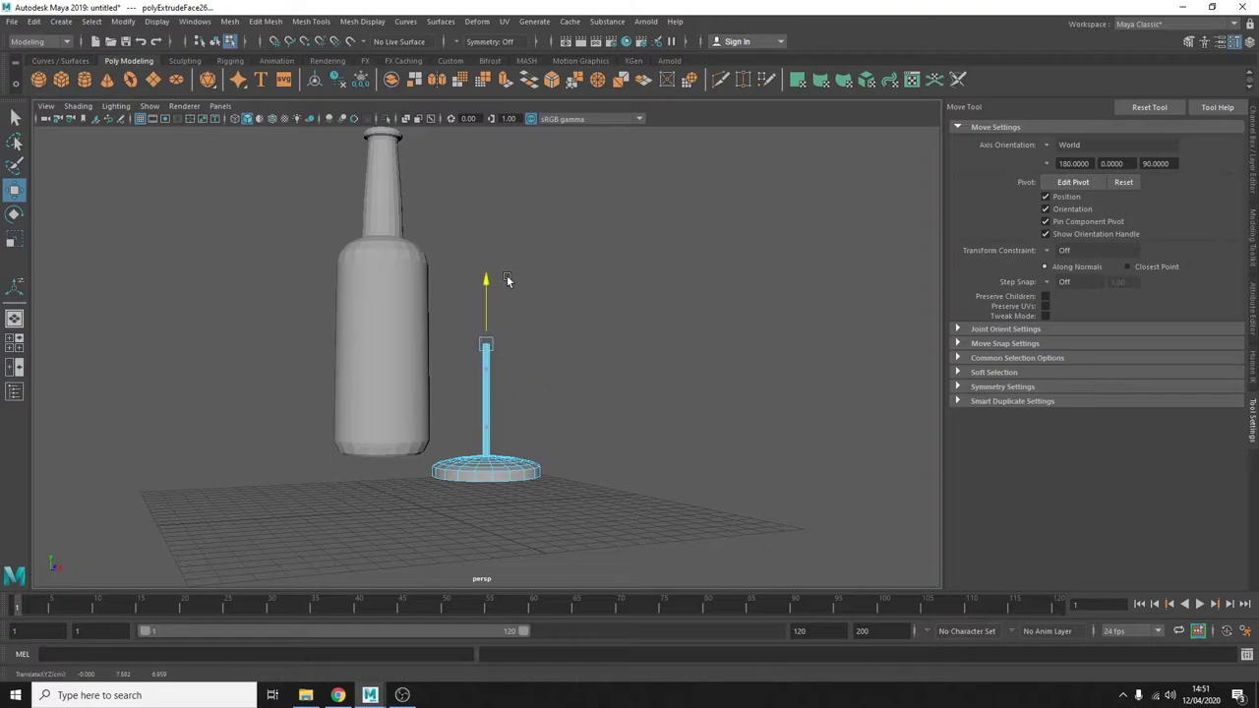
scroll(647, 397, up, 3)
alt+drag(623, 475, 635, 442)
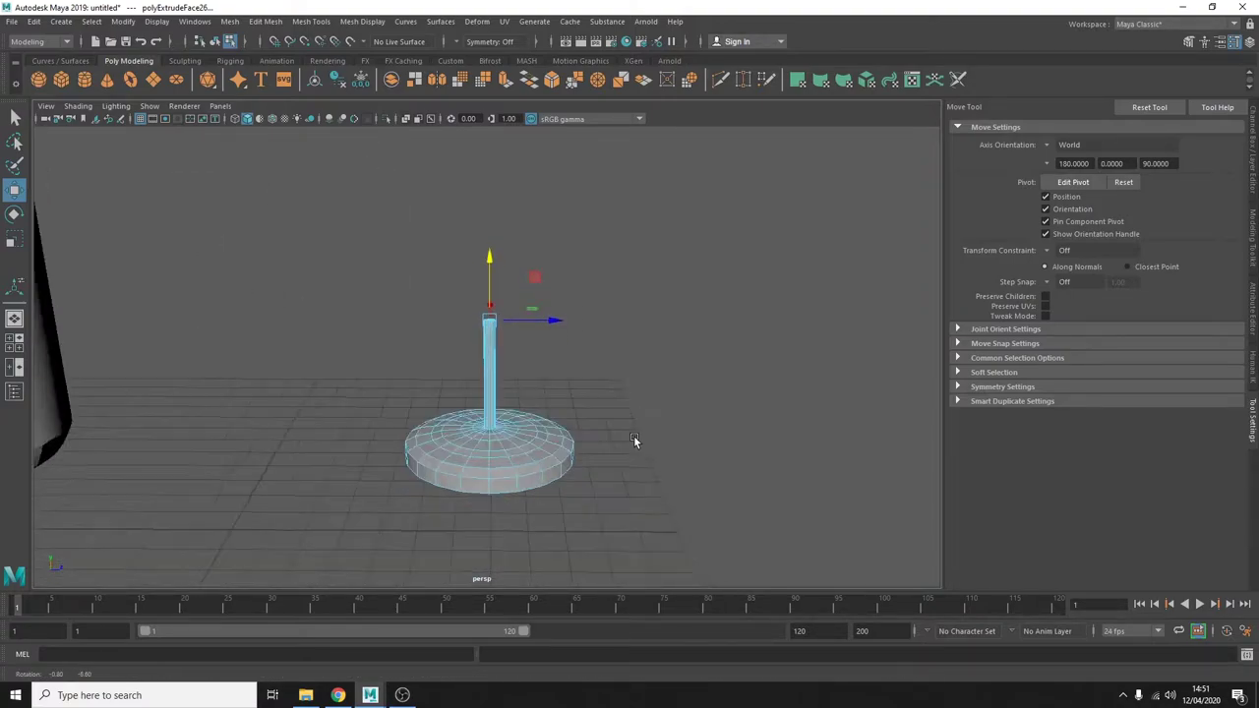
scroll(590, 452, up, 3)
key(ctrl+z)
Step: Extrude the centre face again and raise a thin stem from the base
key(ctrl+e)
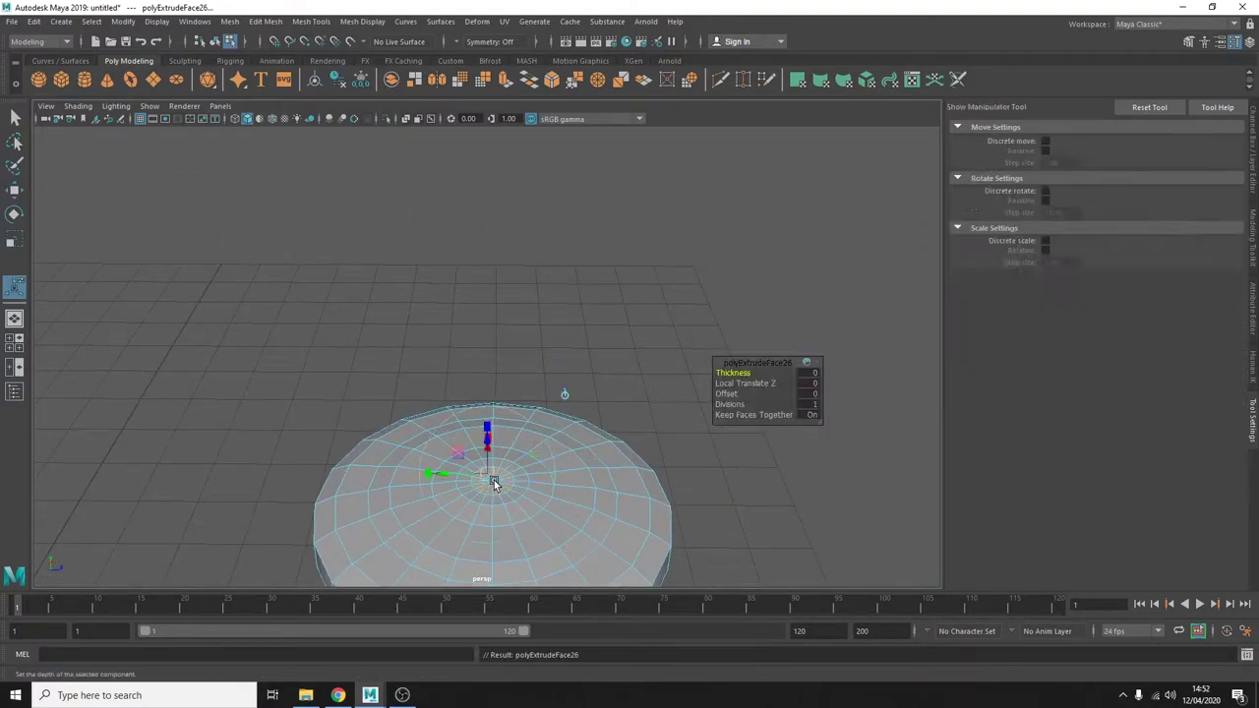
alt+drag(561, 393, 722, 342)
key(w)
scroll(688, 393, up, 3)
scroll(590, 314, down, 3)
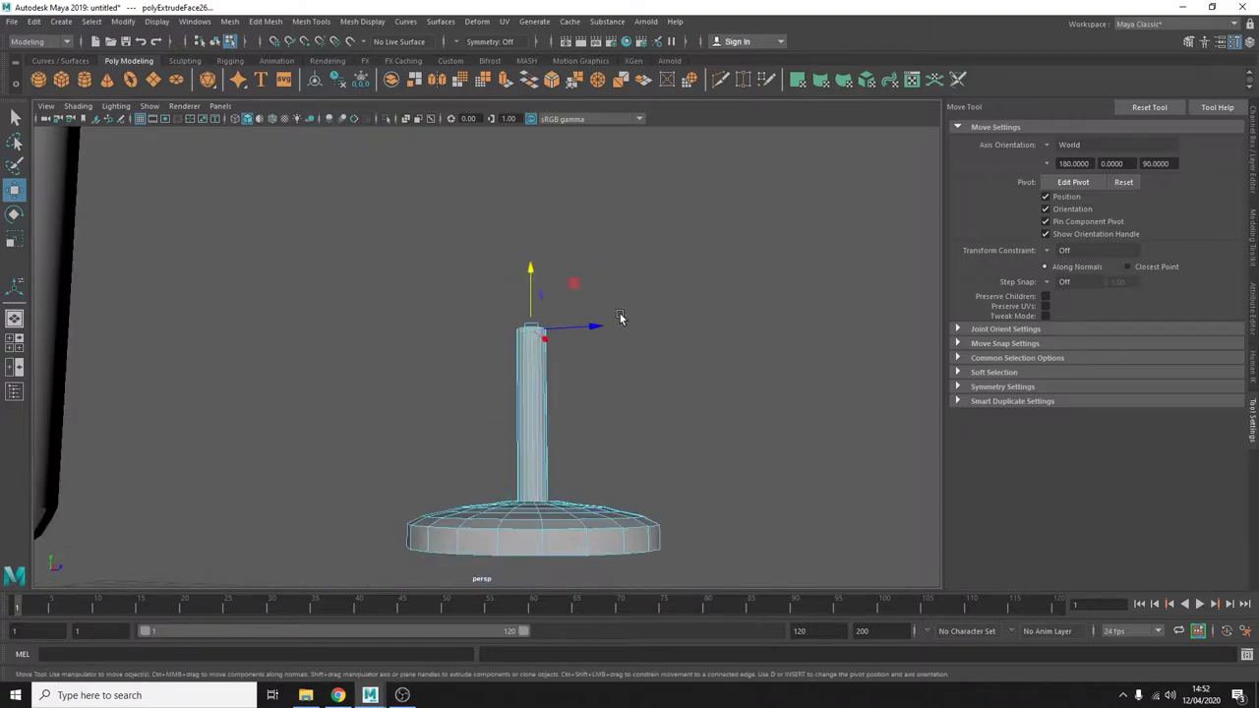
scroll(551, 335, down, 2)
Step: Extrude the stem top three more times and widen the top ring
key(ctrl+e)
key(w)
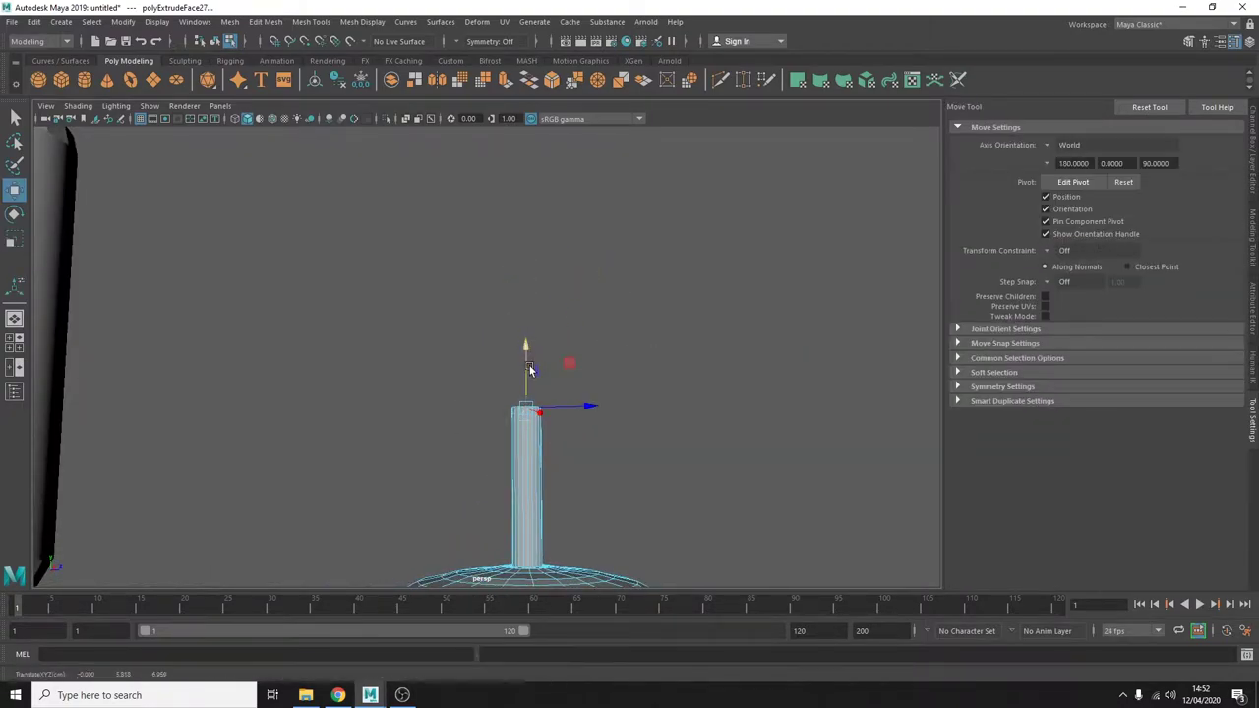
key(ctrl+e)
key(w)
key(ctrl+e)
key(w)
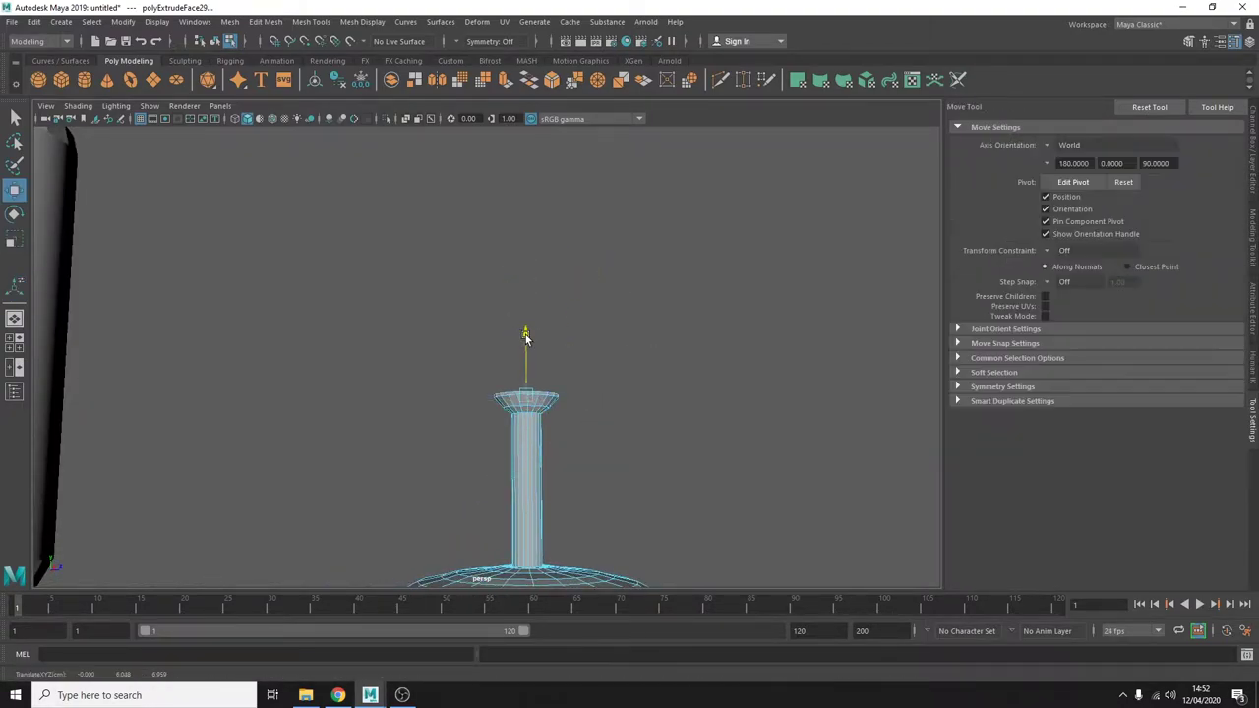
key(r)
mouse_move(526, 385)
mouse_down()
mouse_move(544, 389)
mouse_move(546, 365)
mouse_move(526, 314)
mouse_move(543, 336)
mouse_move(528, 317)
mouse_move(533, 251)
mouse_up()
Step: Extrude and widen further rings to shape the glass's wide cup
key(ctrl+e)
key(r)
key(w)
key(r)
key(ctrl+e)
key(r)
key(ctrl+e)
key(e)
key(ctrl+e)
key(w)
mouse_move(550, 295)
alt+mouse_down()
mouse_move(630, 329)
mouse_move(722, 229)
mouse_move(669, 303)
alt+mouse_up()
Step: Extrude the cup's top face and scale the new ring inward to form a thin rim
key(ctrl+e)
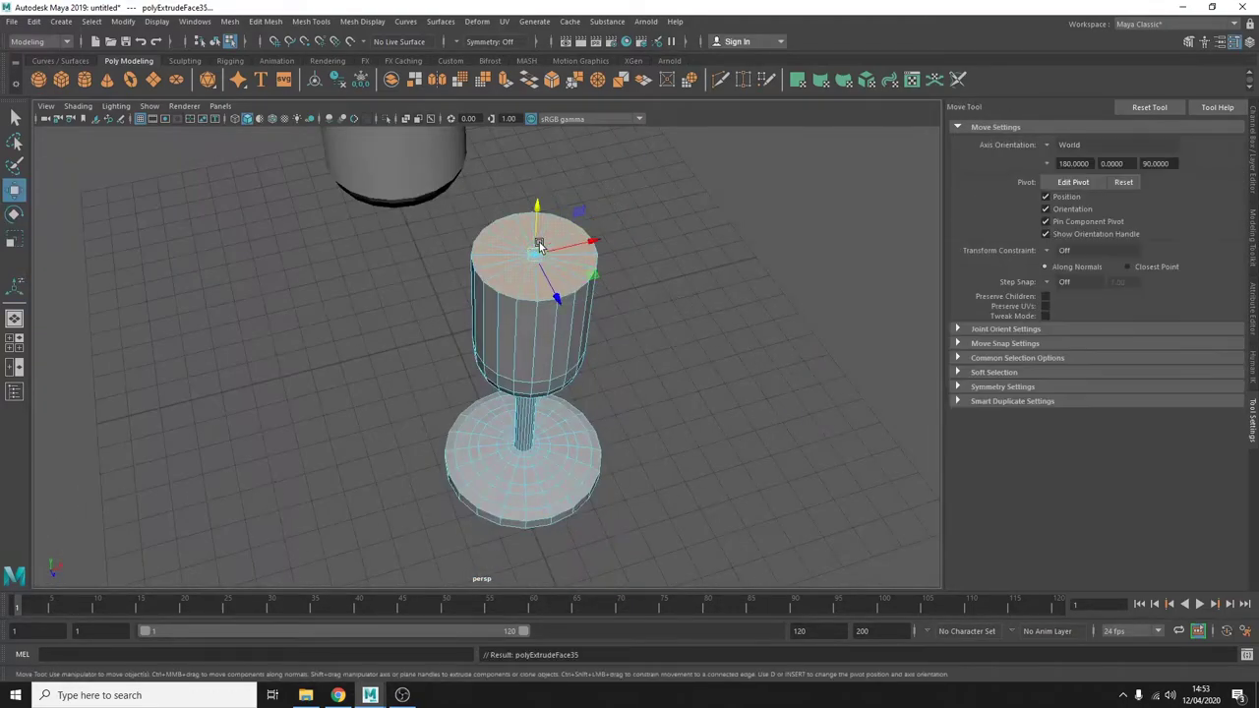
click(536, 212)
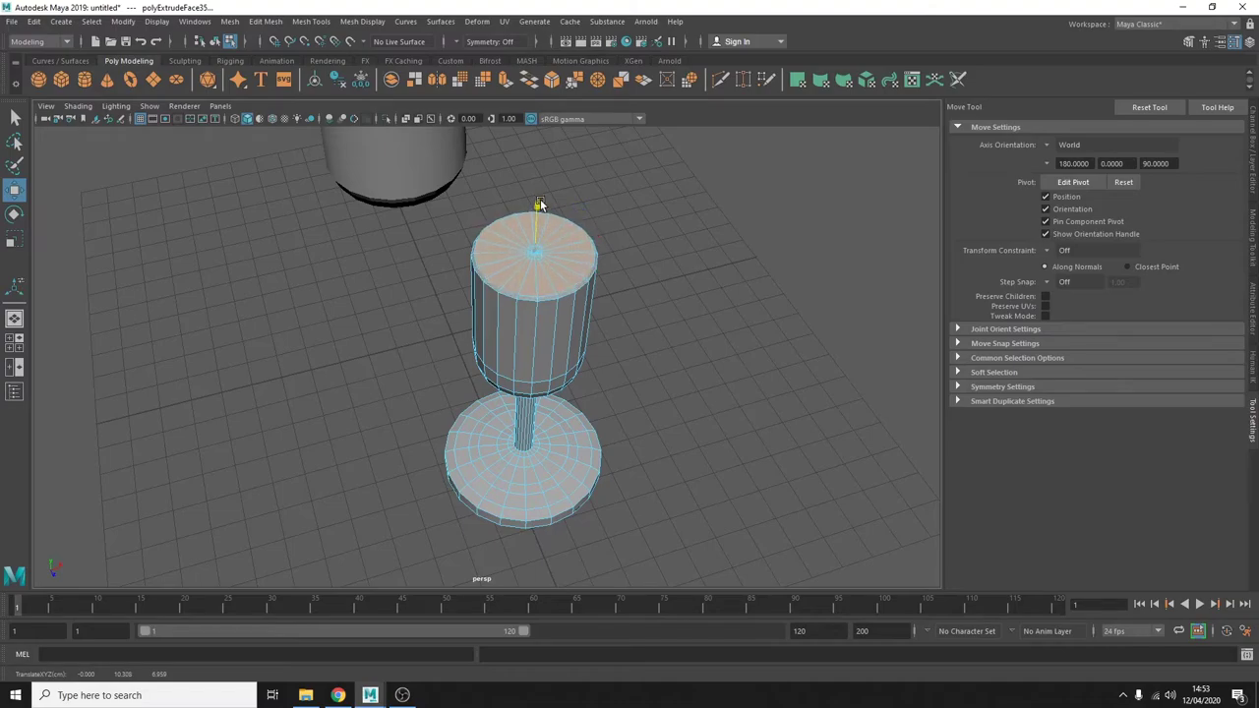
scroll(539, 205, up, 3)
key(ctrl+e)
key(ctrl+e)
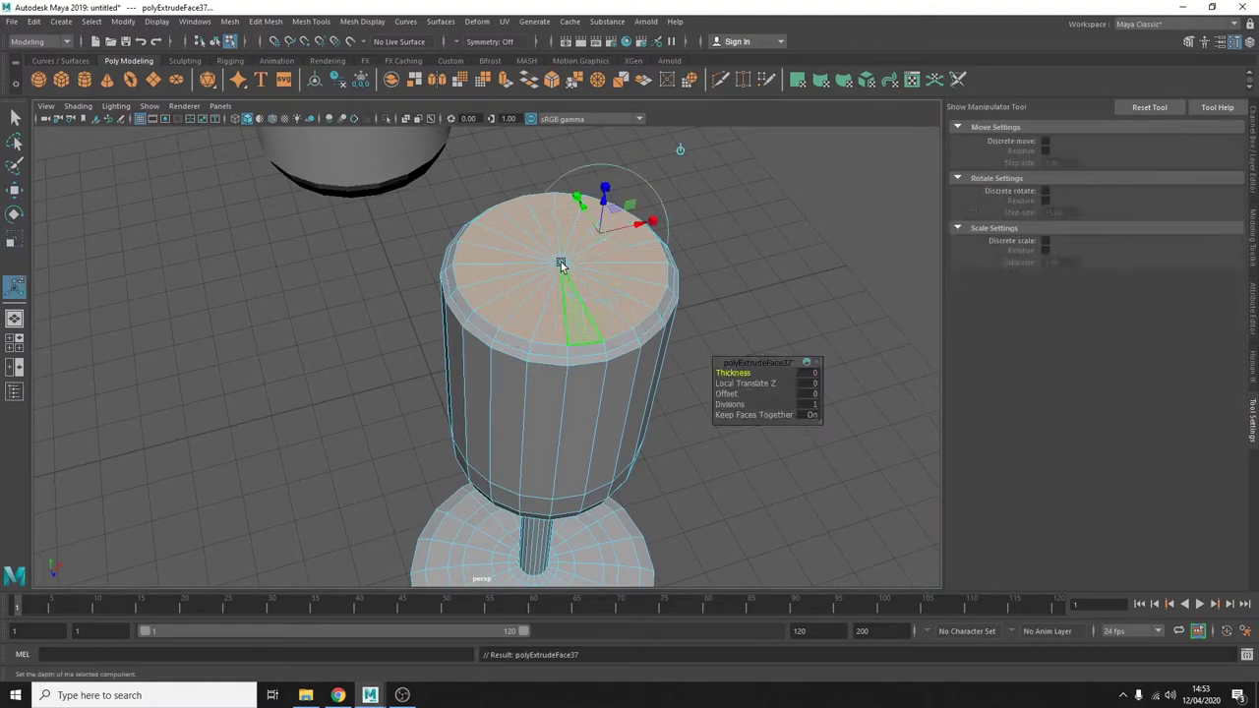
key(r)
key(ctrl+z)
key(ctrl+z)
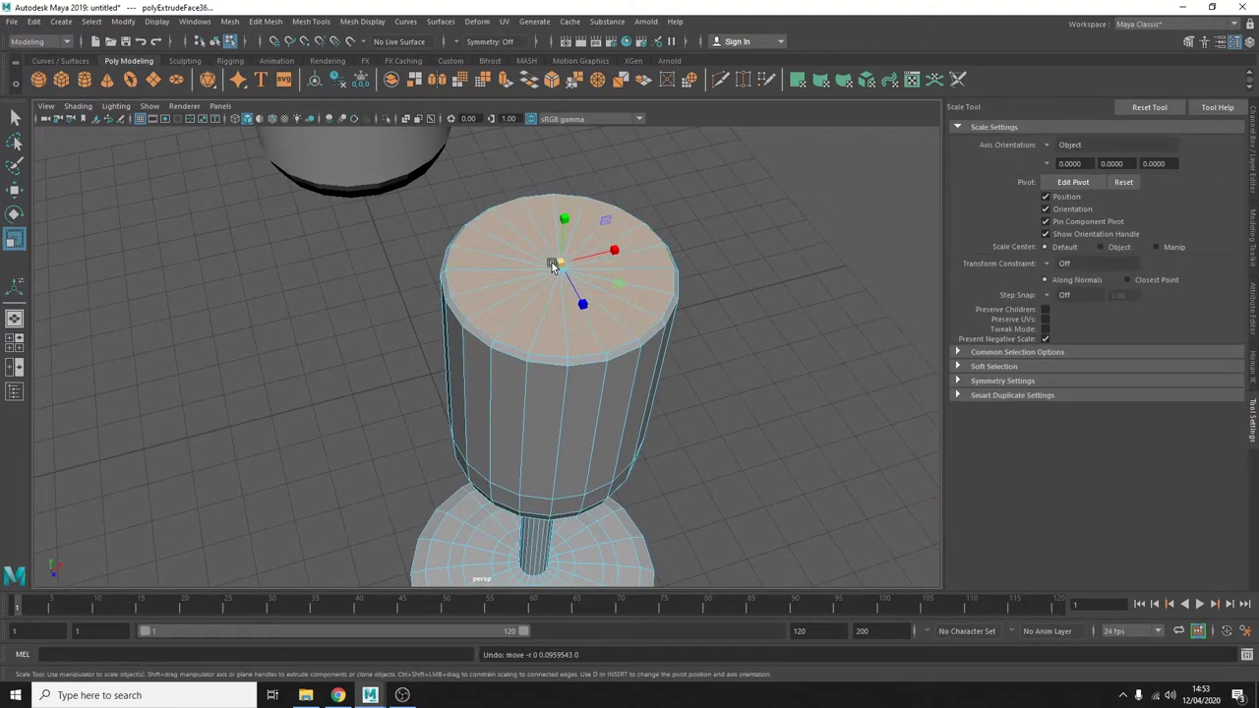
mouse_move(559, 268)
mouse_down()
mouse_move(562, 219)
mouse_move(554, 272)
mouse_up()
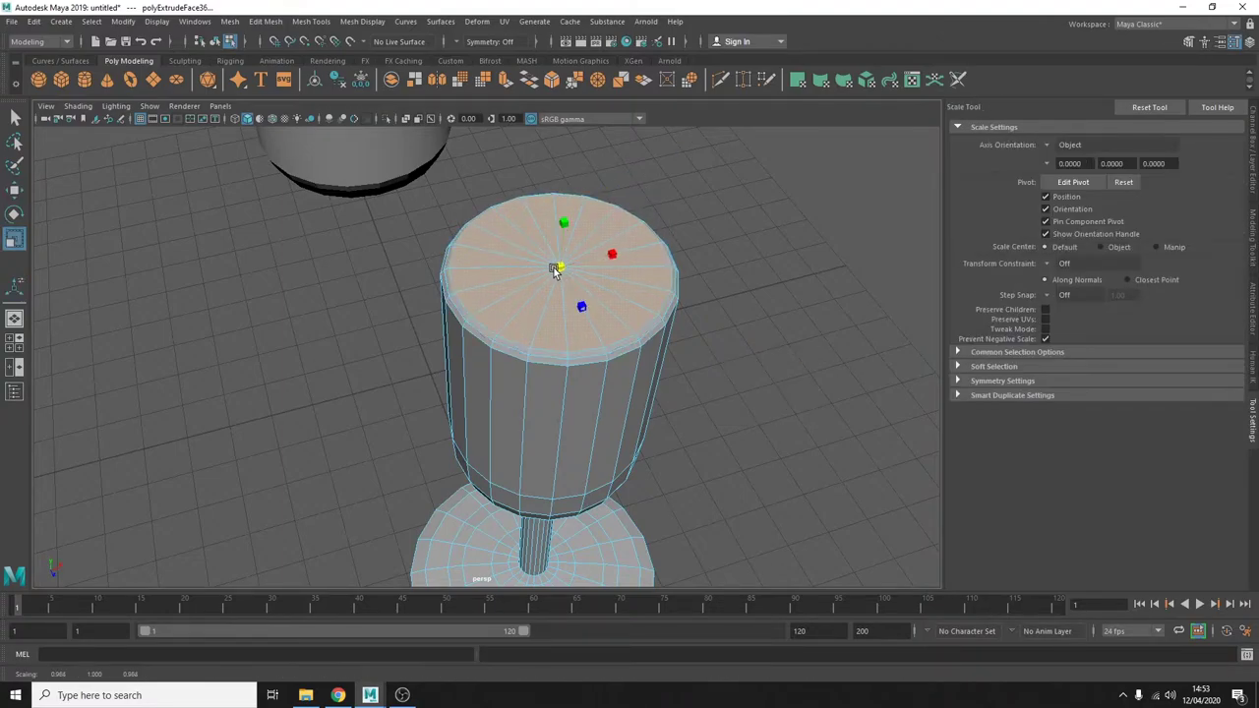
key(ctrl+e)
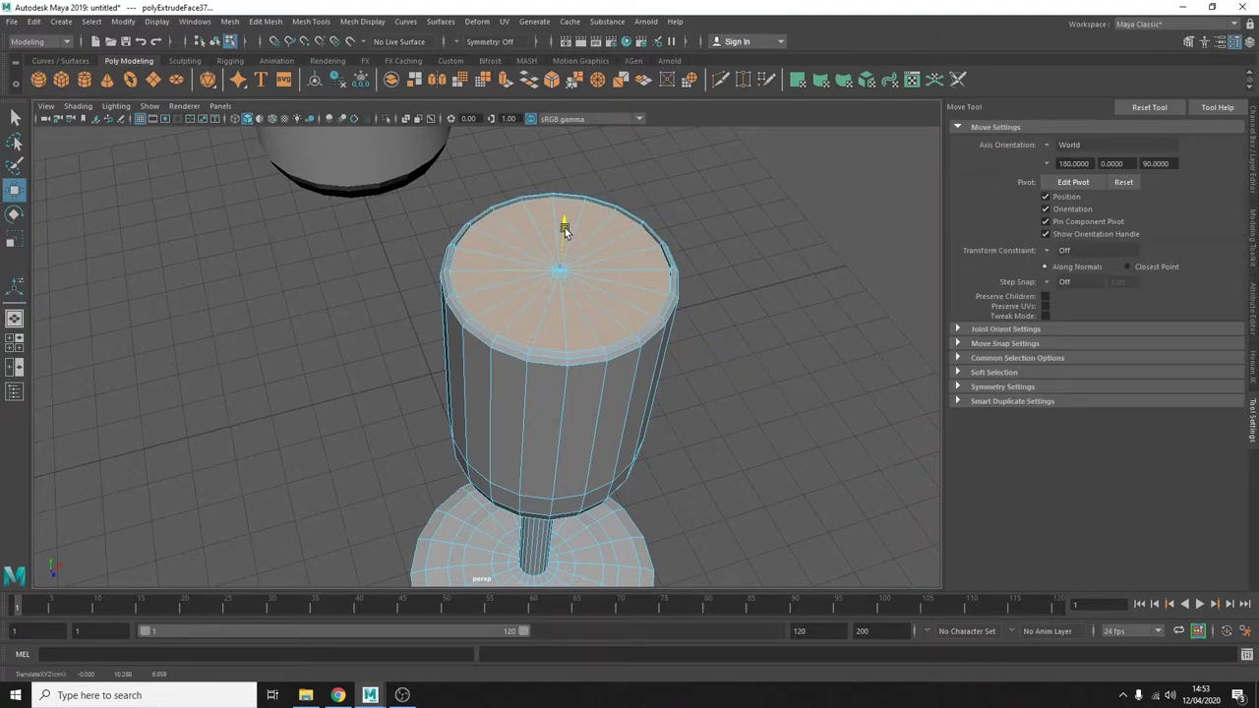
key(r)
mouse_move(565, 227)
mouse_down()
mouse_move(565, 384)
mouse_move(410, 377)
mouse_up()
Step: Extrude the inner top face and push it down to hollow out the cup
key(ctrl+e)
key(w)
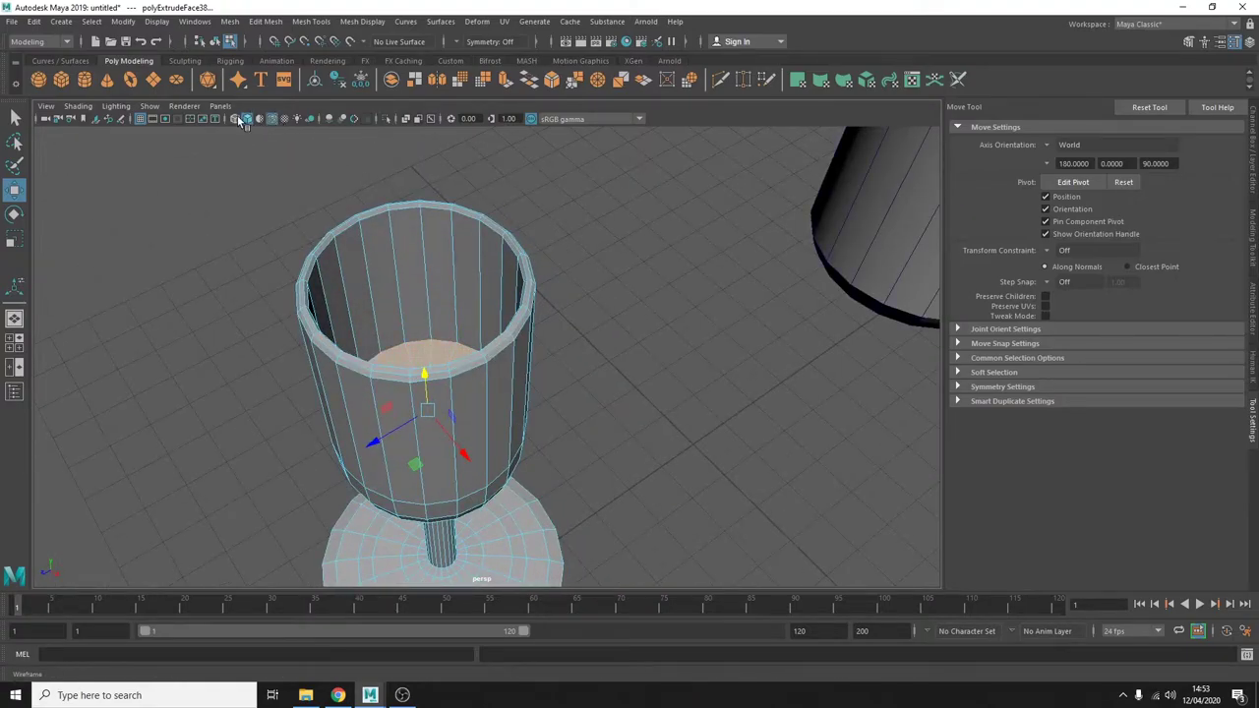
click(245, 118)
alt+drag(393, 295, 640, 315)
drag(470, 318, 458, 445)
key(r)
Step: Extrude the cup's bottom face repeatedly, shrinking and pulling it down into a narrow stem
key(ctrl+e)
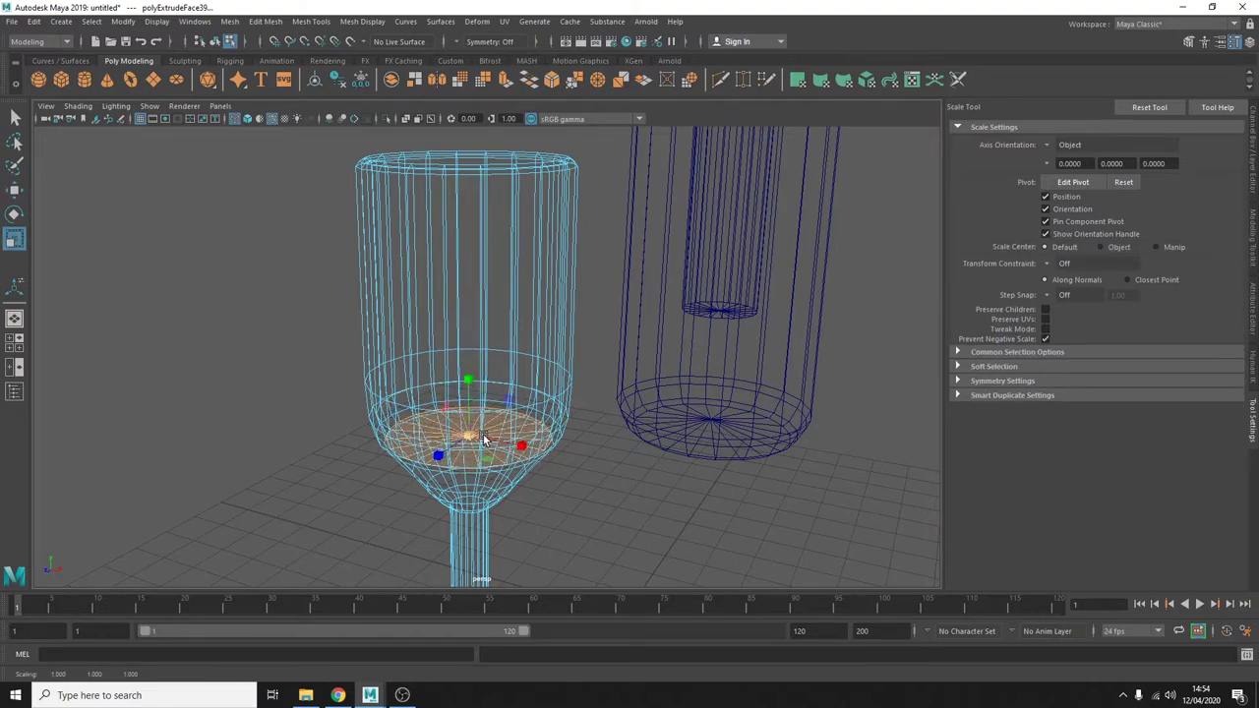
key(ctrl+e)
key(ctrl+e)
key(w)
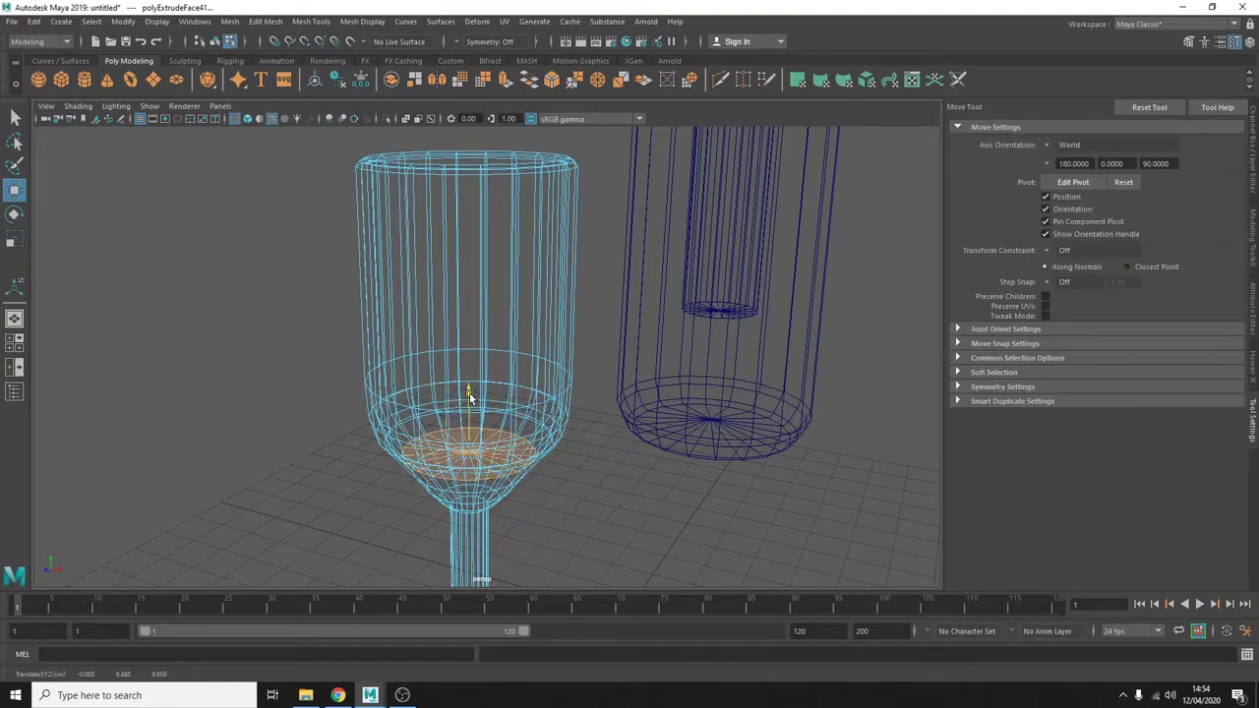
key(r)
drag(467, 459, 468, 484)
key(ctrl+e)
key(w)
key(r)
mouse_move(470, 483)
mouse_down()
mouse_move(313, 157)
mouse_move(840, 328)
mouse_move(680, 290)
mouse_move(740, 403)
mouse_up()
key(5)
alt+right_drag(740, 403, 764, 398)
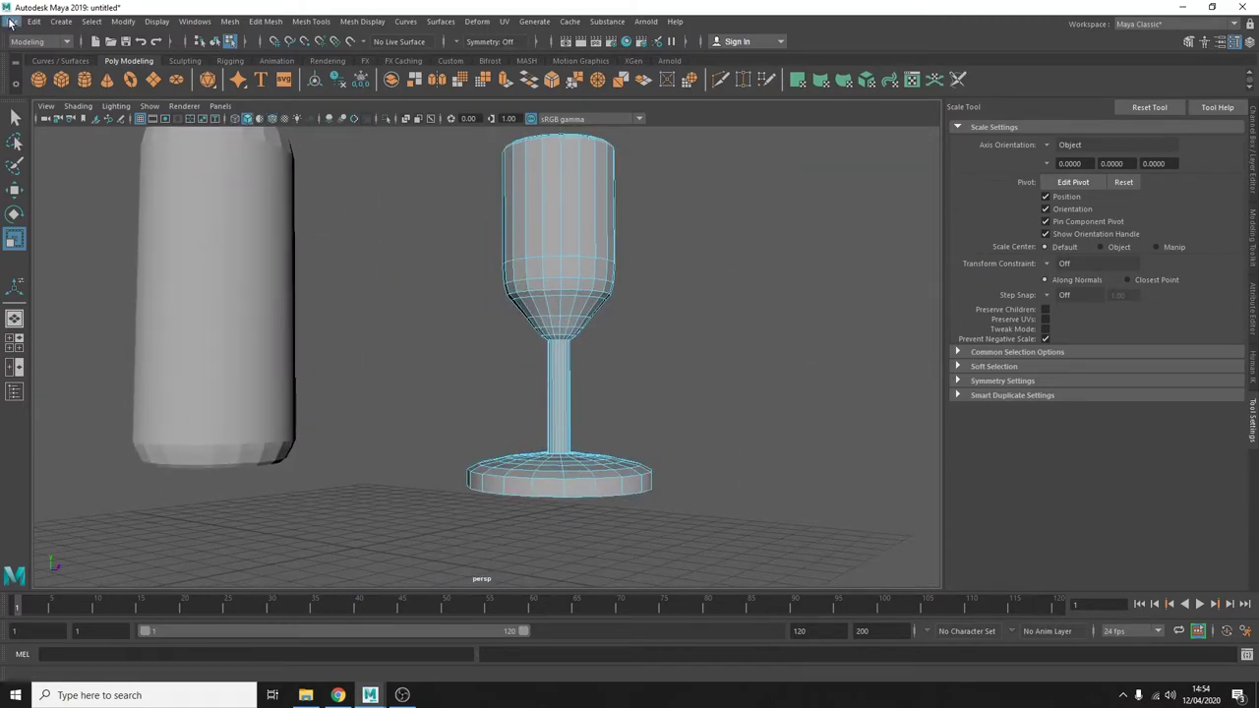
Step: Select the faces of the glass's base and scale them out to widen the round foot
key(q)
alt+drag(789, 300, 702, 512)
drag(459, 422, 703, 528)
alt+right_drag(702, 528, 798, 441)
alt+drag(798, 442, 440, 414)
drag(440, 413, 591, 439)
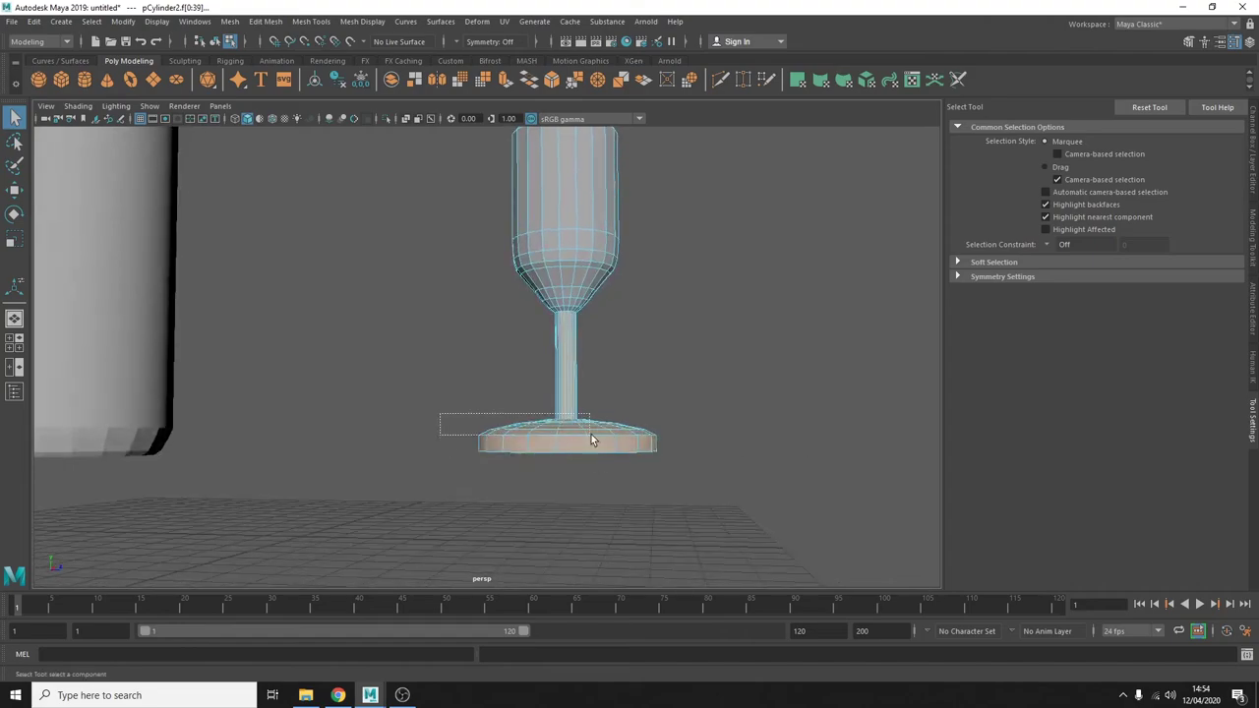
mouse_move(518, 337)
alt+mouse_down()
mouse_move(640, 343)
mouse_move(494, 466)
mouse_move(452, 466)
mouse_move(777, 387)
mouse_move(561, 442)
alt+mouse_up()
key(r)
drag(560, 442, 578, 444)
Step: Select the stem faces and scale them to slim the stem, then zoom out to both models
mouse_move(697, 368)
alt+mouse_down()
mouse_move(539, 348)
mouse_move(556, 370)
alt+mouse_up()
drag(556, 370, 553, 372)
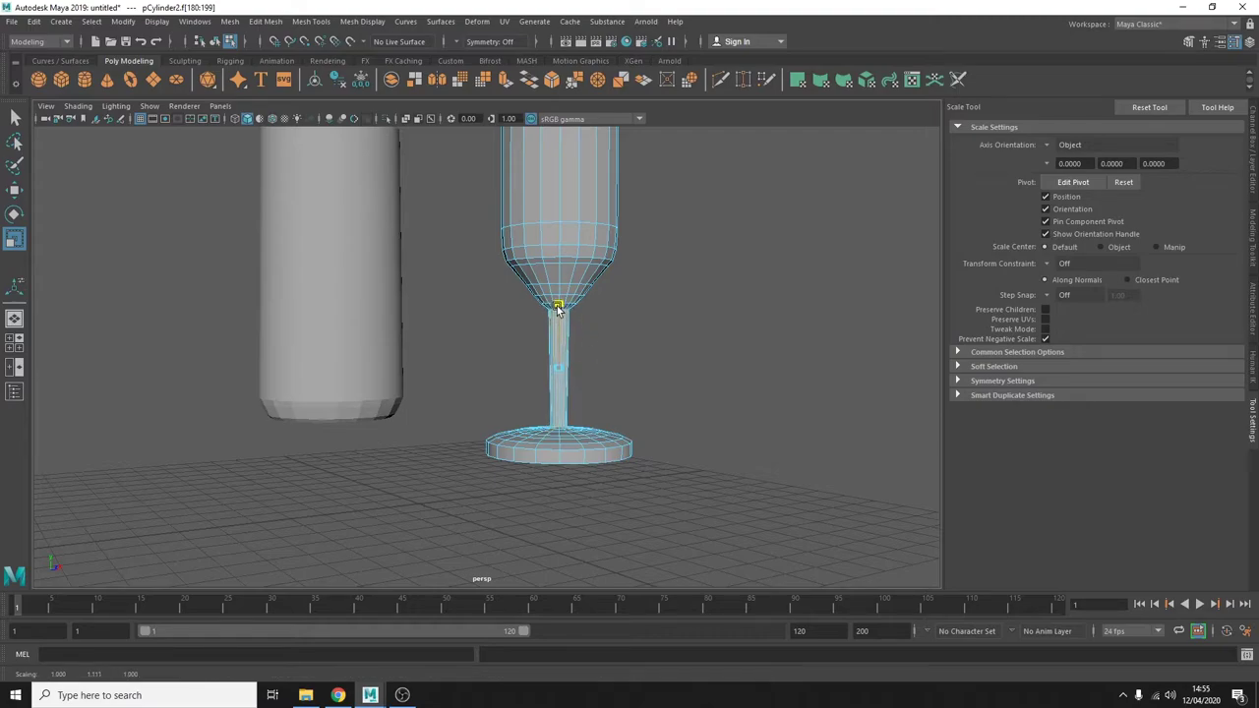
mouse_move(557, 308)
alt+mouse_down()
mouse_move(590, 368)
mouse_move(640, 402)
mouse_move(501, 359)
mouse_move(472, 324)
mouse_move(333, 266)
mouse_move(635, 354)
alt+mouse_up()
key(q)
key(w)
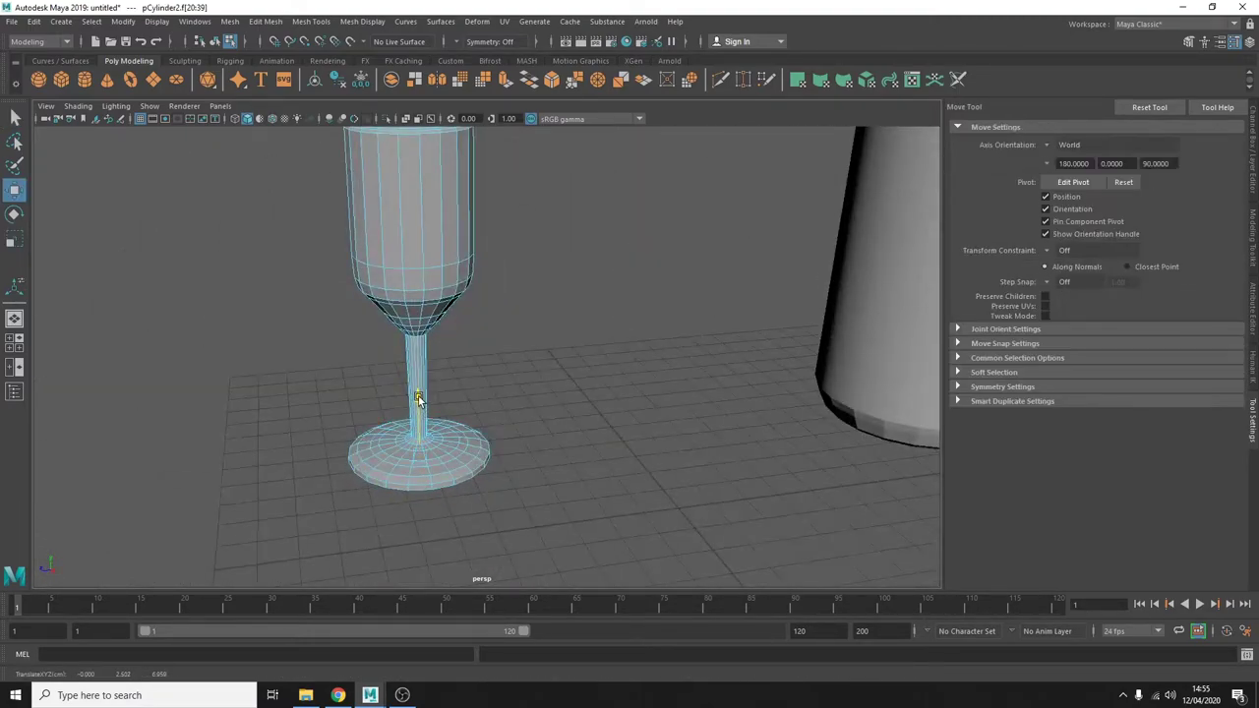
alt+drag(418, 398, 744, 351)
alt+right_drag(745, 351, 624, 266)
click(526, 303)
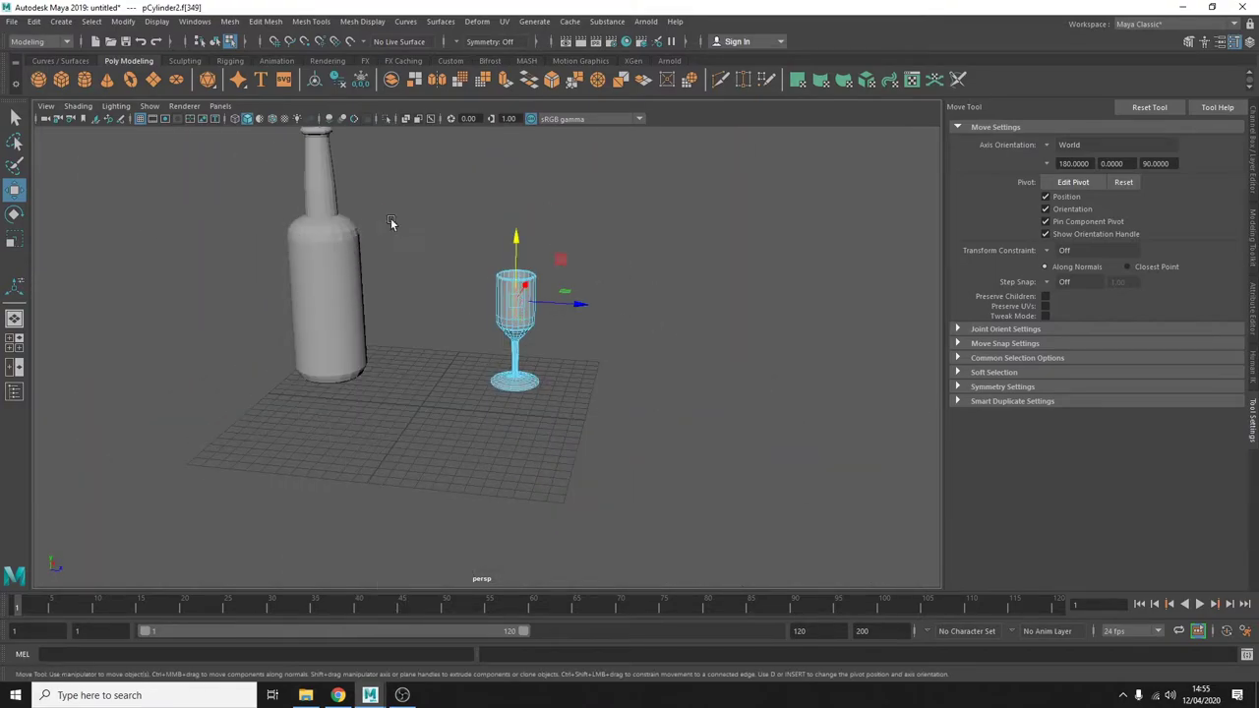
Step: Toggle between wireframe and shaded display while inspecting the bottle and glass
key(F8)
key(4)
click(247, 119)
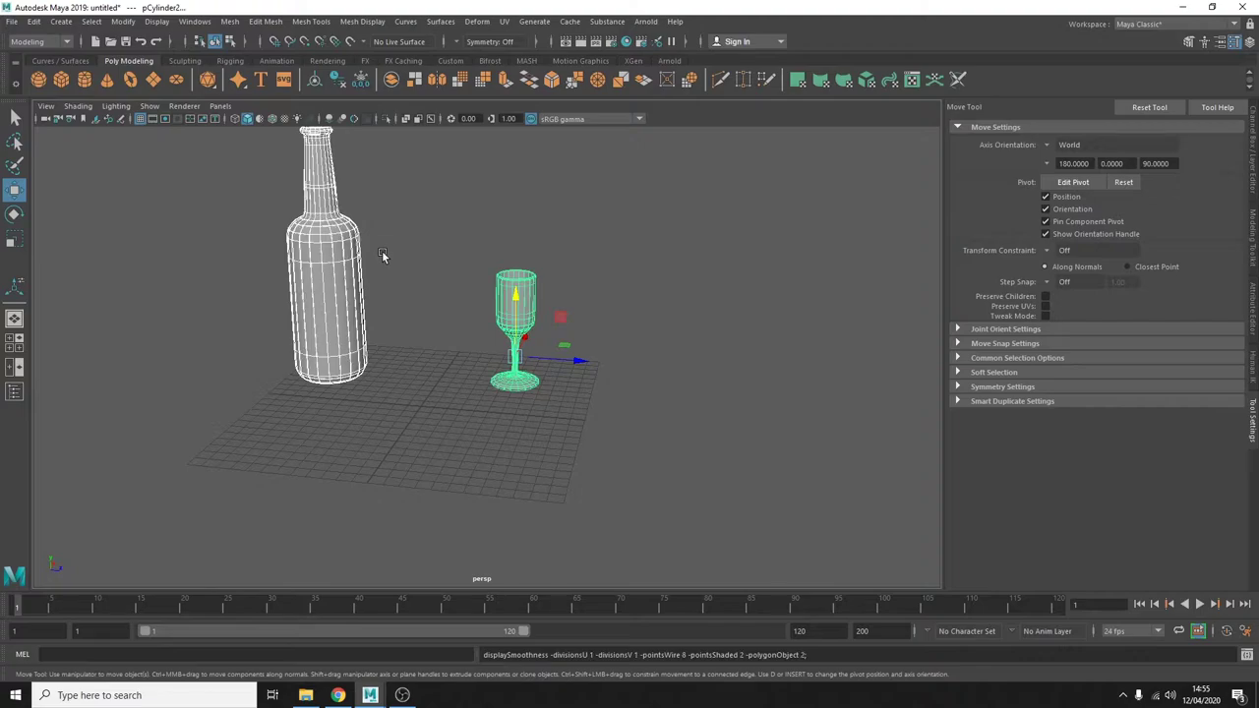
click(587, 242)
key(5)
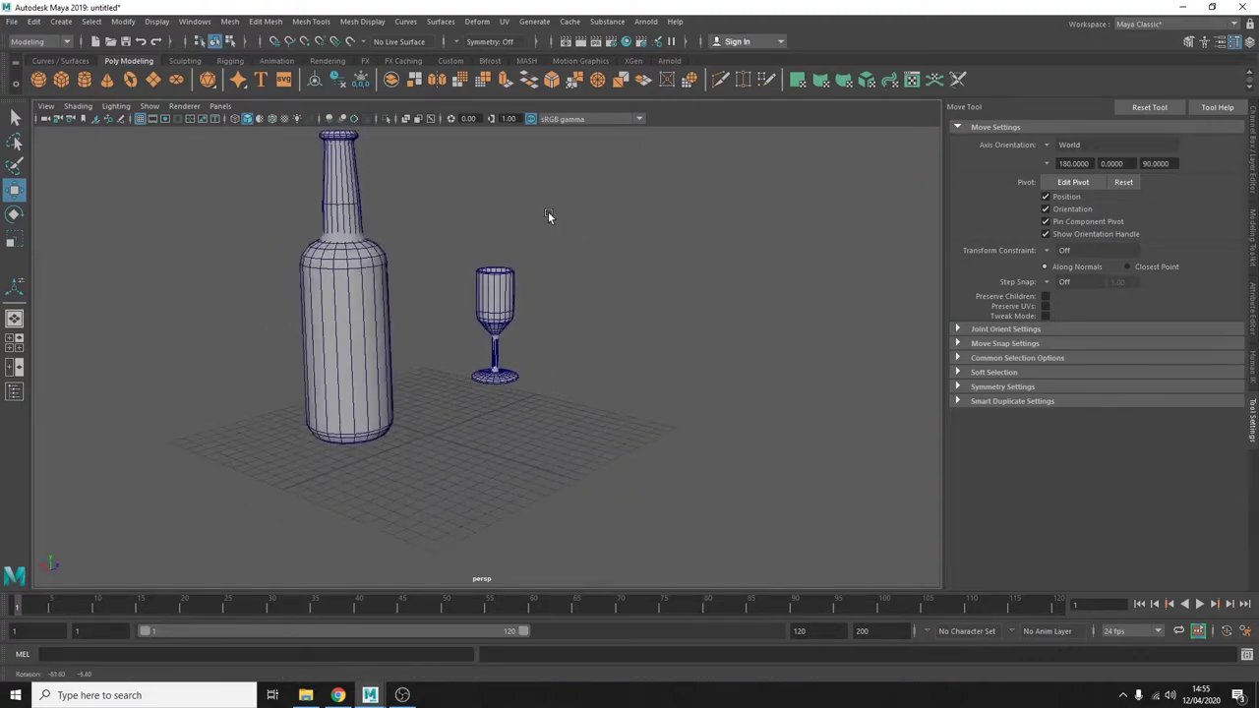
right_drag(351, 246, 394, 239)
mouse_move(393, 239)
alt+mouse_down()
mouse_move(415, 260)
mouse_move(286, 251)
mouse_move(322, 230)
mouse_move(319, 206)
mouse_move(344, 256)
alt+mouse_up()
scroll(276, 248, up, 5)
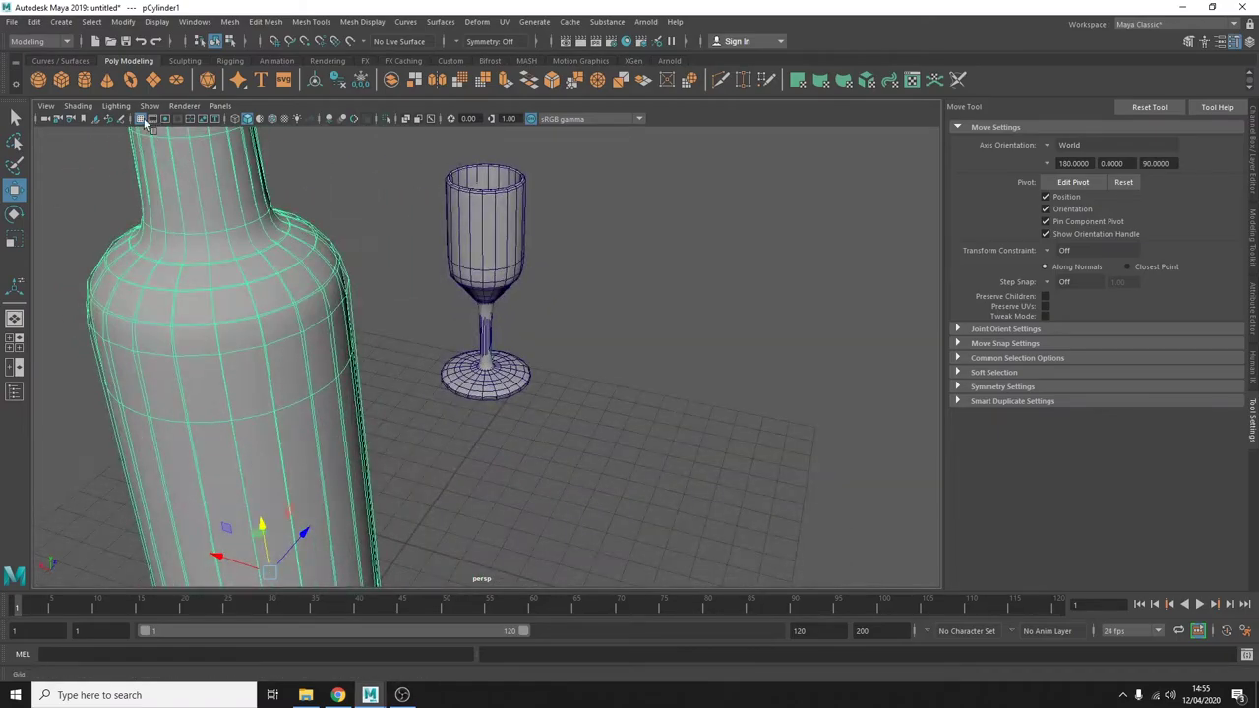
key(4)
scroll(365, 316, up, 4)
mouse_move(365, 316)
alt+mouse_down()
mouse_move(299, 349)
mouse_move(271, 355)
mouse_move(275, 346)
alt+mouse_up()
Step: Return the models to object mode with full smooth shading
key(F10)
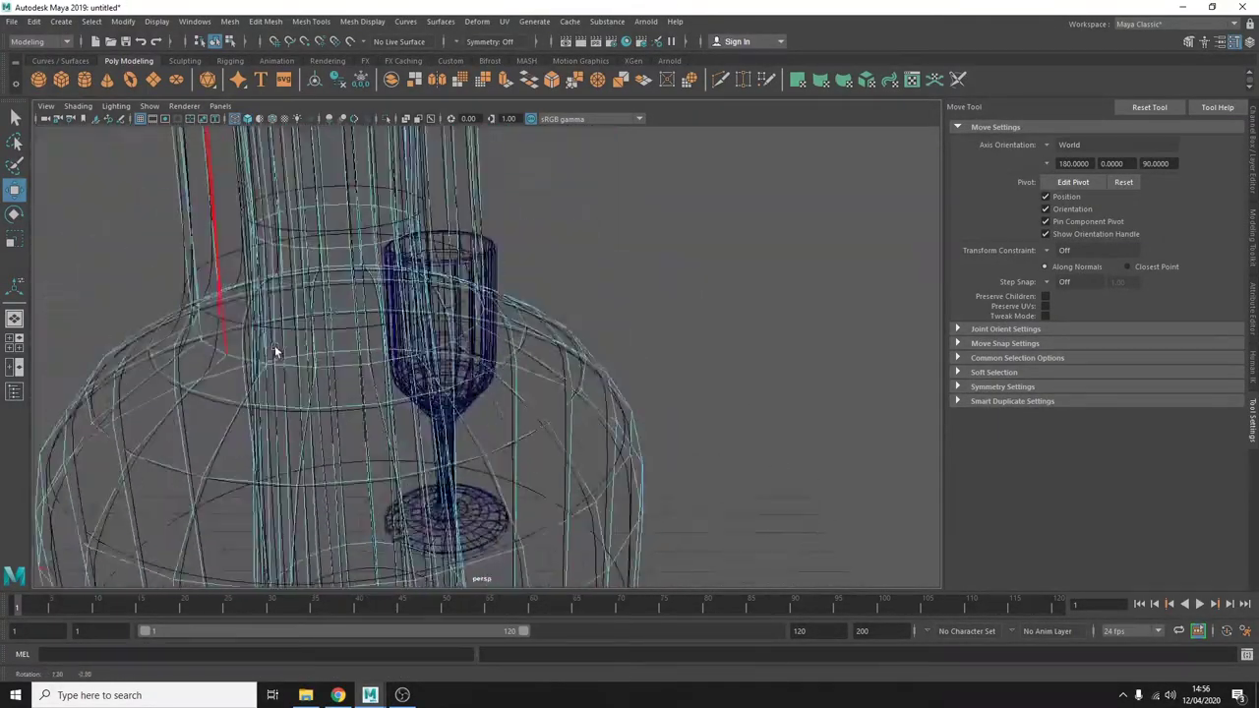
click(246, 118)
scroll(352, 324, down, 5)
alt+drag(352, 323, 609, 342)
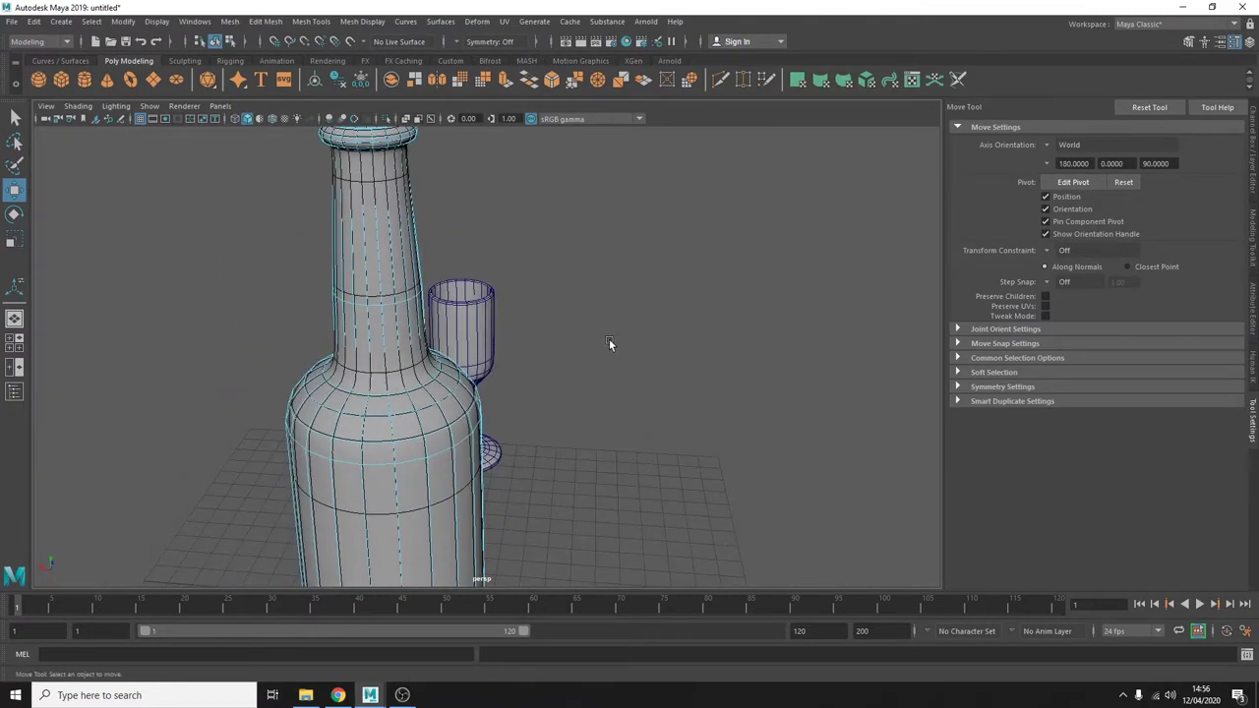
key(F8)
click(594, 283)
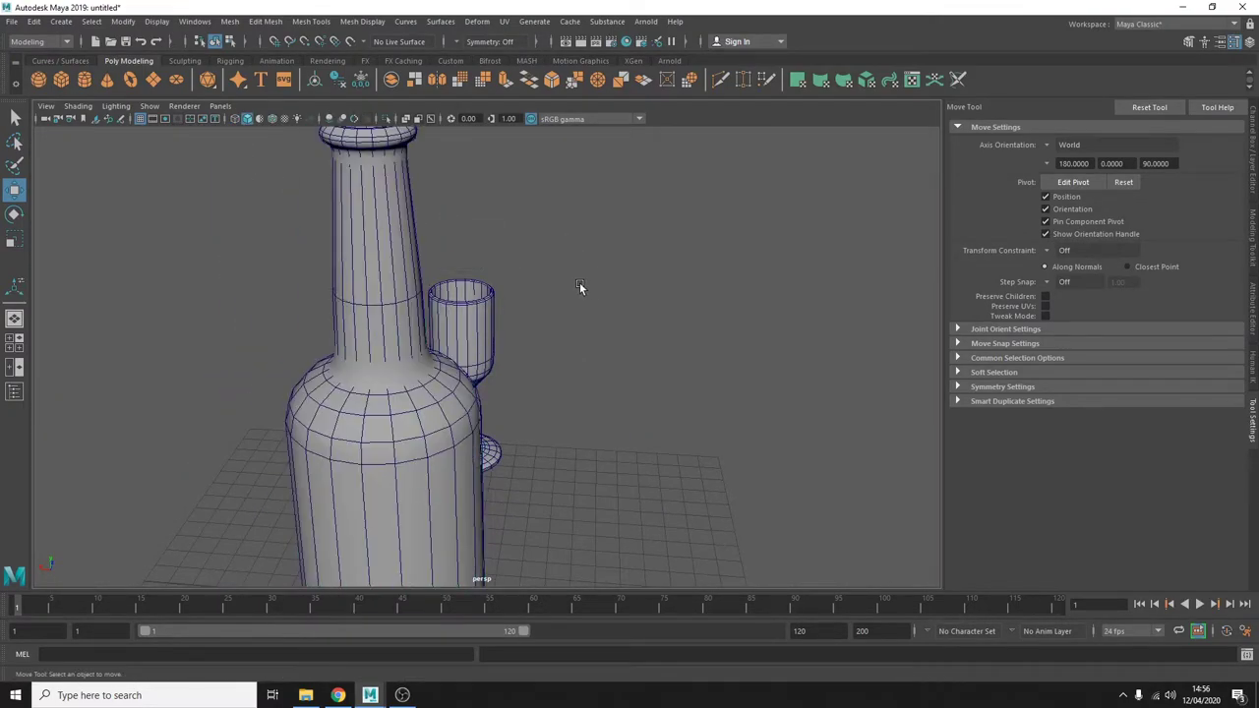
key(4)
key(5)
Step: Move the bottle along X so it stands just left of the glass
click(393, 344)
shift+click(462, 325)
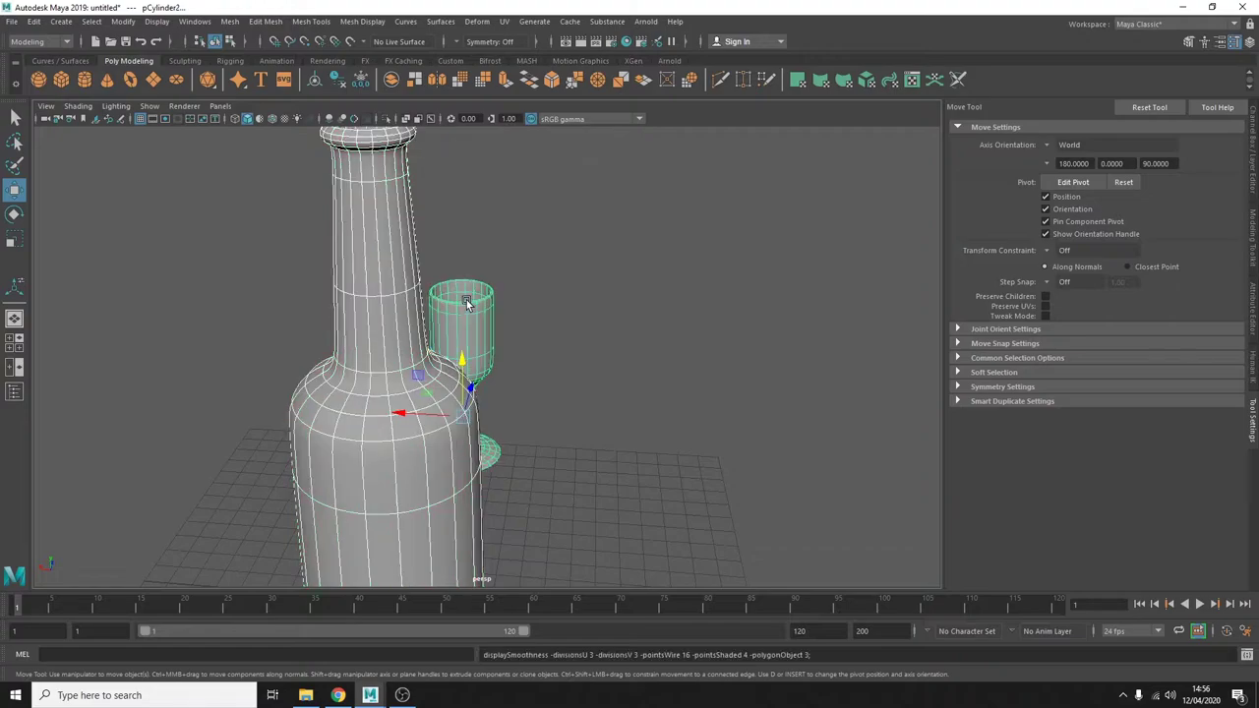
click(660, 301)
alt+drag(660, 301, 473, 289)
click(279, 287)
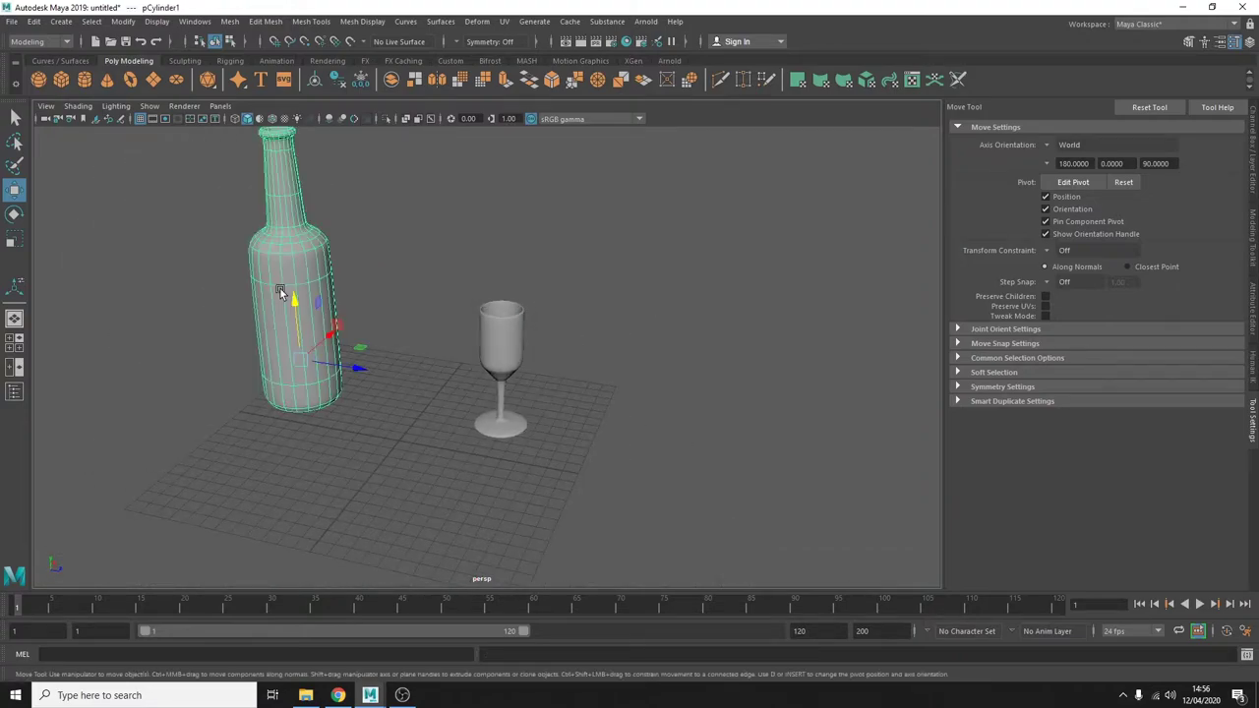
click(516, 334)
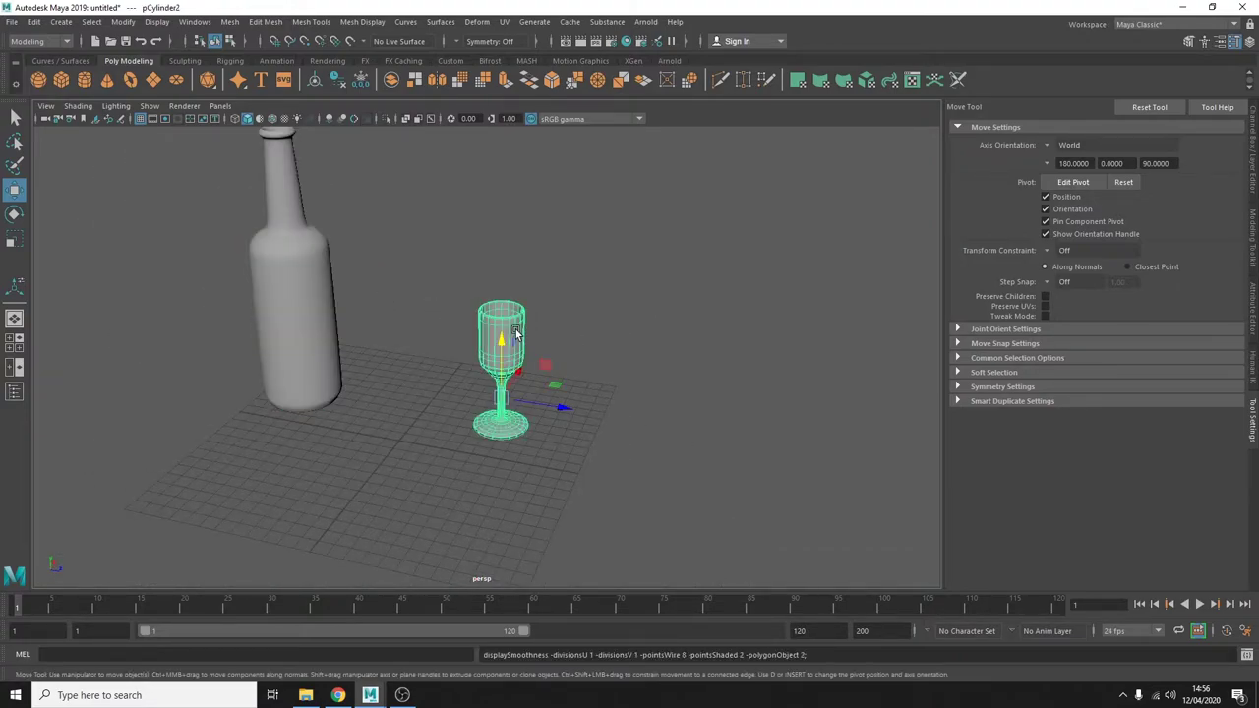
click(655, 308)
alt+drag(655, 309, 753, 304)
click(753, 304)
drag(657, 406, 341, 412)
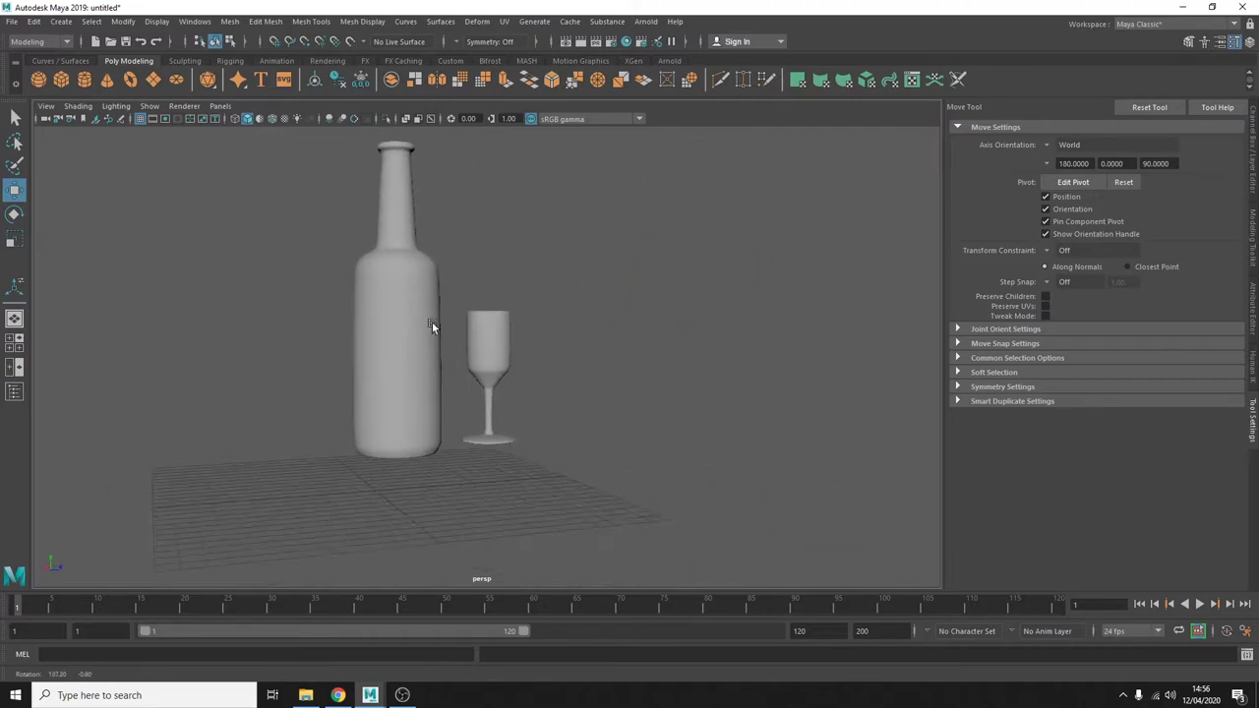
click(494, 345)
alt+drag(629, 360, 166, 145)
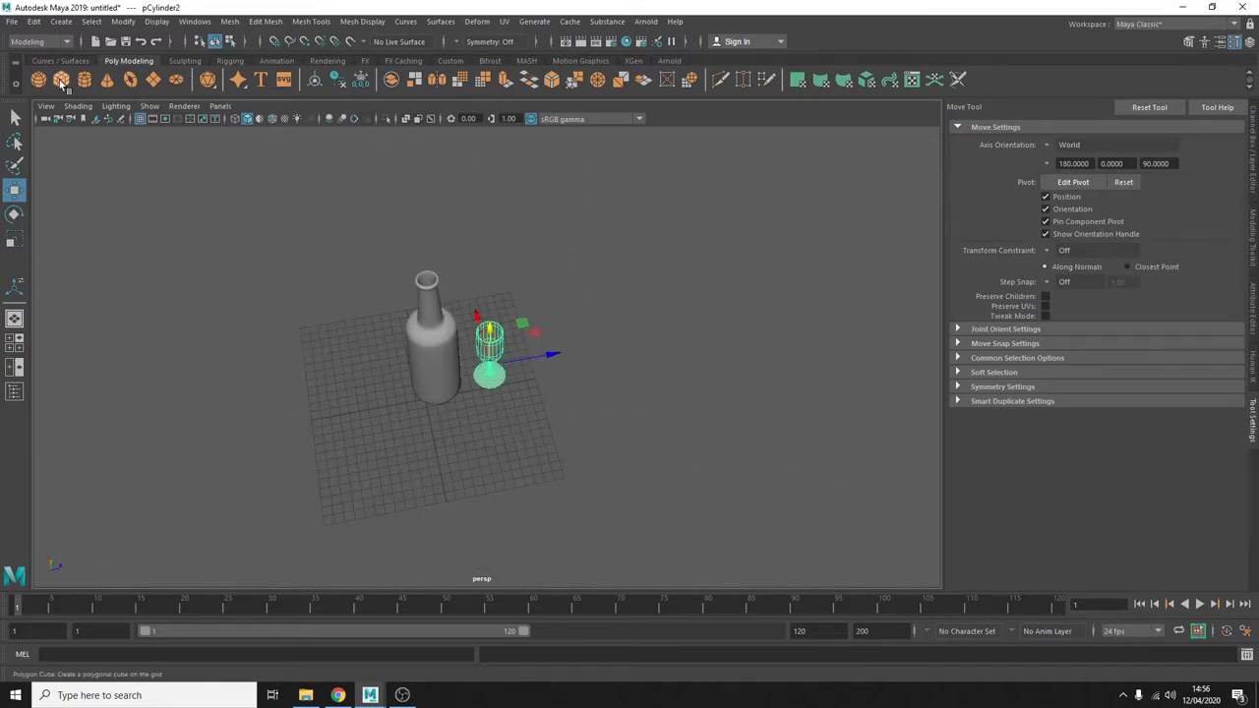
Step: Scale the new polygon cube into a wide, flat slab
key(r)
drag(438, 406, 534, 397)
mouse_move(423, 364)
alt+mouse_down()
mouse_move(413, 389)
mouse_move(418, 372)
mouse_move(423, 433)
mouse_move(431, 363)
alt+mouse_up()
key(w)
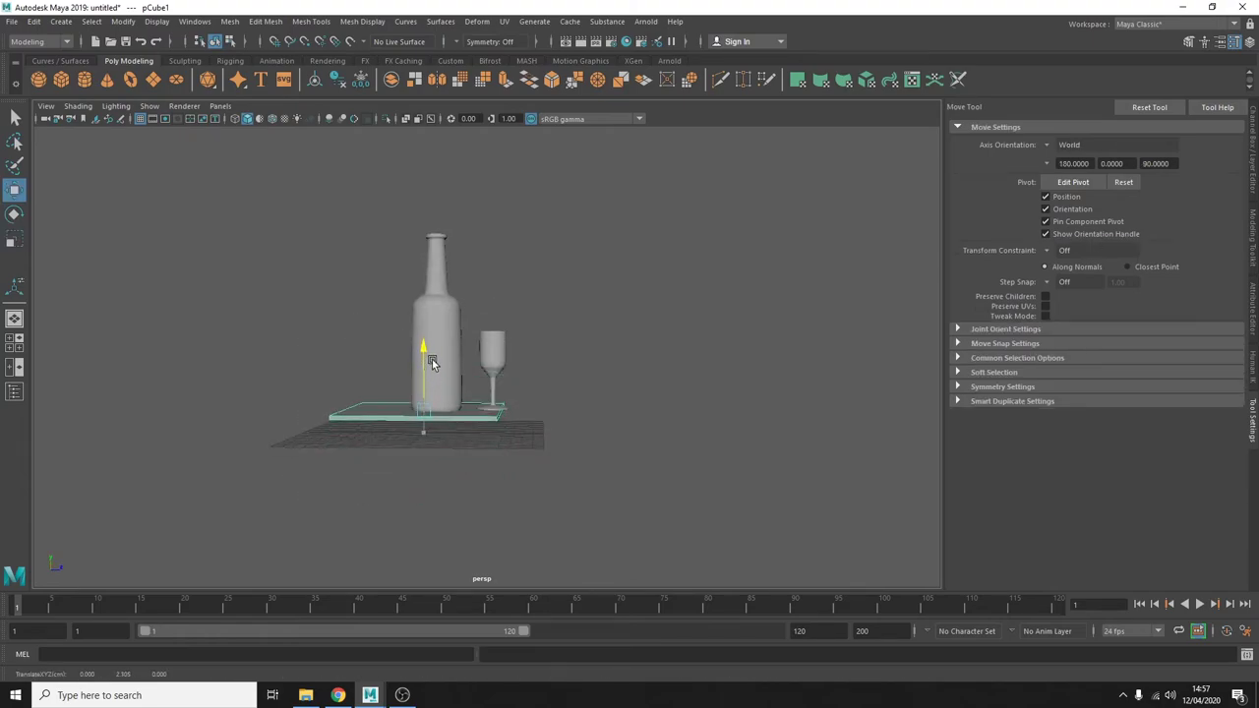
key(r)
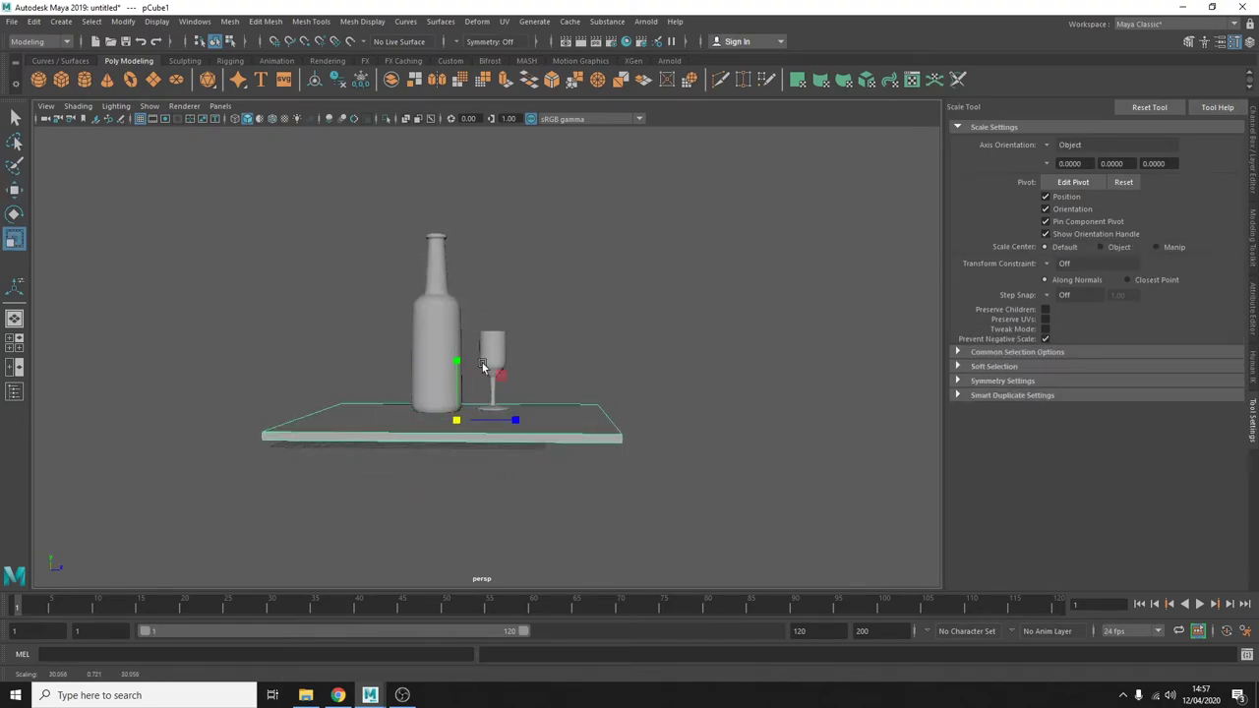
Step: Select the slab's top face, inset it, and lower it to begin a rimmed recess
mouse_move(648, 349)
alt+mouse_down()
mouse_move(508, 371)
mouse_move(702, 387)
mouse_move(500, 410)
mouse_move(644, 377)
mouse_move(472, 413)
alt+mouse_up()
click(472, 413)
right_drag(463, 338, 462, 392)
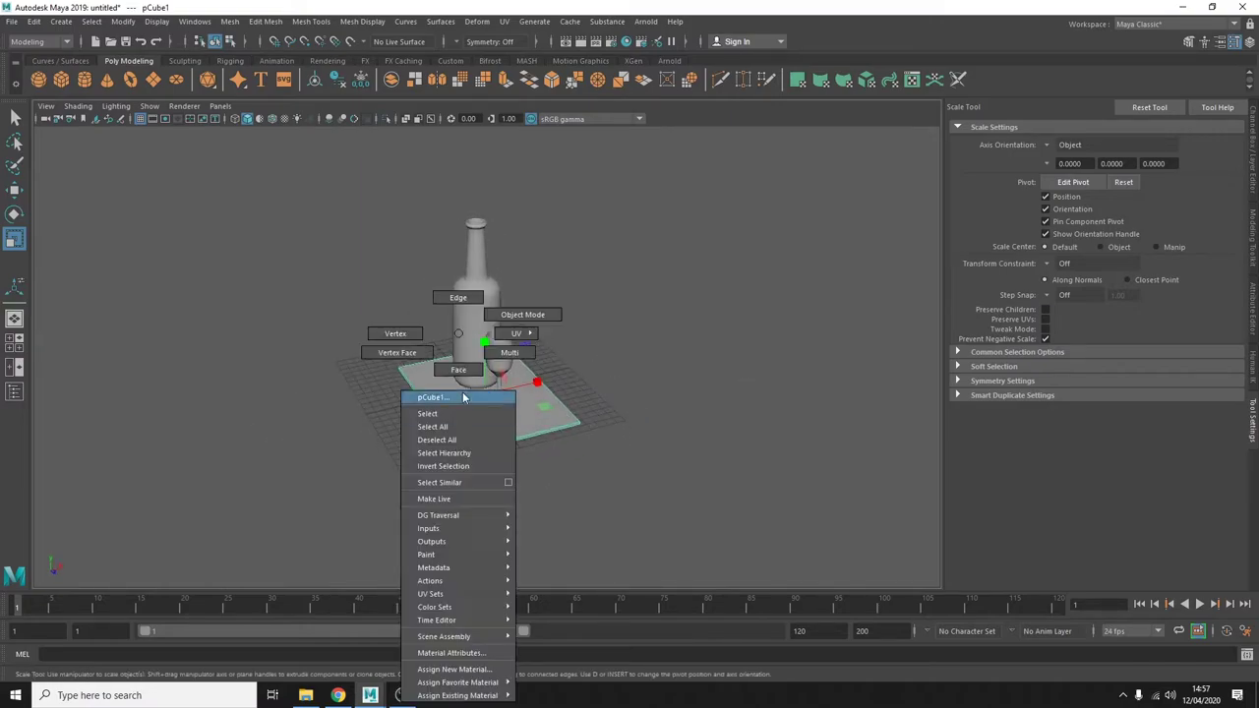
click(495, 418)
shift+drag(495, 418, 481, 397)
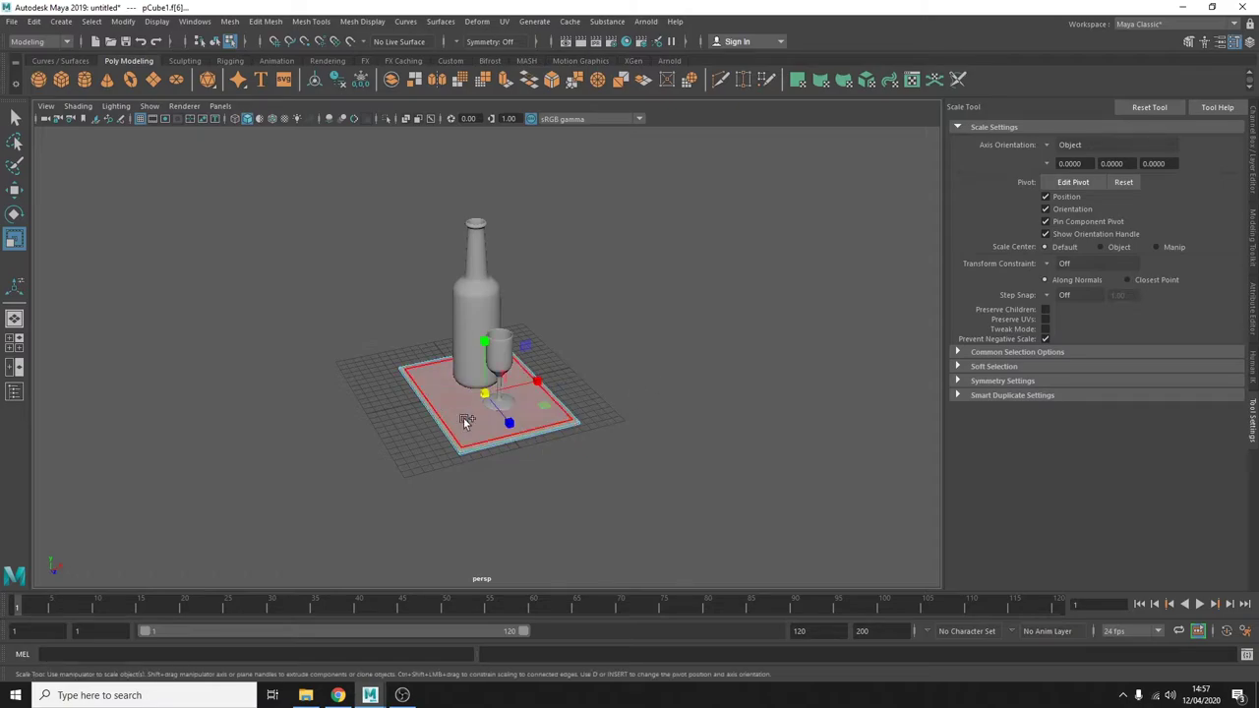
mouse_move(433, 364)
alt+mouse_down()
mouse_move(767, 354)
mouse_move(451, 361)
mouse_move(675, 351)
mouse_move(634, 393)
alt+mouse_up()
key(w)
Step: In object mode, check the tray, bottle and glass placement in the front view
key(F8)
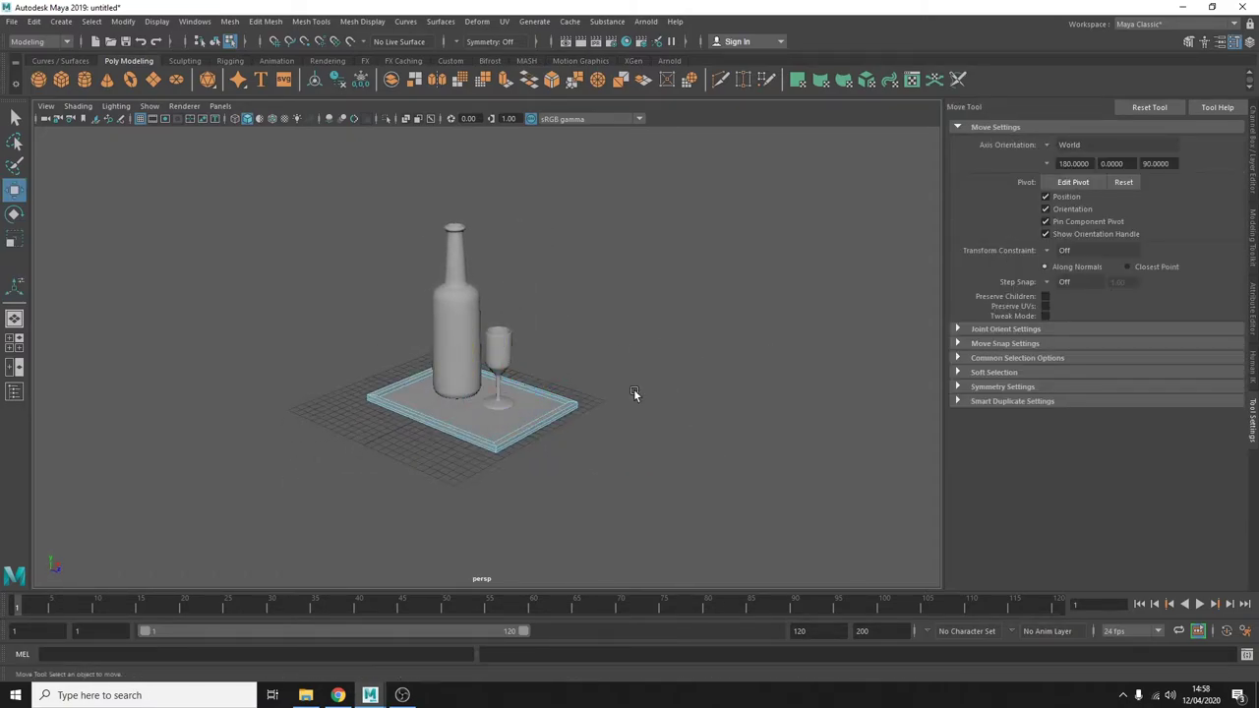
click(520, 427)
alt+drag(468, 334, 492, 462)
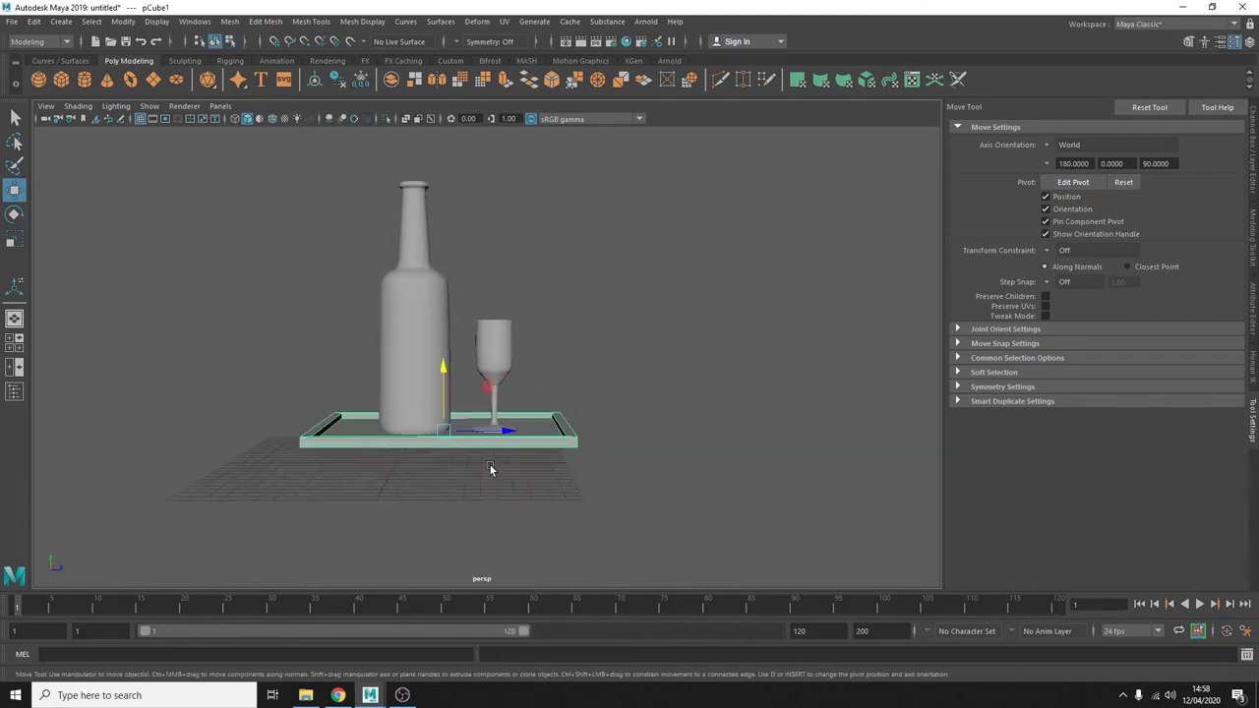
key(space)
key(space)
alt+middle_drag(648, 305, 643, 374)
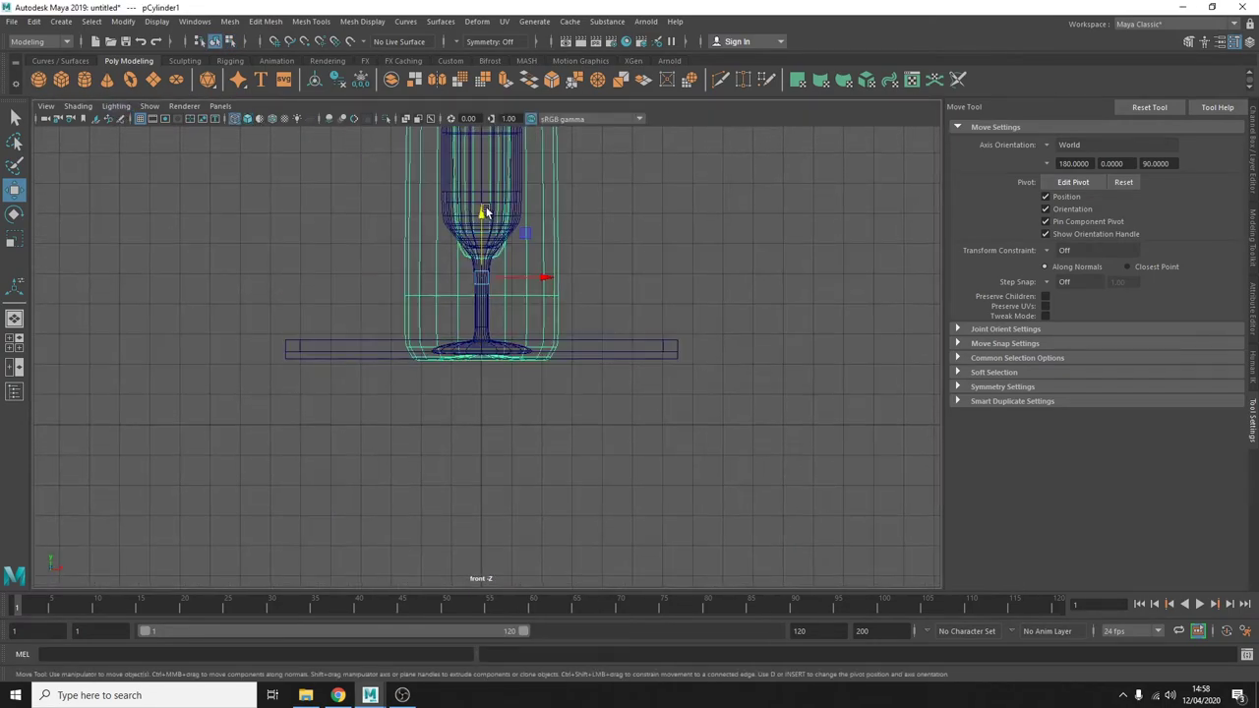
click(721, 263)
click(556, 281)
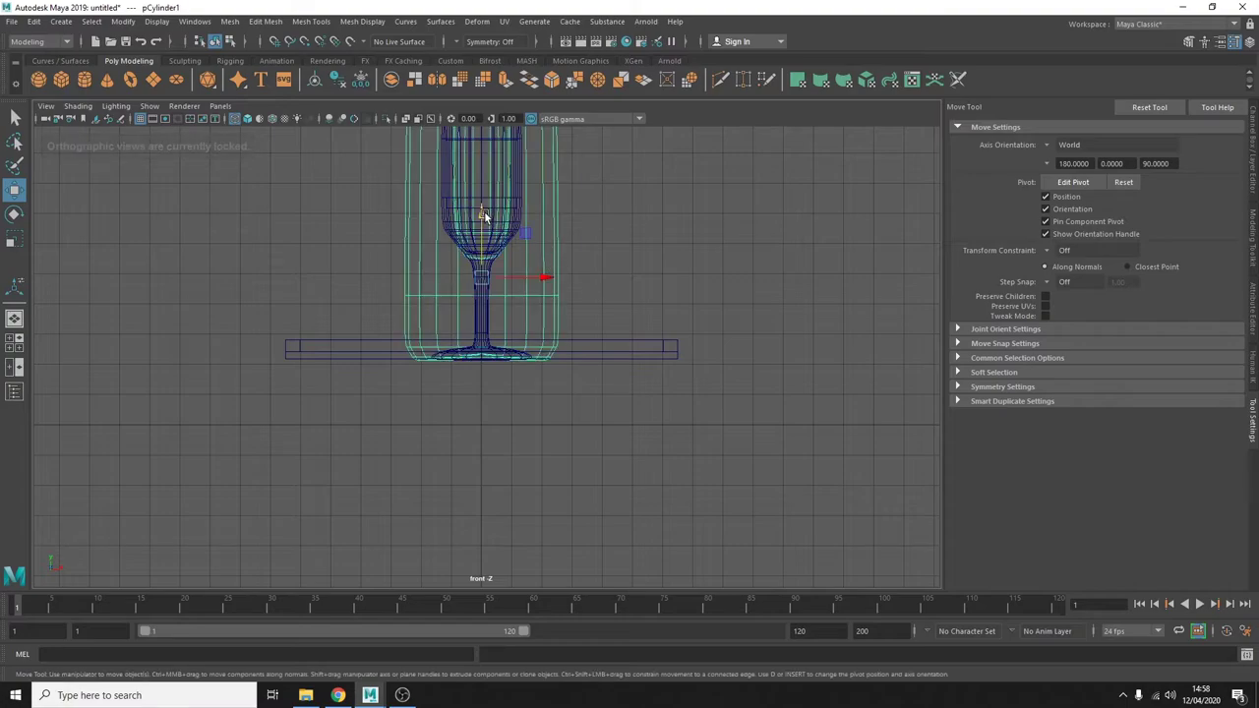
click(487, 212)
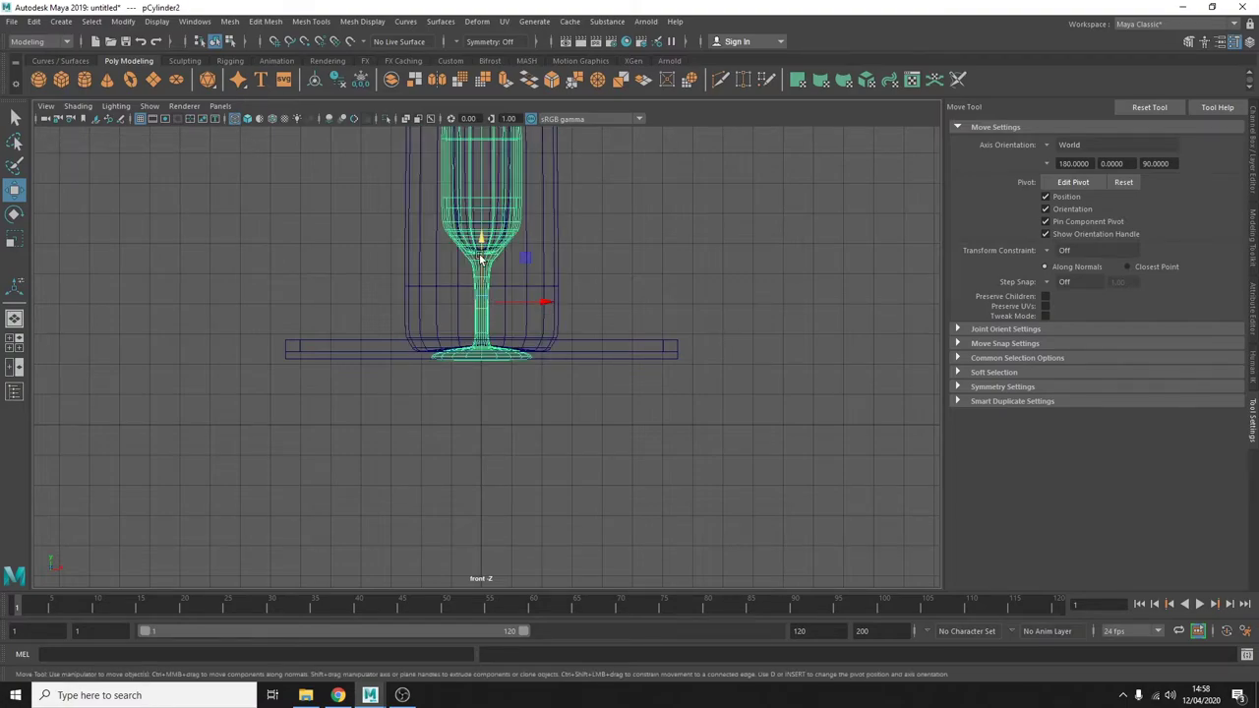
click(641, 261)
Step: Go back to the maximised perspective view facing the scene and select the bottle
key(space)
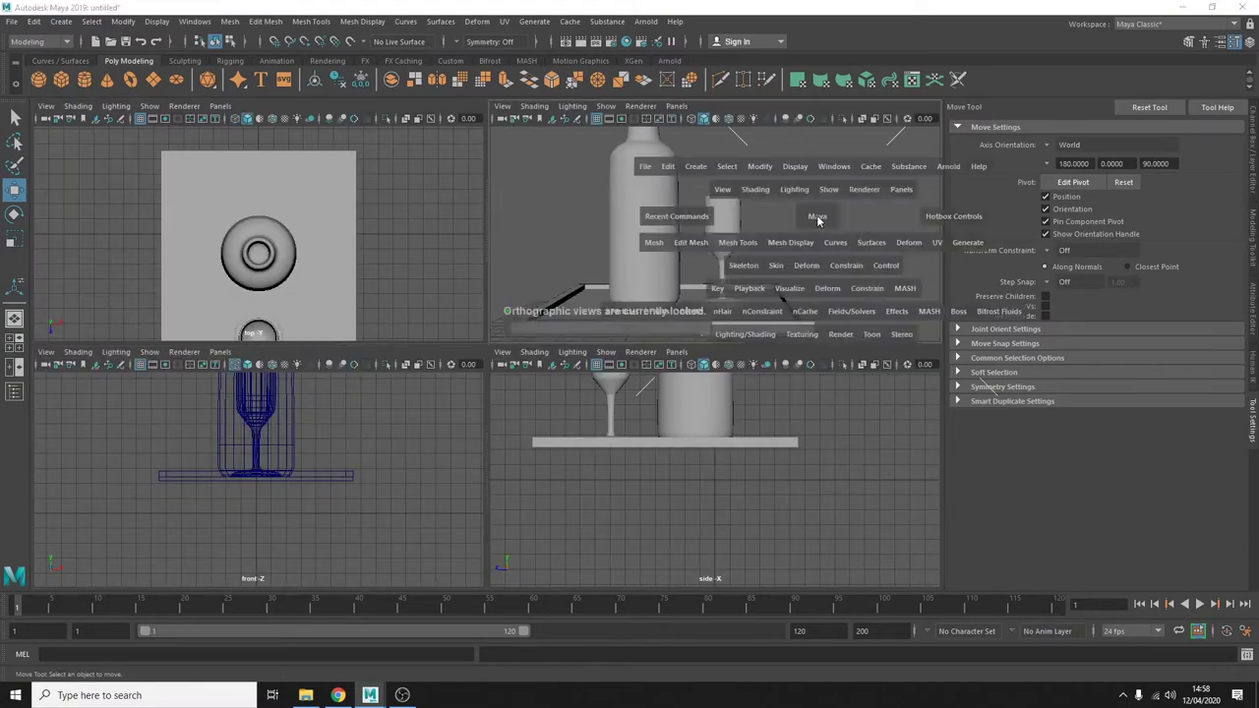
key(space)
scroll(687, 386, down, 5)
scroll(610, 394, up, 5)
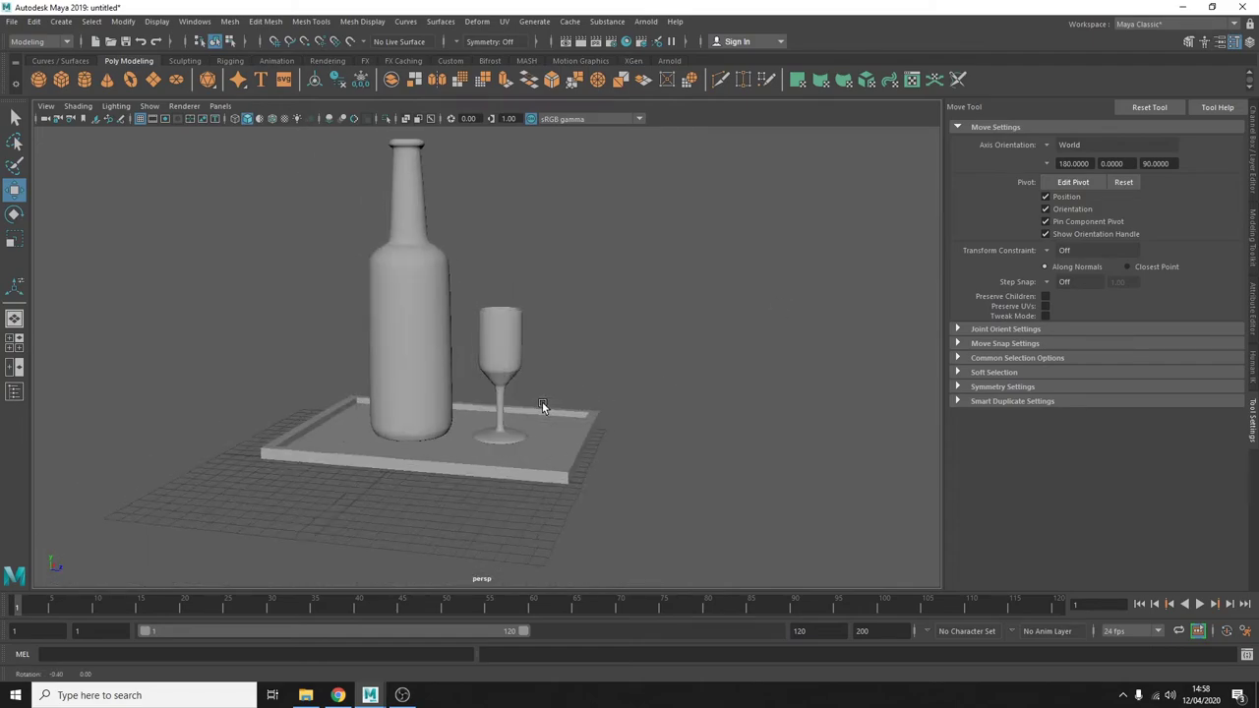
alt+drag(562, 348, 616, 379)
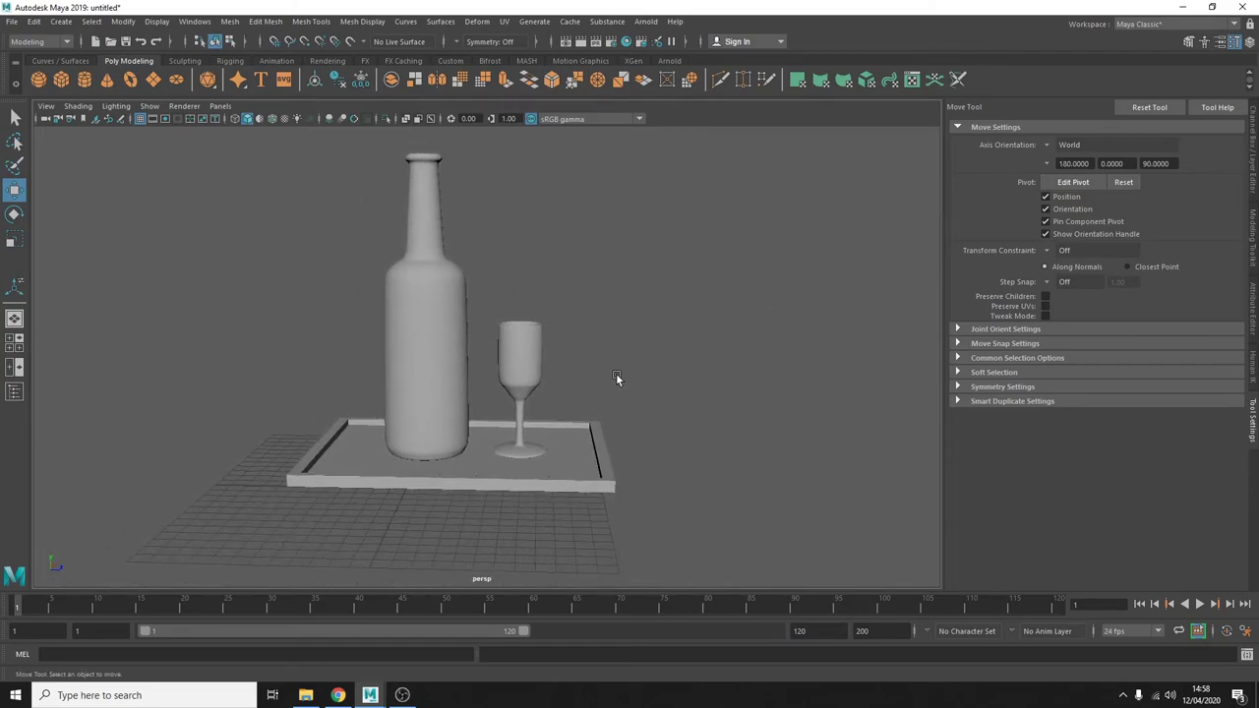
click(435, 332)
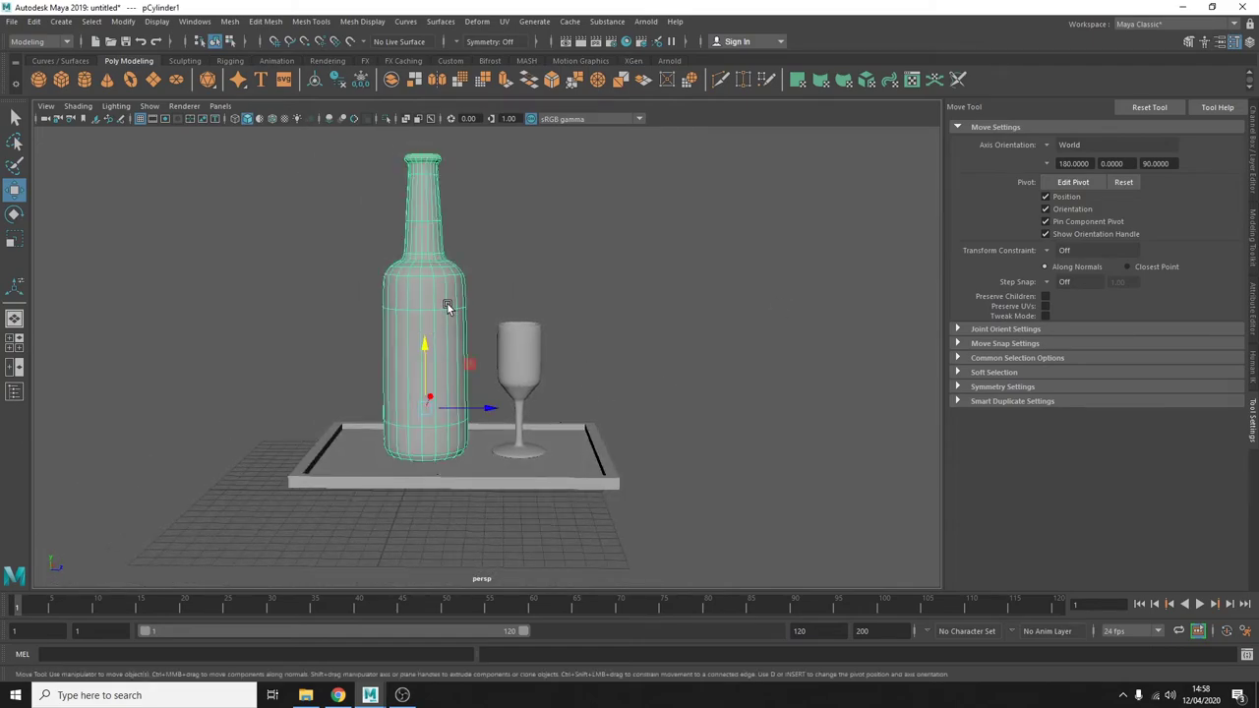
Step: Assign a new Lambert material to the bottle and check its settings in the Attribute Editor
right_click(447, 307)
click(442, 640)
click(553, 301)
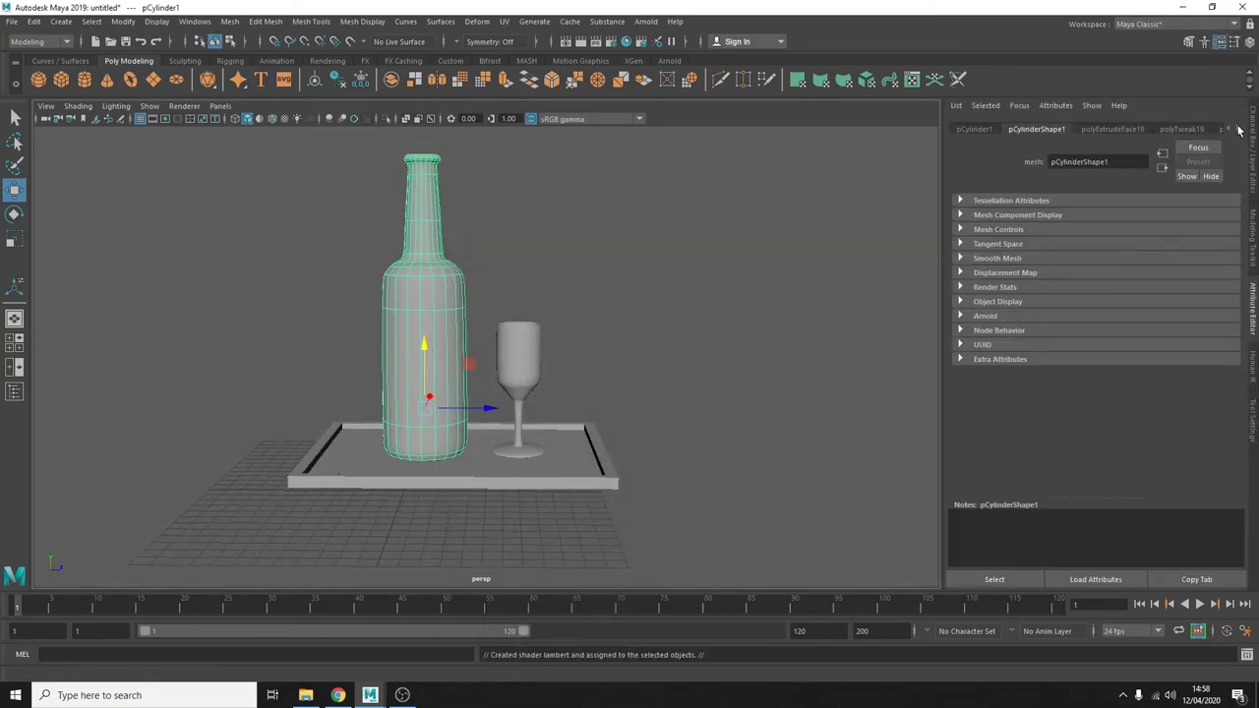
click(1238, 130)
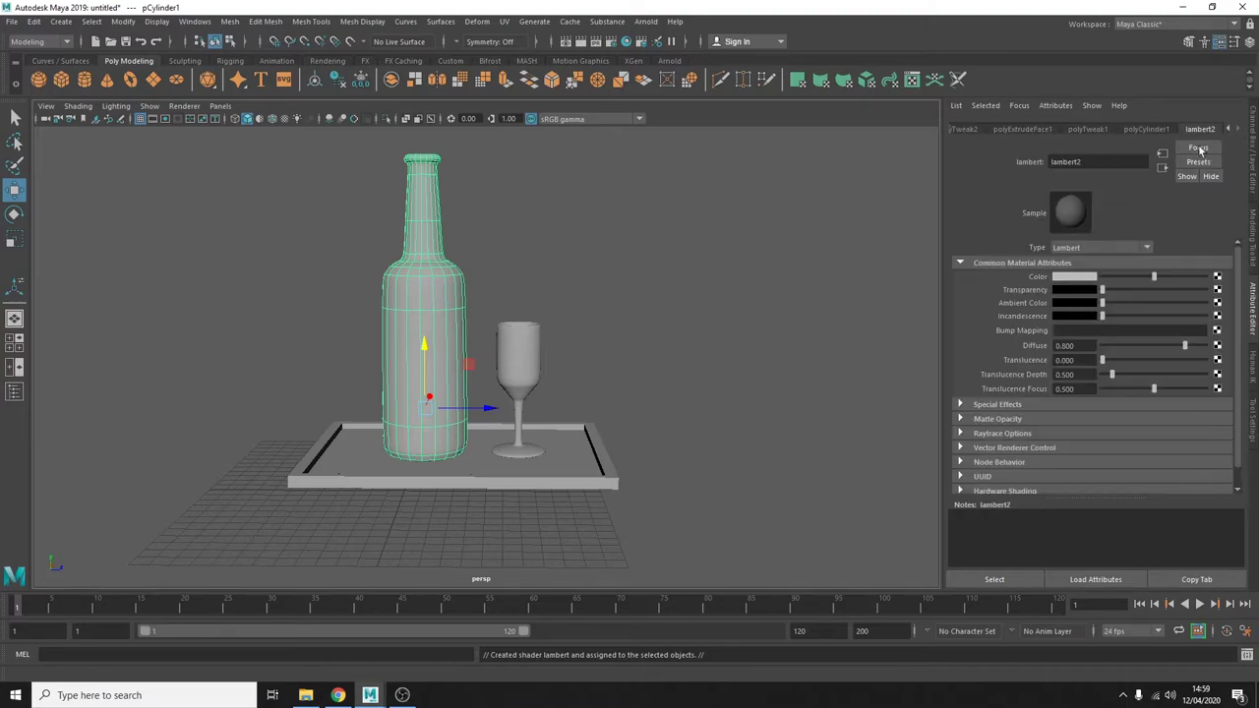
click(1074, 278)
click(1140, 265)
Step: Assign a new Lambert material to the wine glass
click(518, 359)
right_click(524, 391)
click(512, 669)
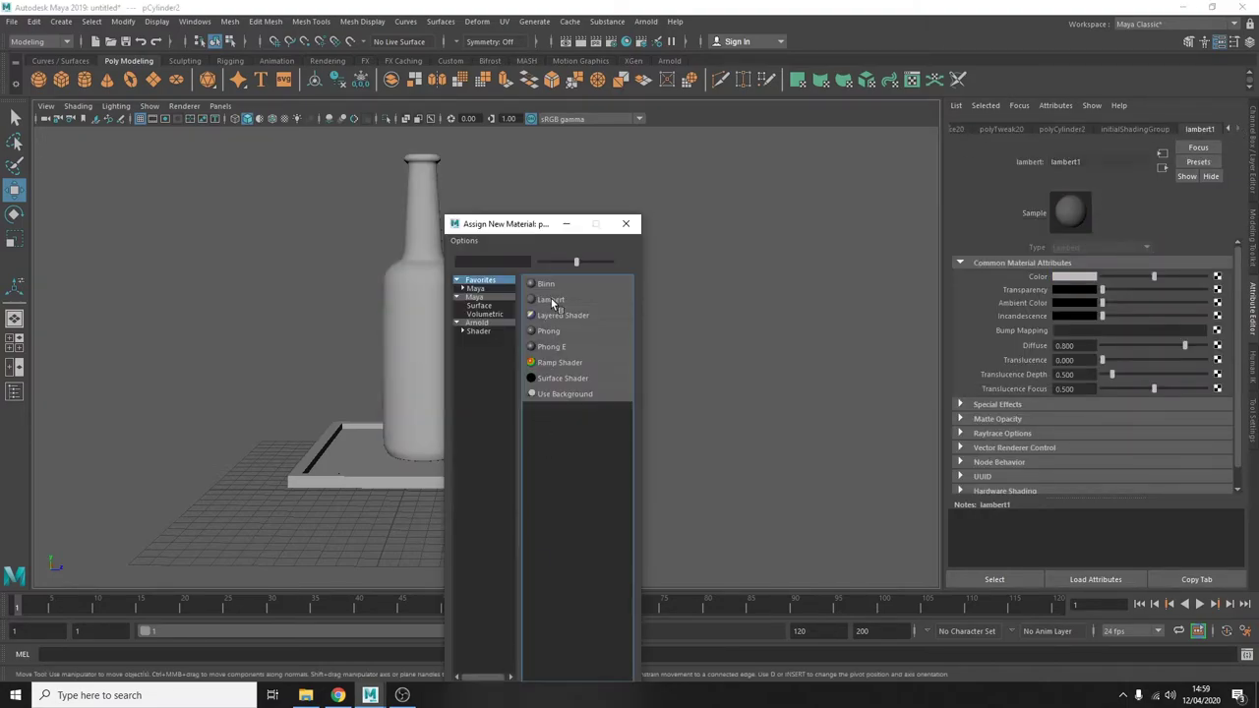
click(553, 301)
Step: Assign a new Lambert material to the tray
click(421, 314)
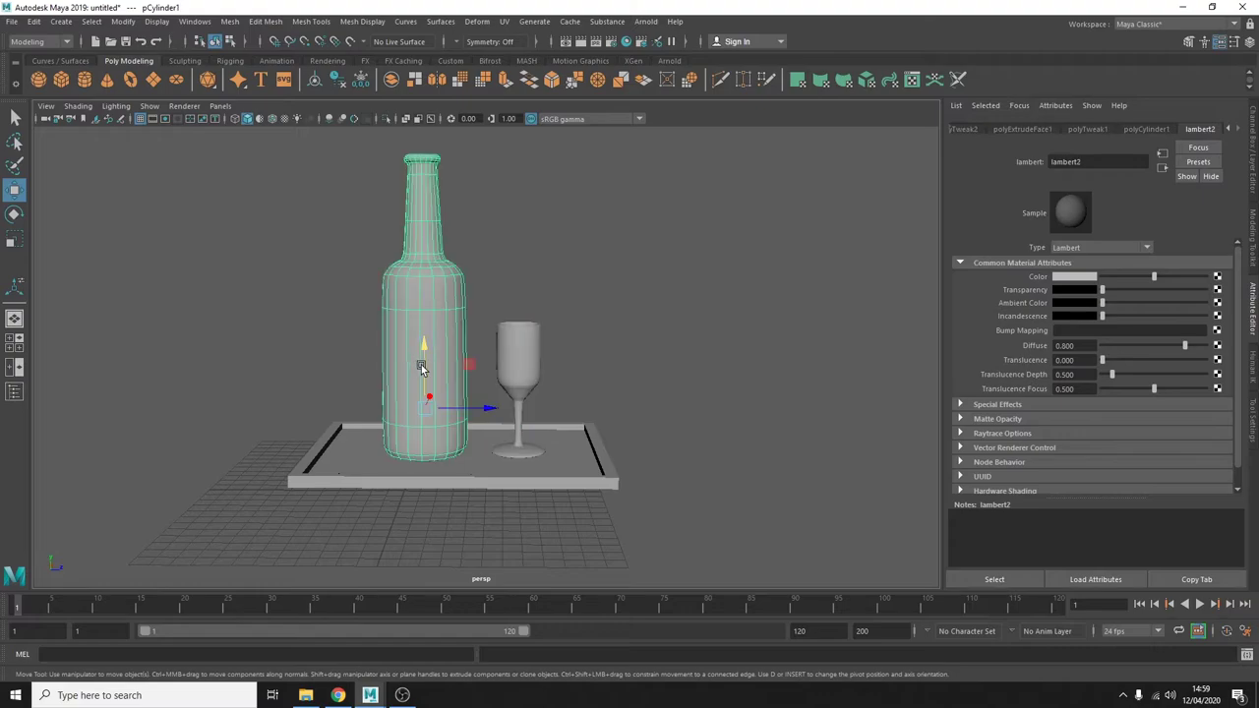
right_click(354, 437)
click(344, 669)
click(540, 301)
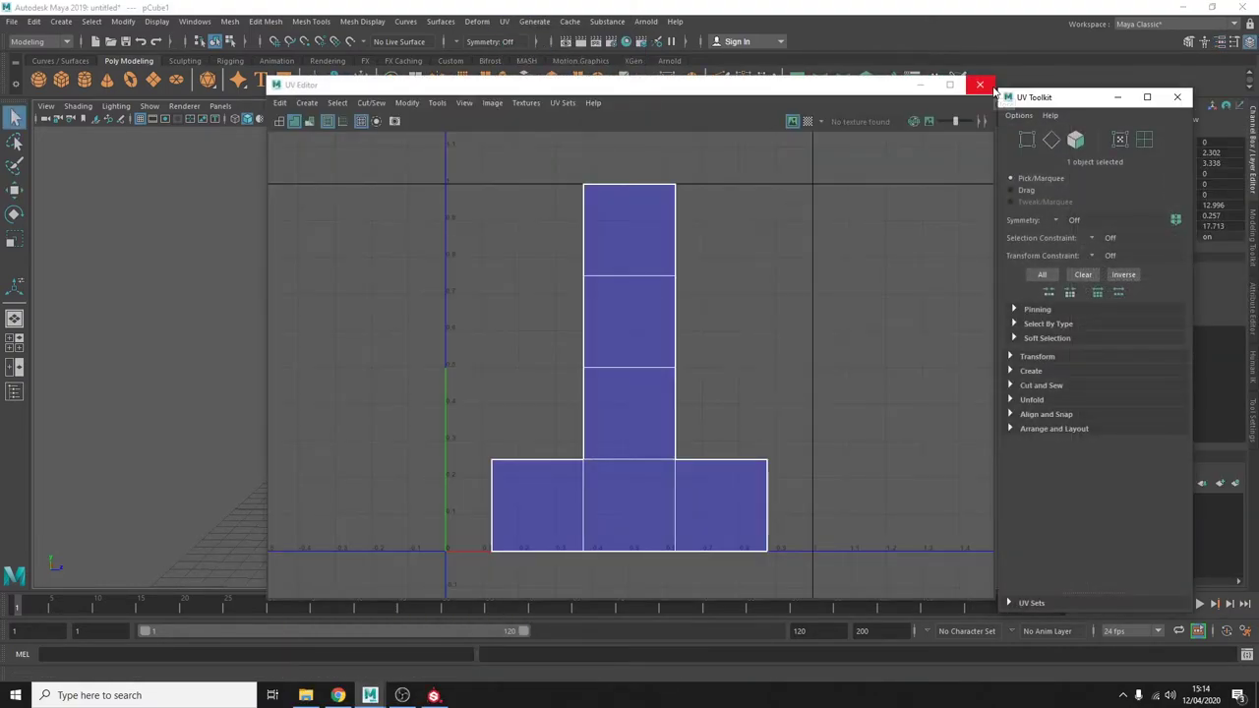
Step: Split the viewport and turn the left pane into the UV Editor
click(979, 84)
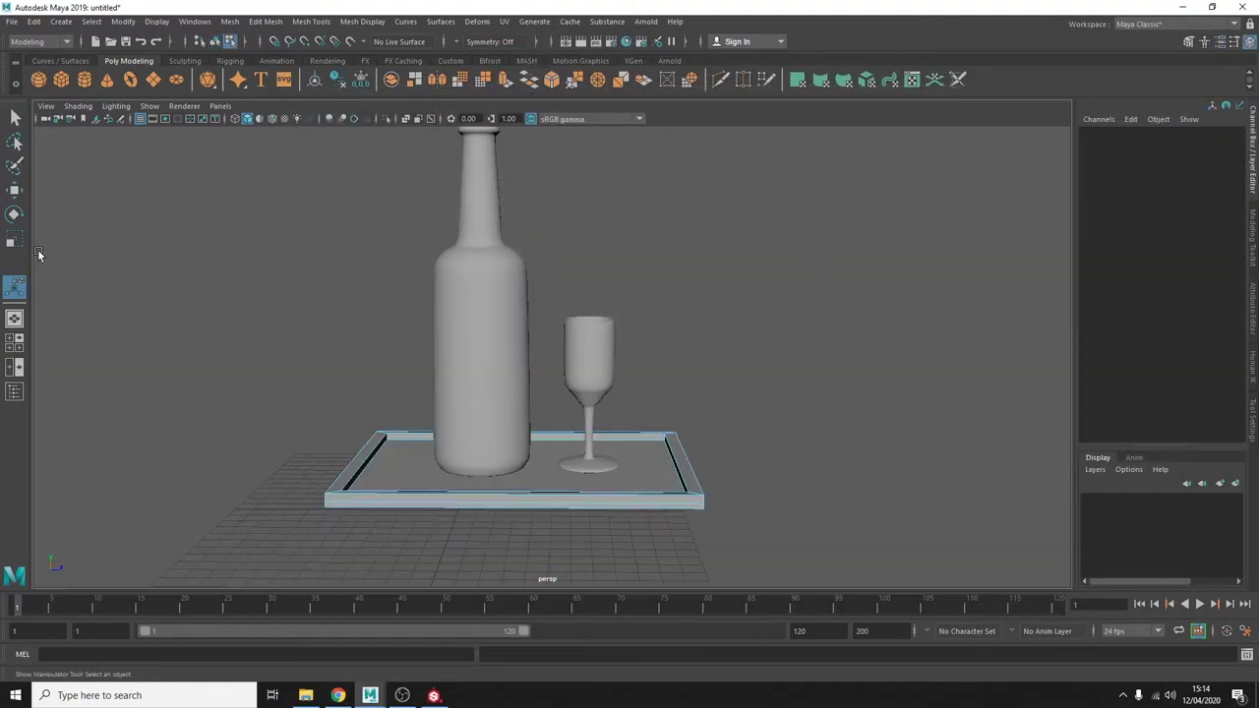
click(13, 366)
key(a)
click(220, 105)
mouse_move(232, 175)
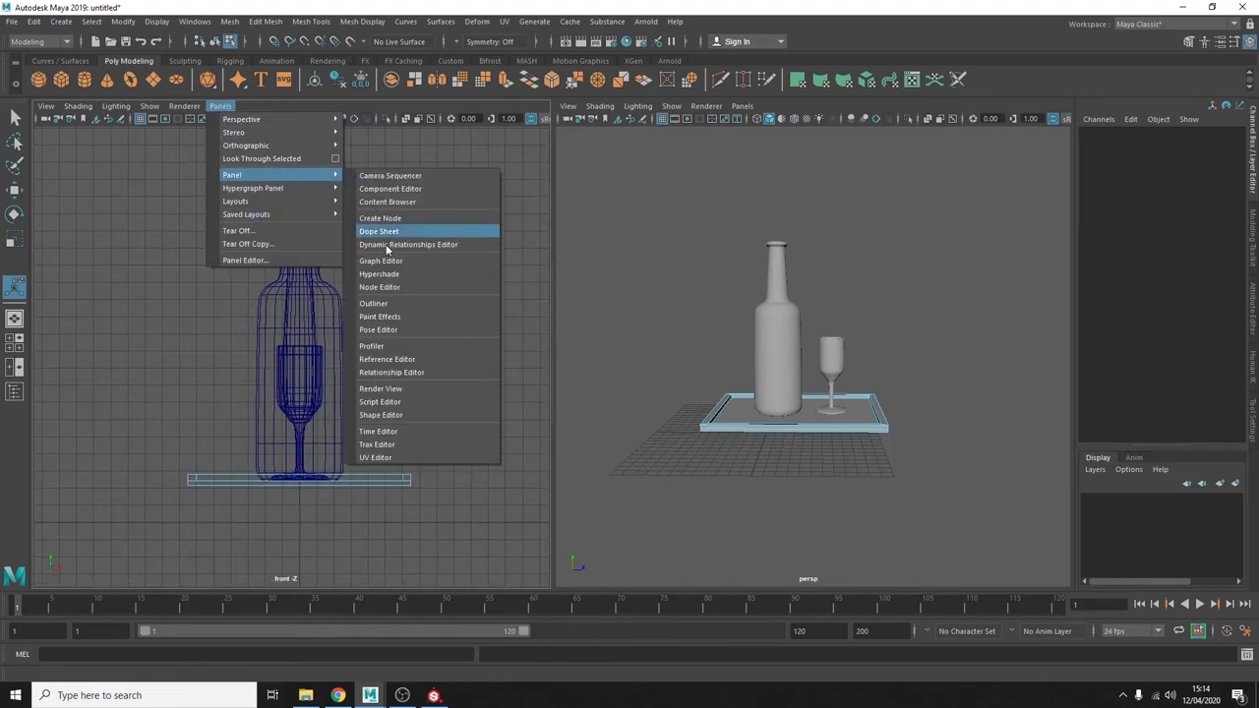
click(426, 433)
Step: Apply automatic UV projection to the wine glass and the bottle
click(842, 360)
click(504, 21)
click(602, 141)
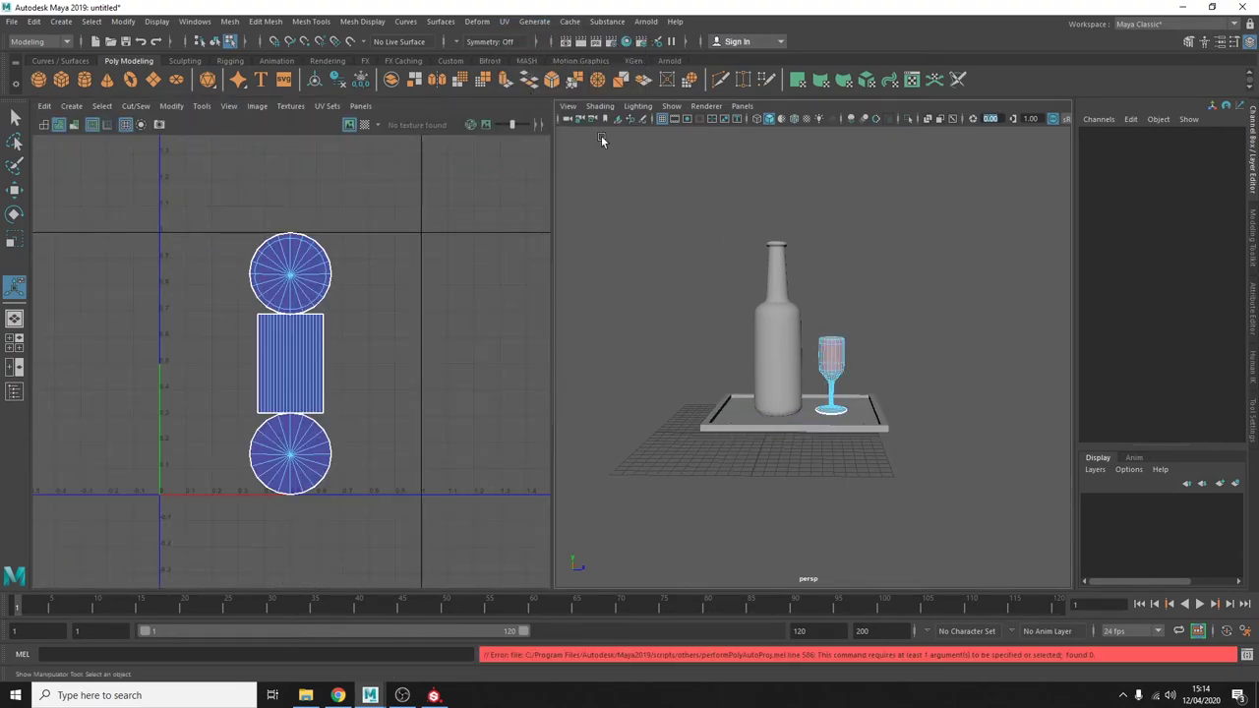
click(833, 356)
click(504, 20)
click(531, 95)
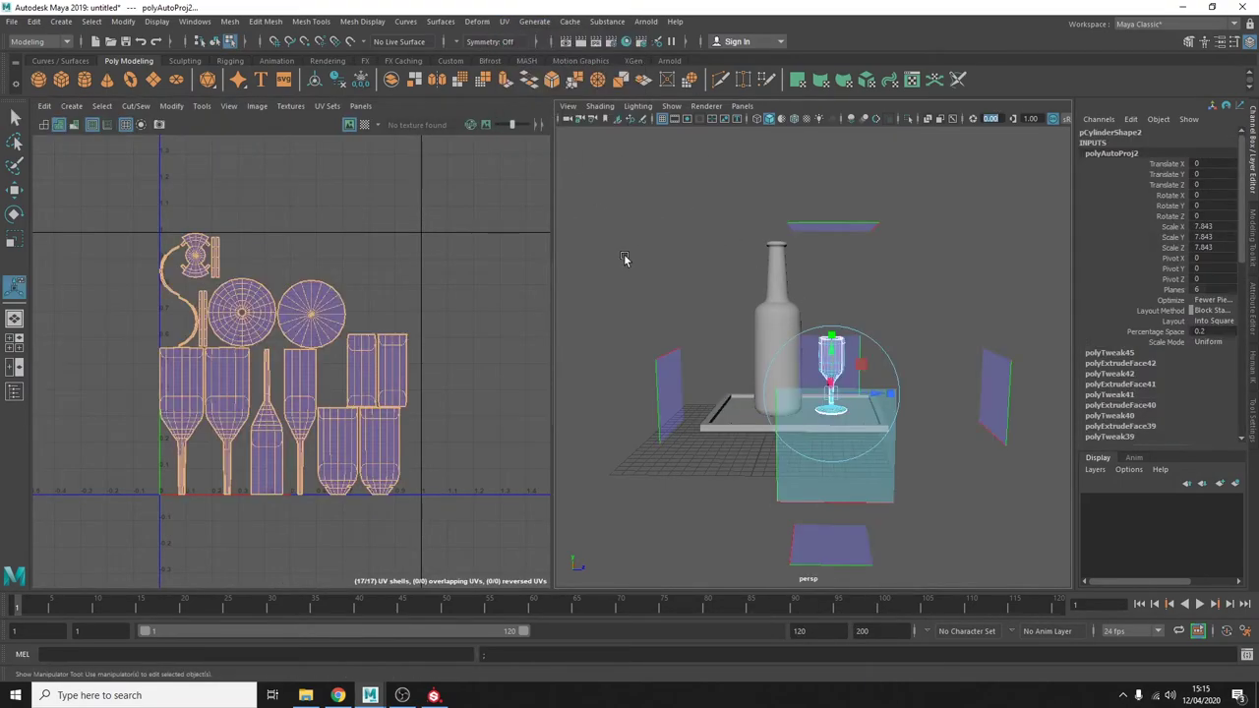
right_click(784, 350)
click(503, 21)
click(531, 95)
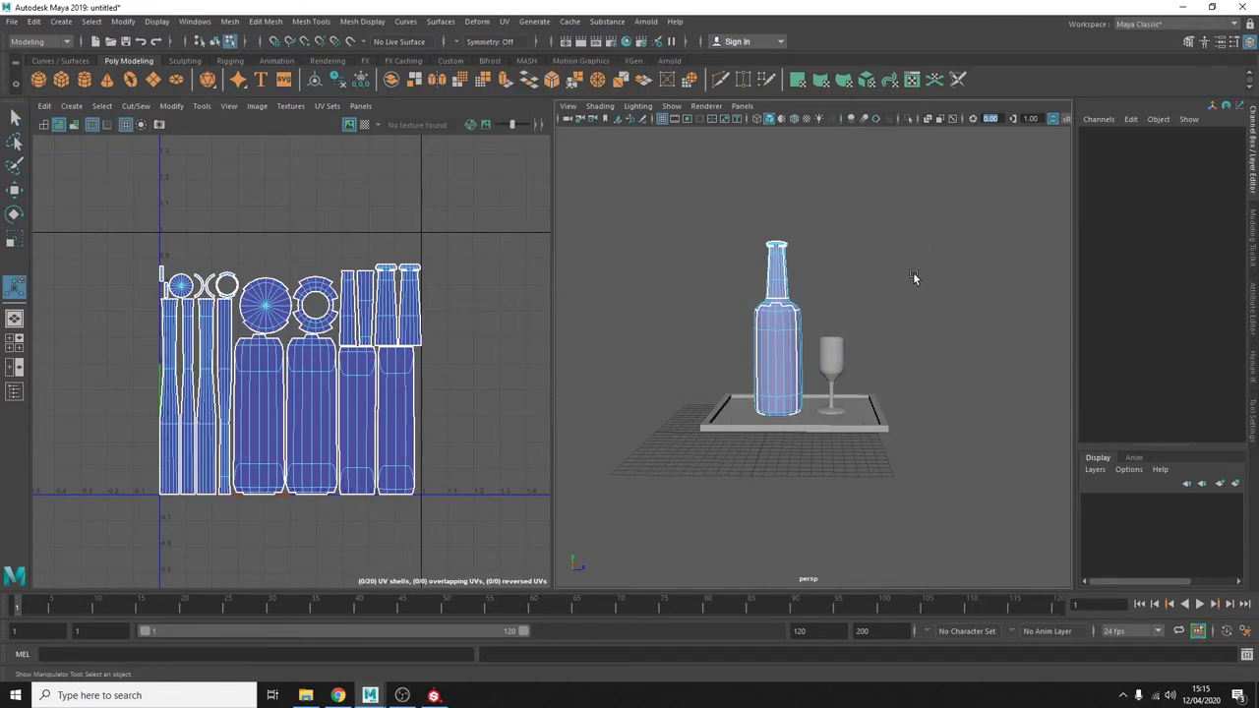
mouse_move(913, 278)
alt+mouse_down()
mouse_move(831, 273)
mouse_move(777, 295)
alt+mouse_up()
click(11, 21)
key(Escape)
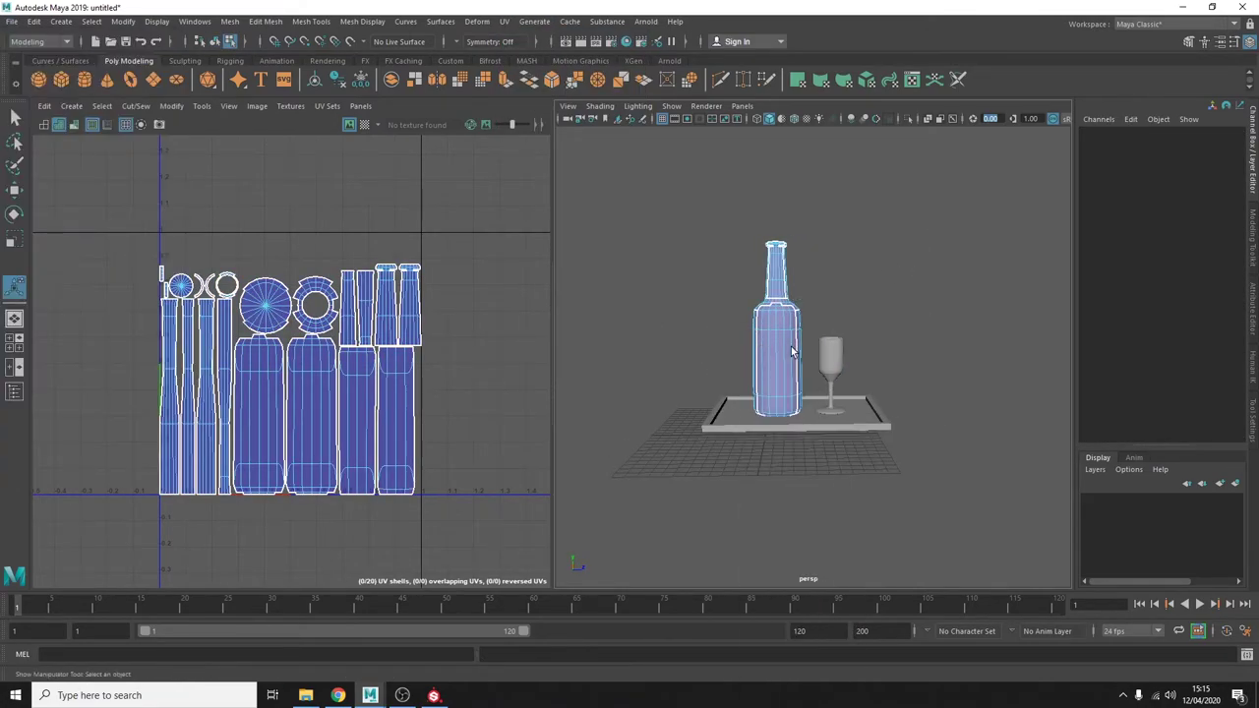
click(304, 206)
Step: Select all objects and export the whole scene as 'wooden Bottle' OBJ
key(ctrl+shift+a)
click(11, 21)
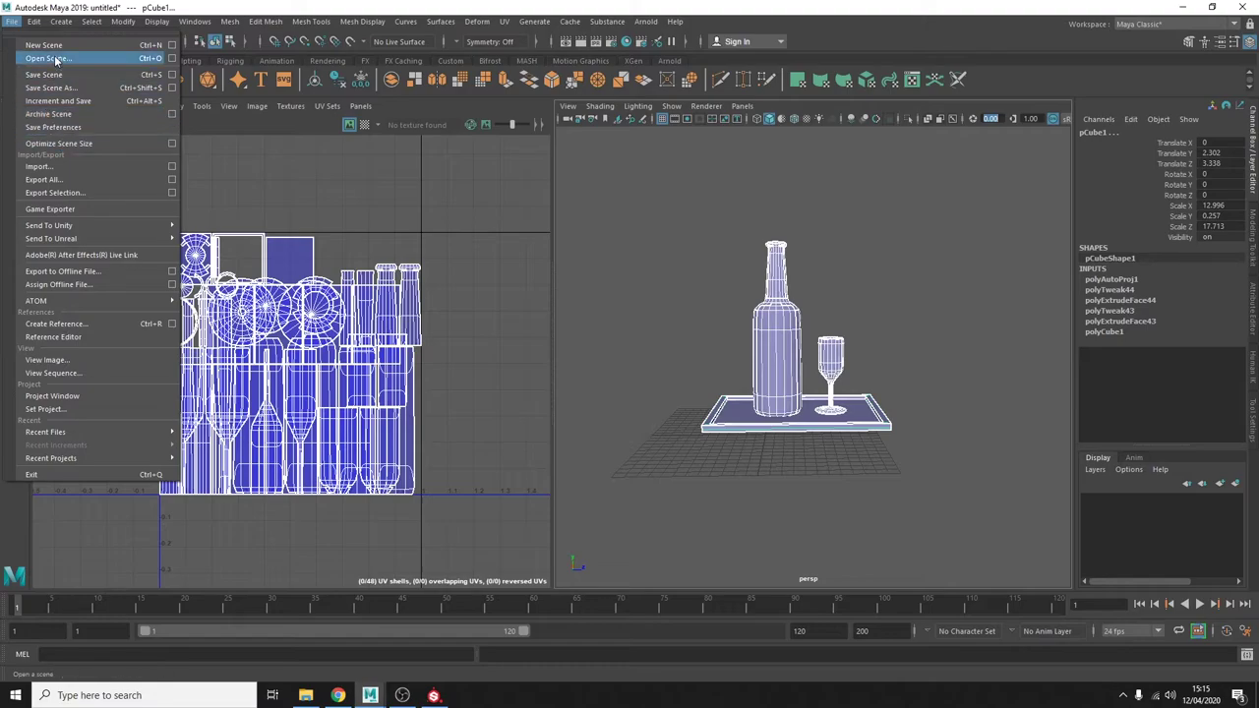
click(41, 179)
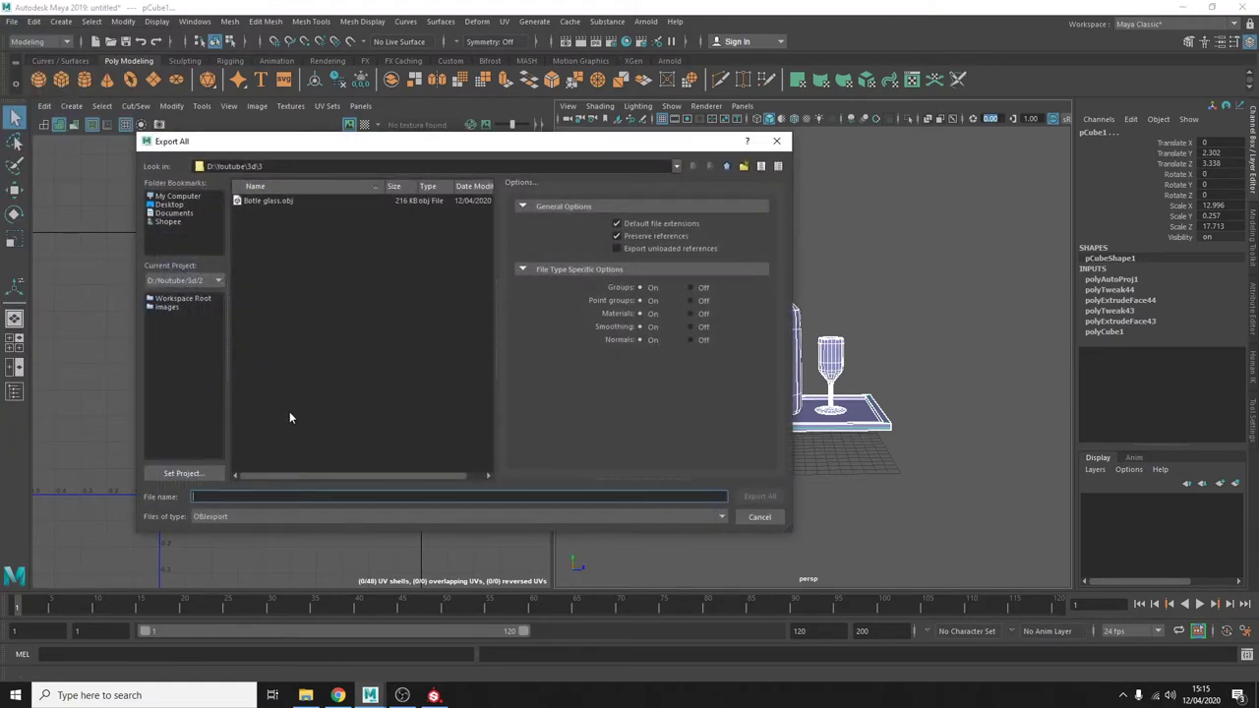
text(wooden Bott)
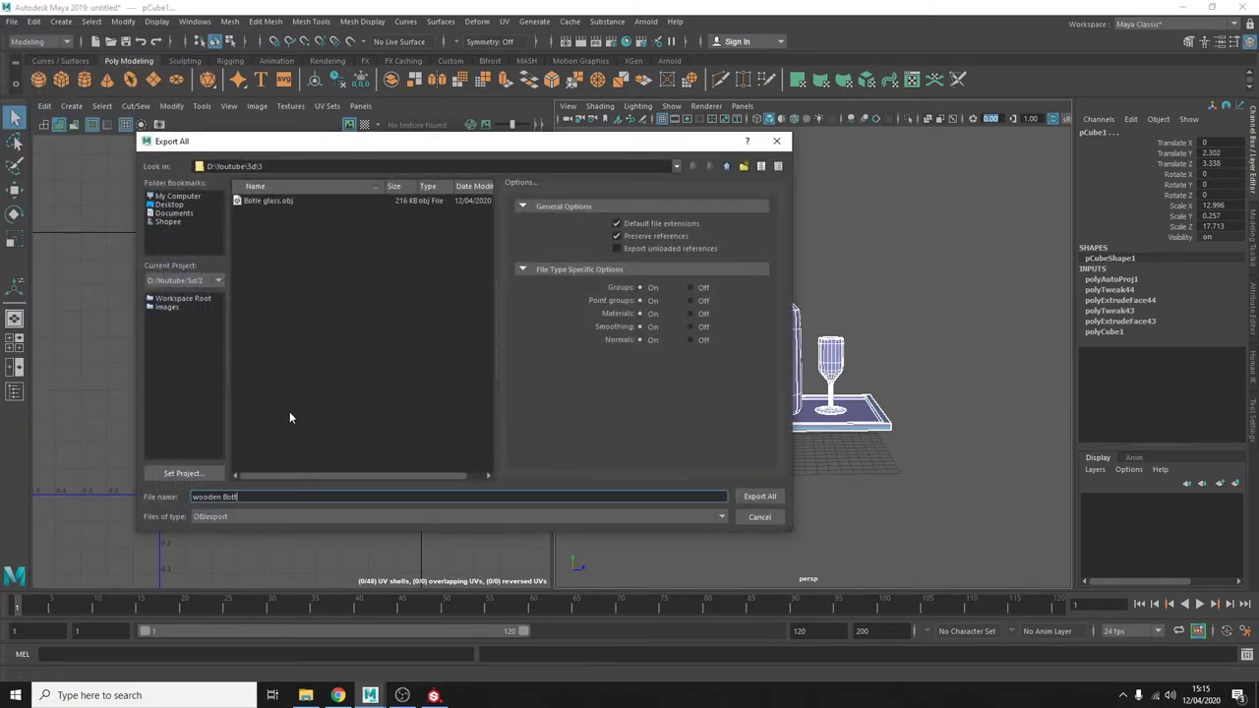
text(le)
click(761, 499)
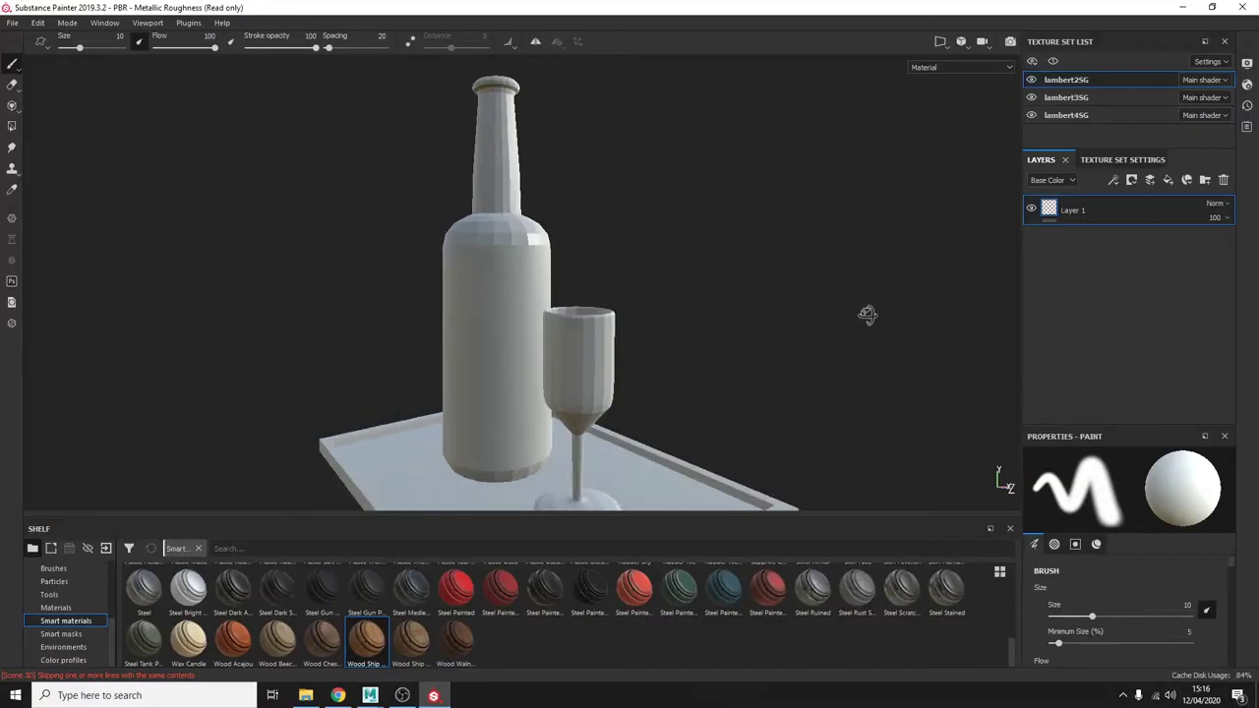
Step: Inspect the UV layouts of the lambert2SG, lambert3SG and lambert4SG texture sets in the 2D view
middle_drag(767, 326, 748, 338)
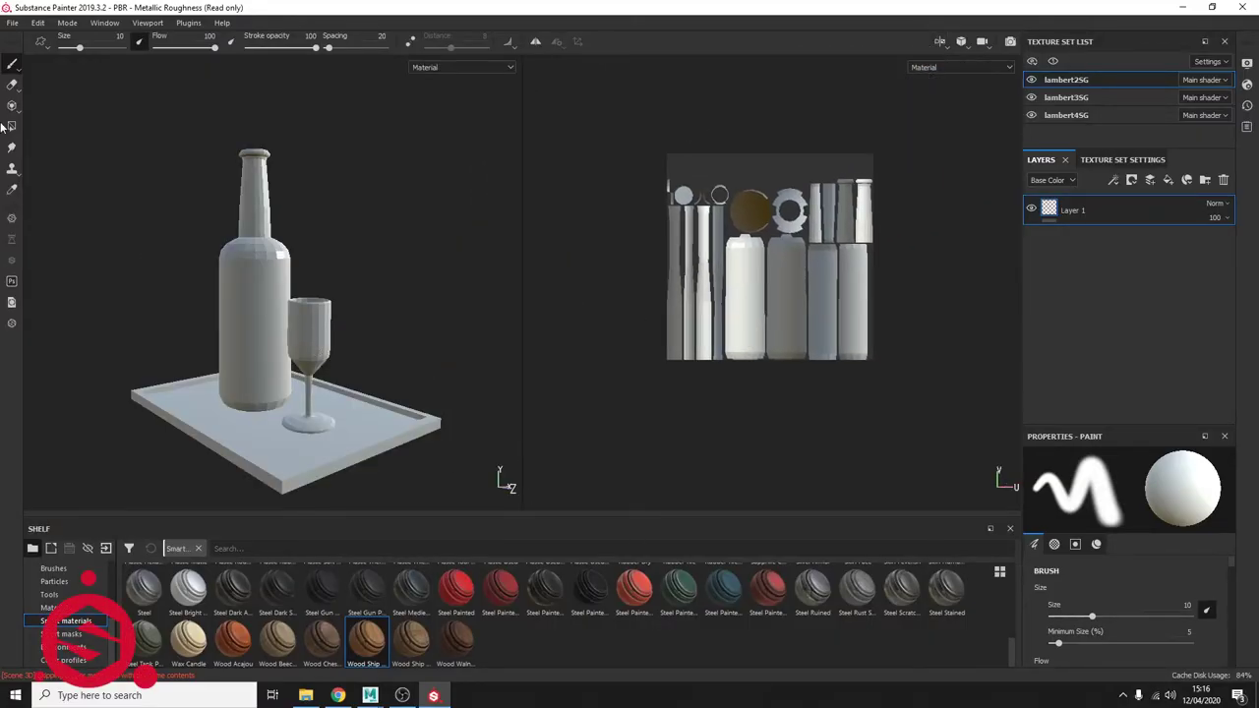
click(1066, 115)
click(1067, 79)
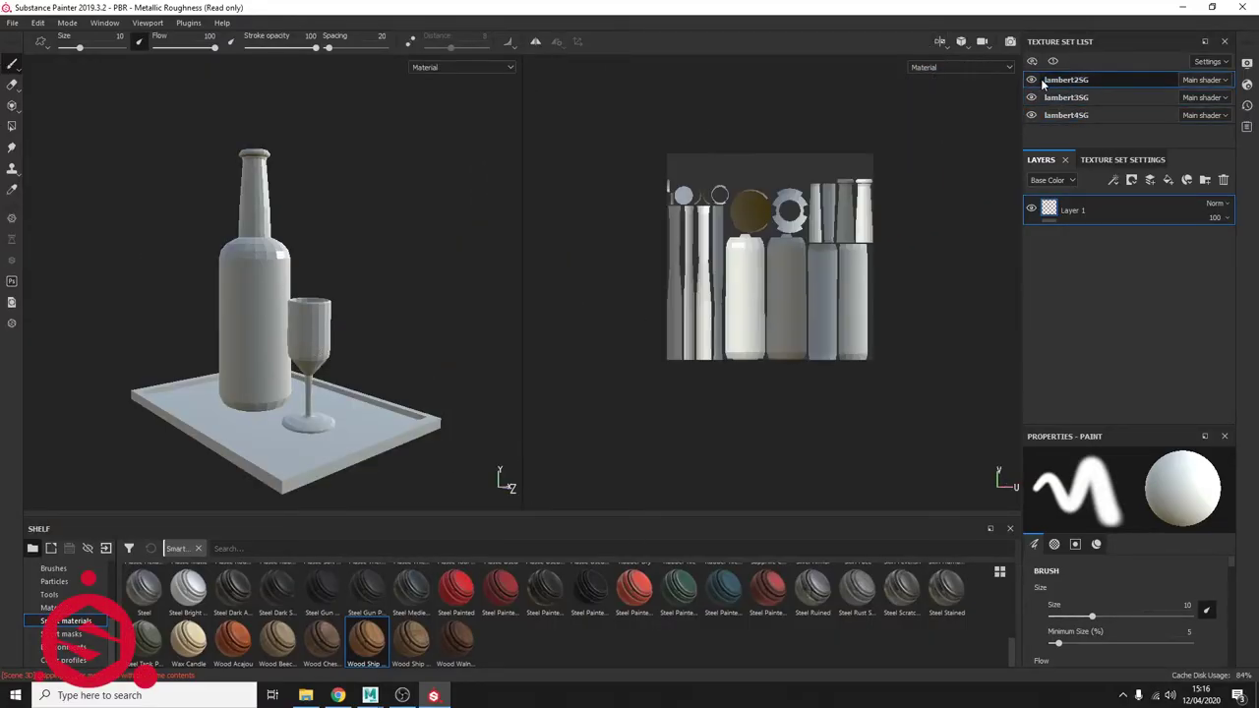
click(1066, 98)
click(1048, 115)
alt+drag(620, 165, 576, 183)
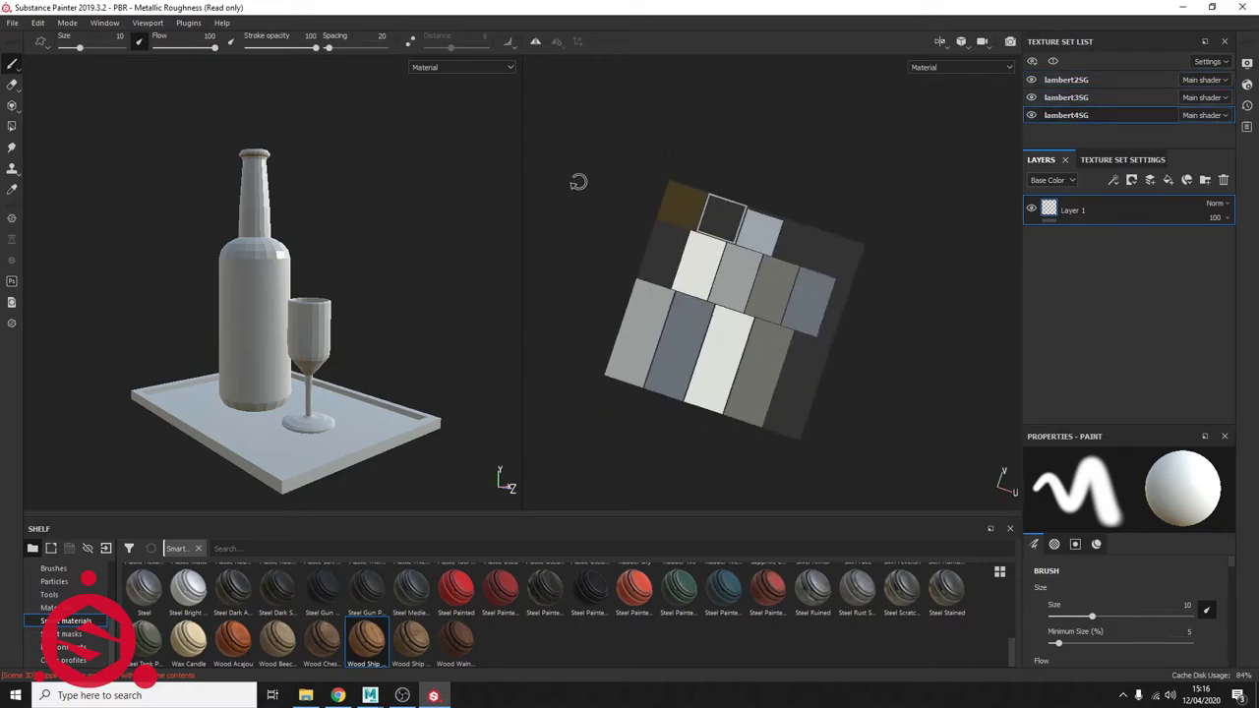
Step: Switch the viewport to 3D only and load the Bonifacio Street environment map
click(940, 42)
click(969, 84)
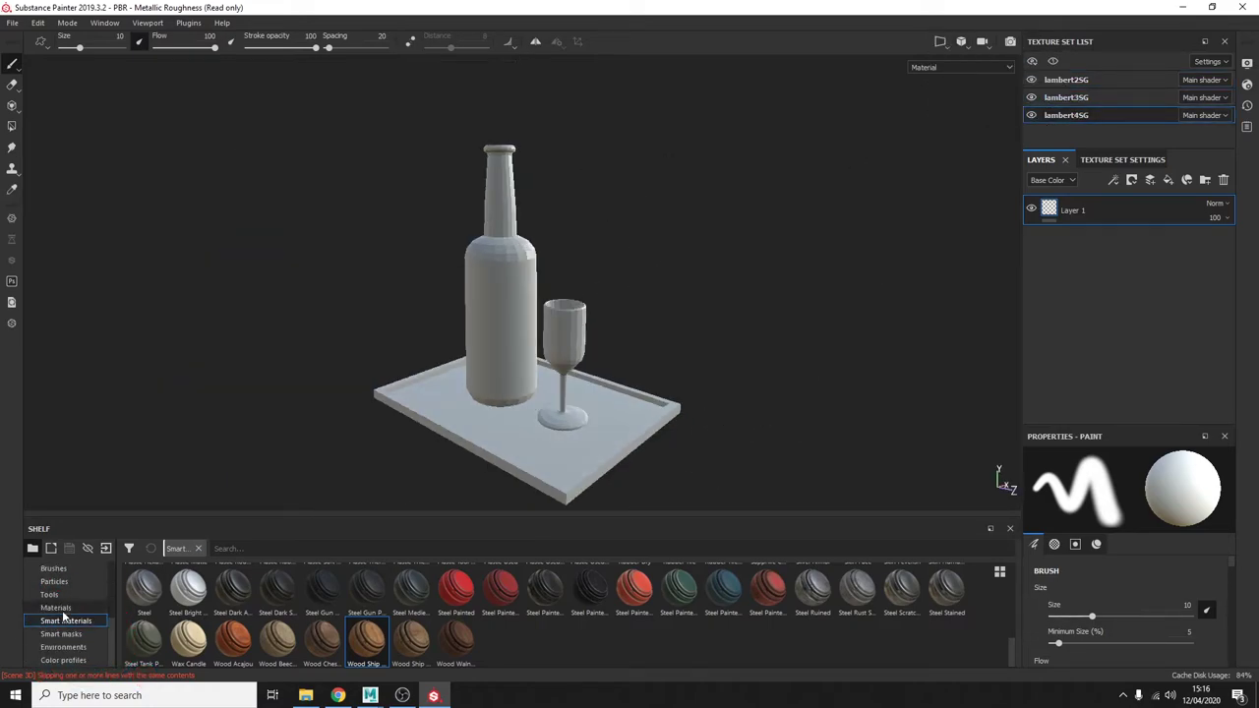
click(63, 646)
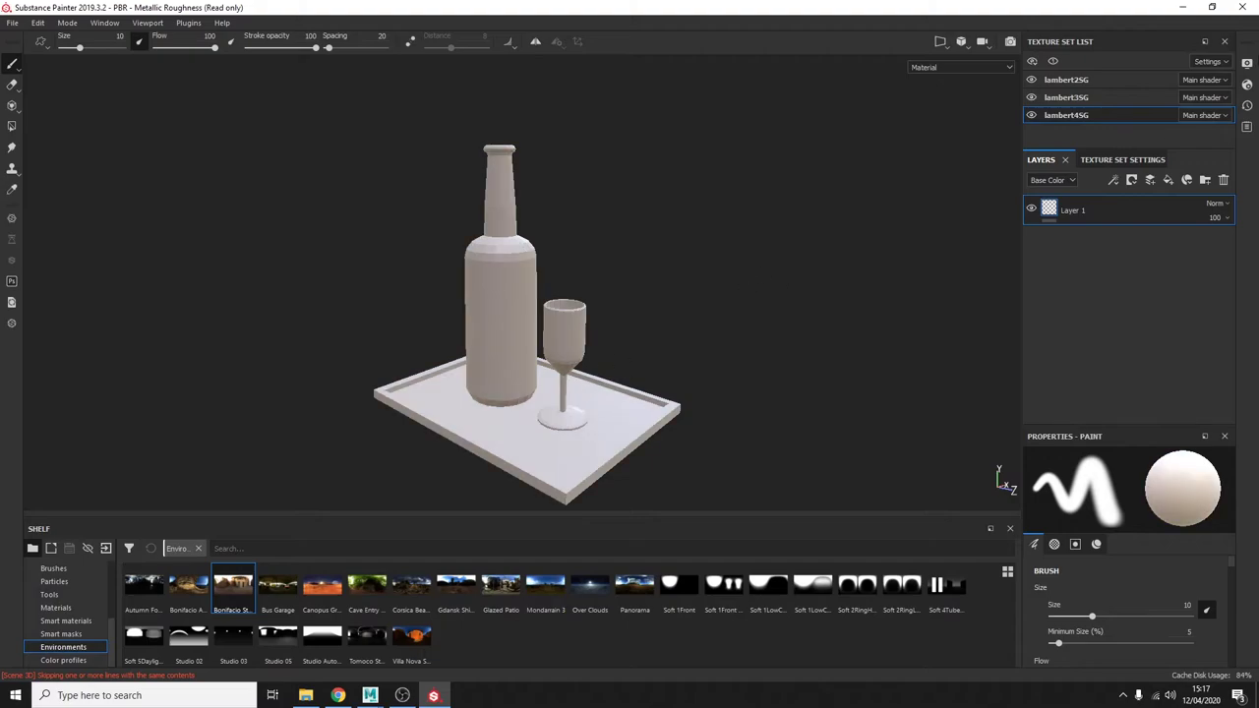
click(1246, 62)
Step: Raise the environment opacity and blur so the street shows as a soft background
drag(1010, 203, 1072, 203)
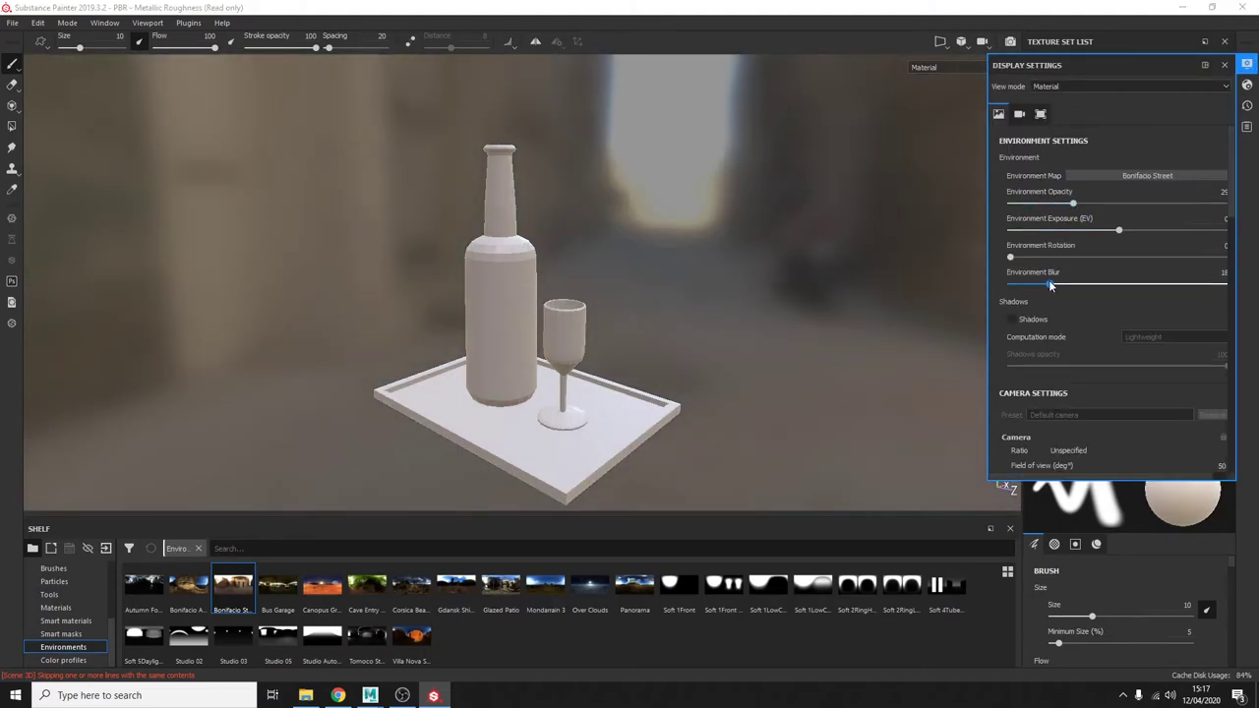
drag(1038, 257, 1072, 258)
click(1246, 62)
click(66, 620)
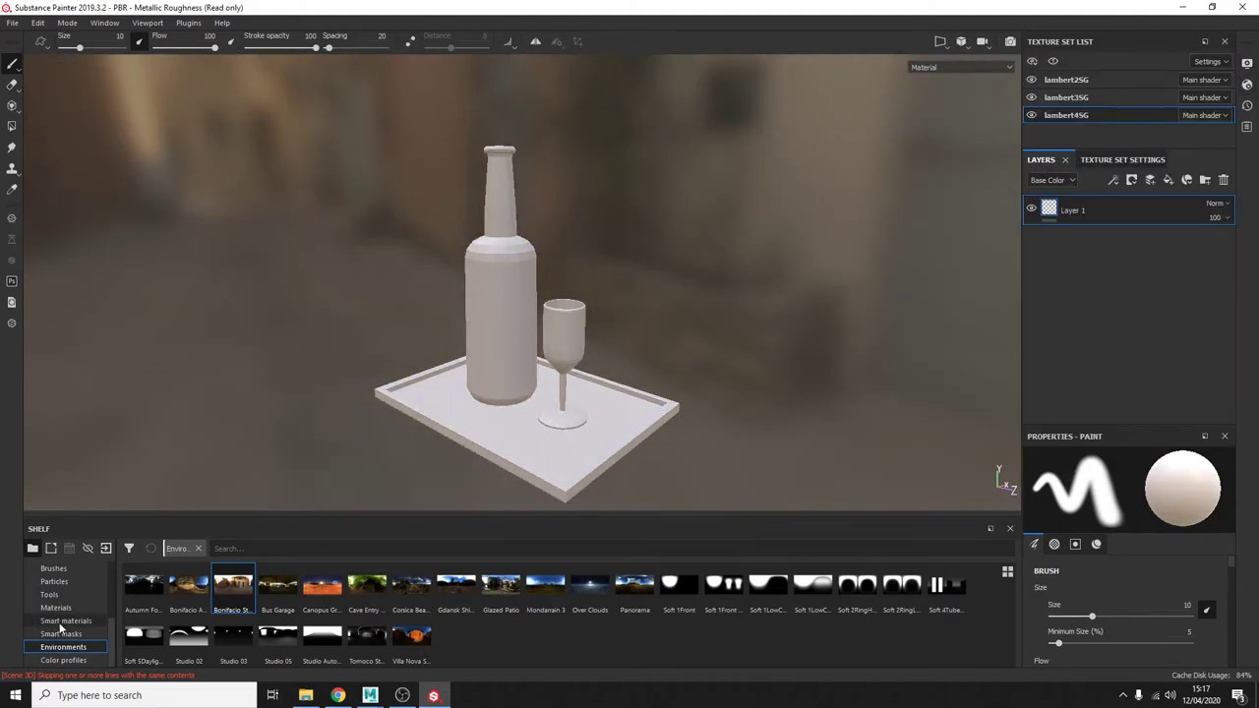
Step: Apply the Wood Ship Hull Nordic smart material to the glass and the tray
drag(366, 640, 562, 351)
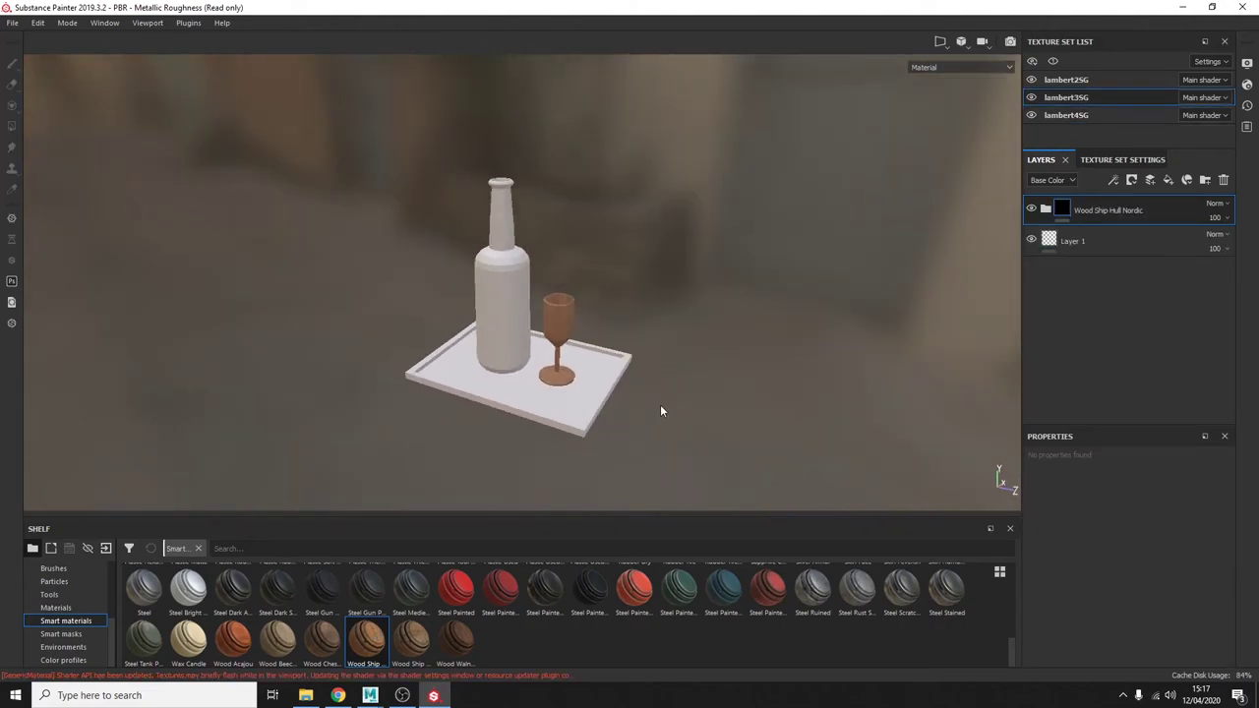
scroll(660, 404, up, 5)
ctrl+right_click(609, 371)
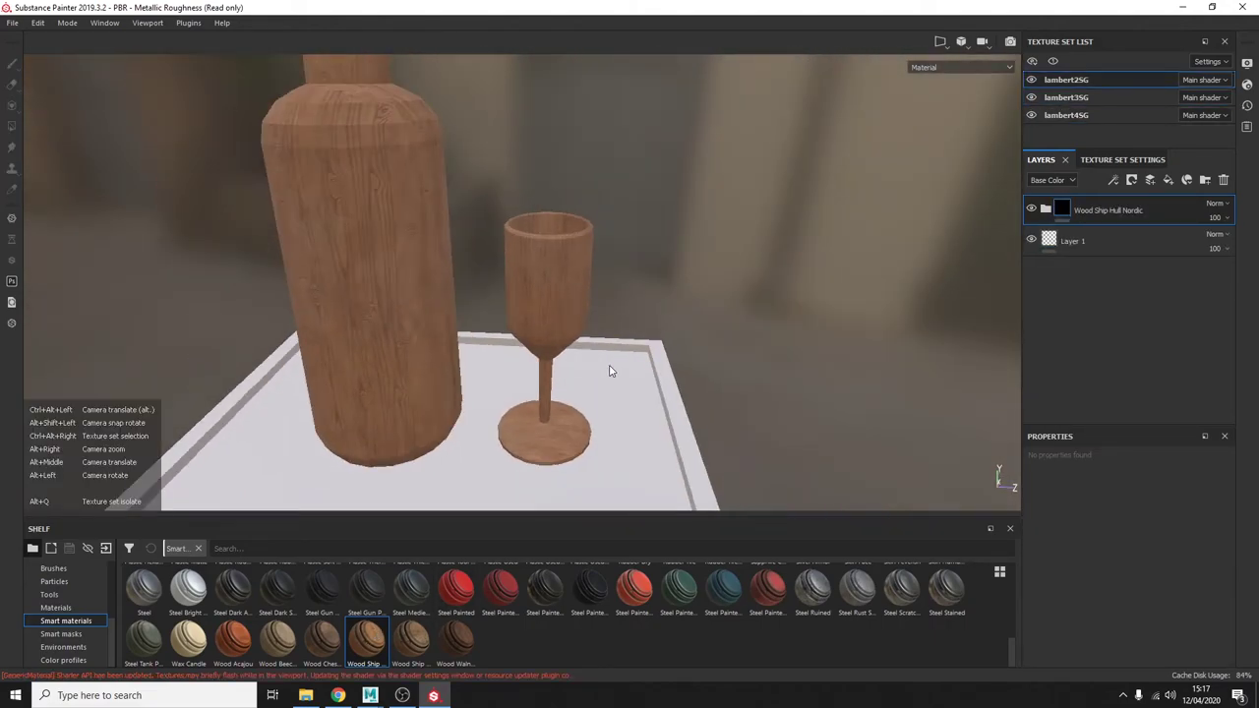
scroll(609, 371, down, 5)
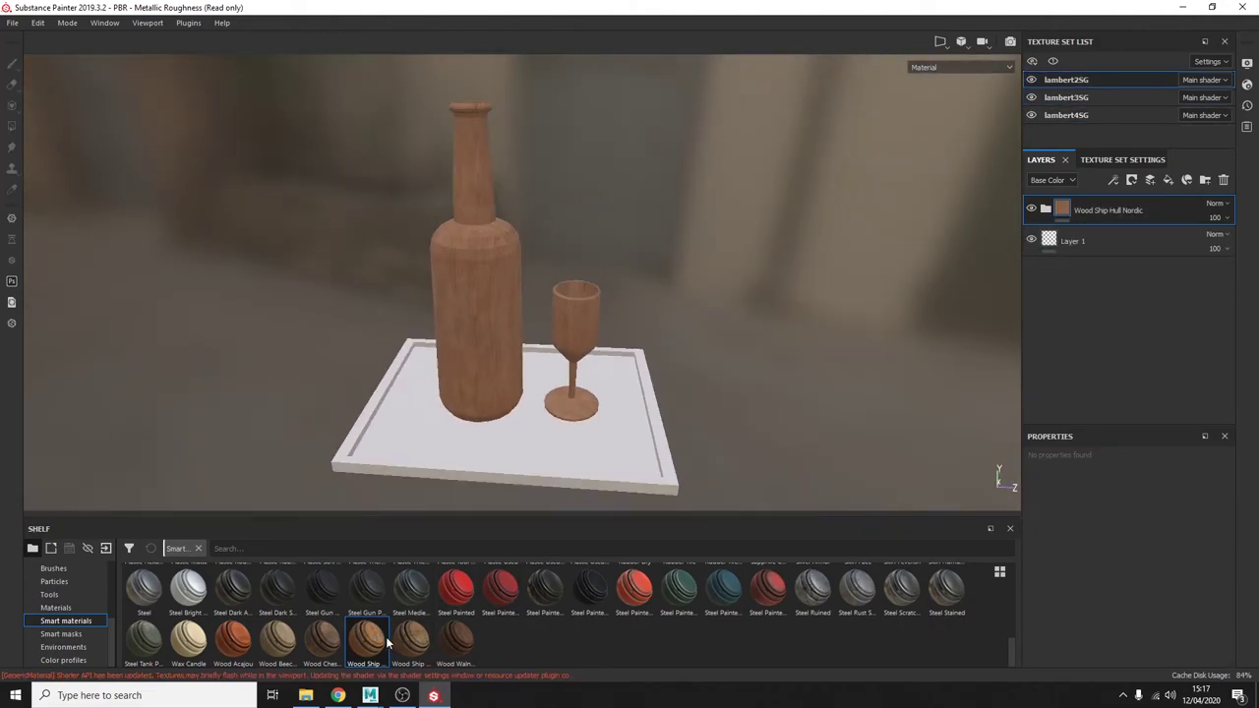
mouse_move(365, 639)
mouse_down()
mouse_move(507, 444)
mouse_move(852, 328)
mouse_move(622, 306)
mouse_move(1015, 48)
mouse_up()
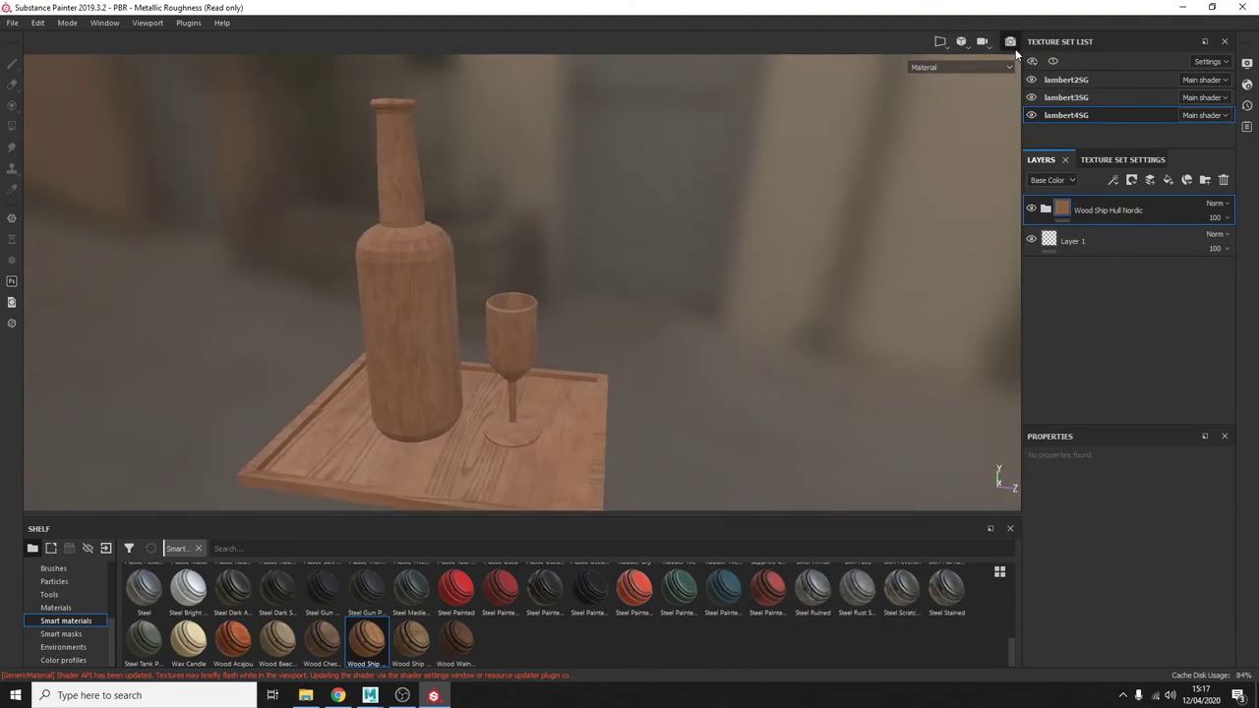
key(F10)
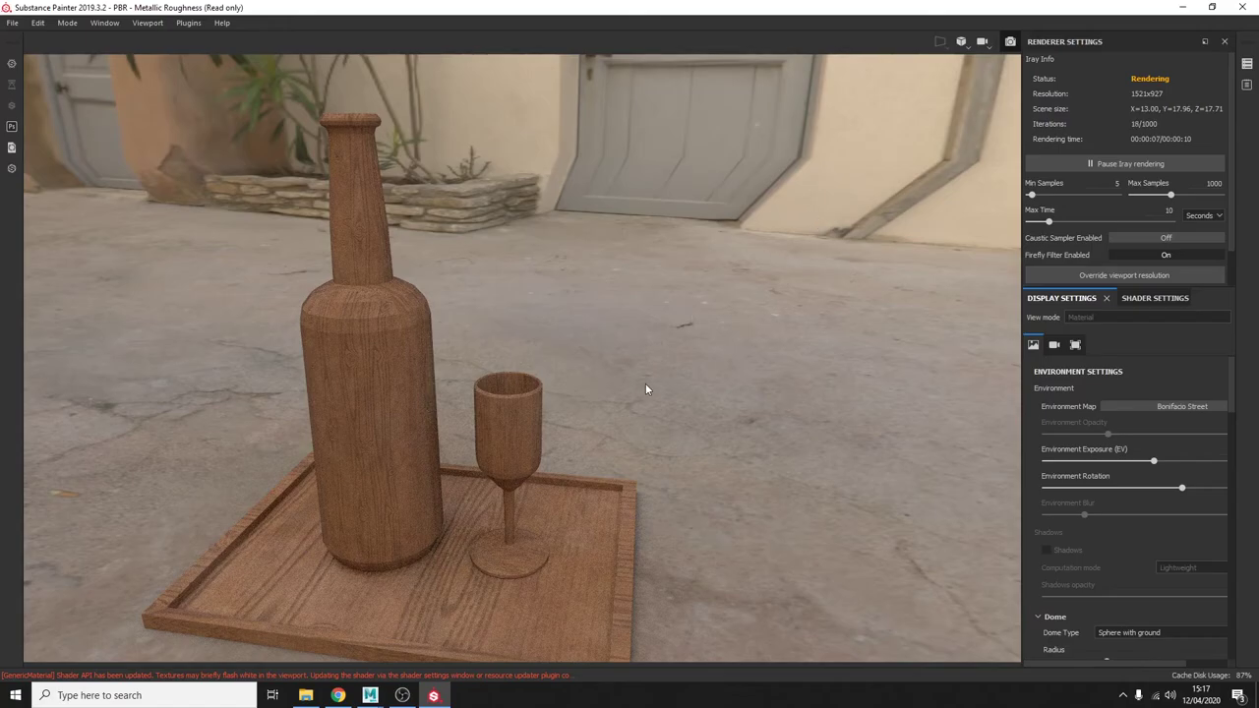
Step: Zoom and orbit the Iray camera, then rotate the environment so a plain wall backs the models
mouse_move(649, 389)
alt+right_down()
mouse_move(729, 258)
mouse_move(745, 260)
alt+right_up()
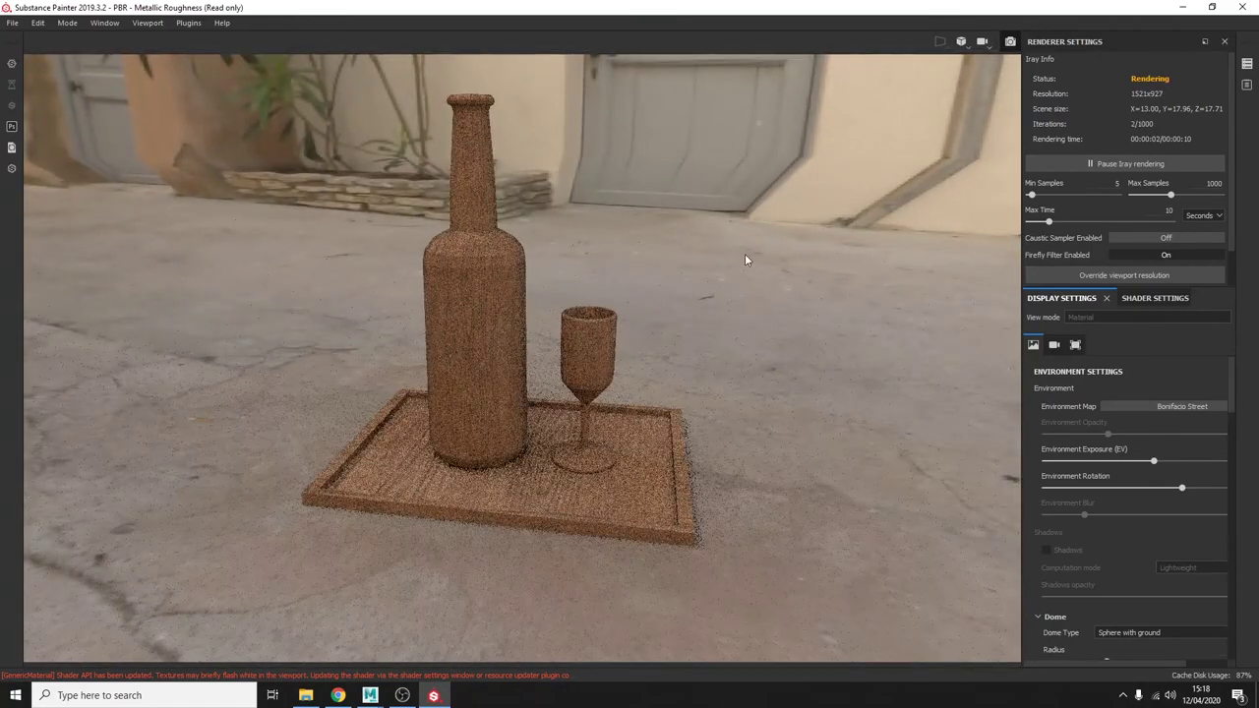
alt+drag(731, 256, 538, 236)
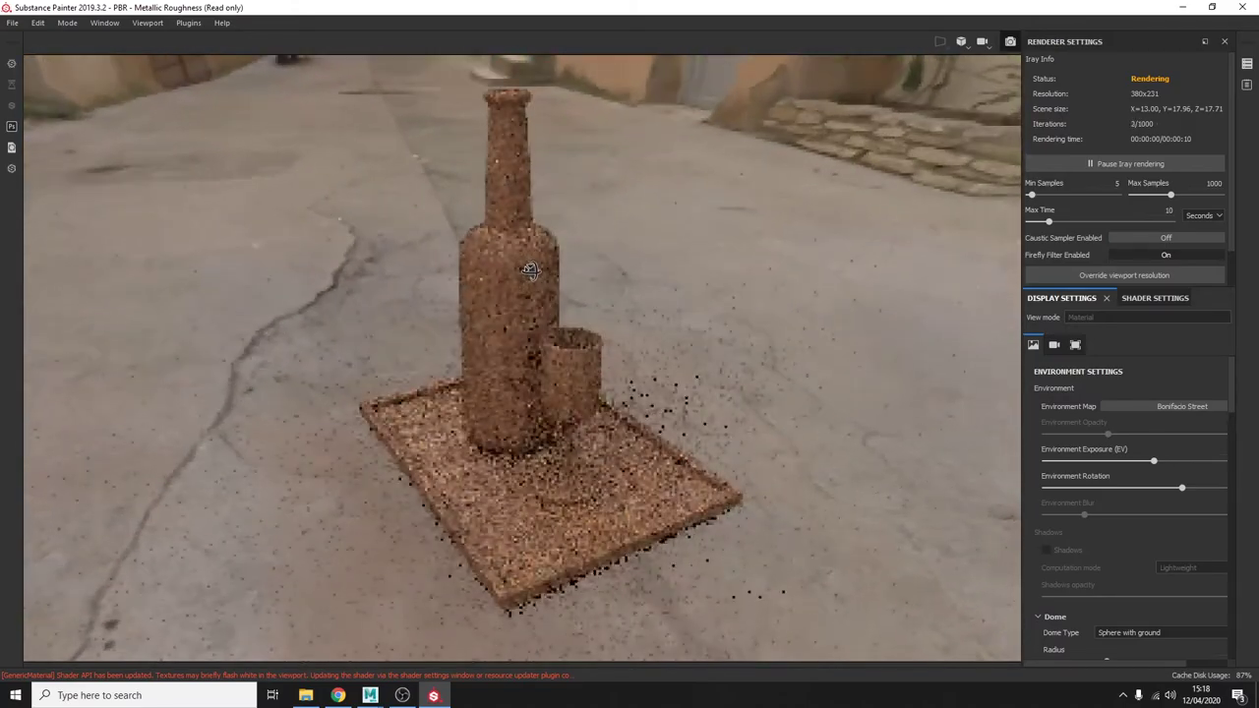
shift+right_drag(539, 236, 497, 256)
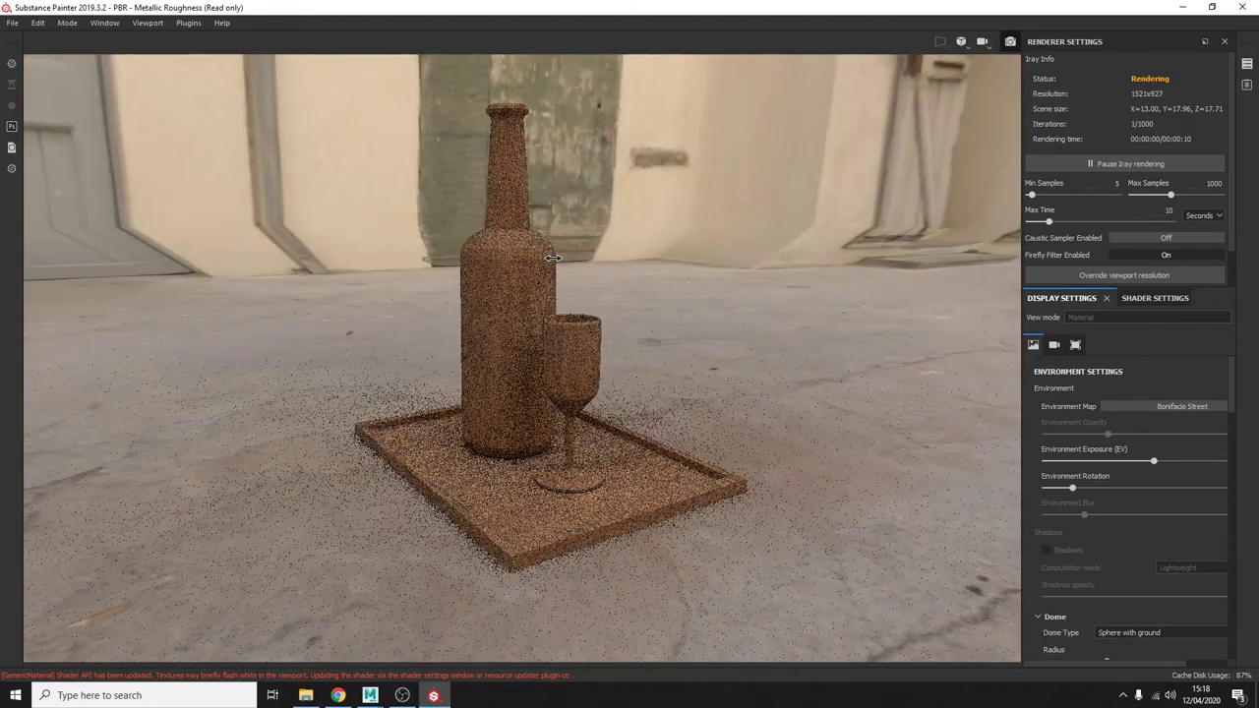
shift+right_drag(498, 257, 673, 284)
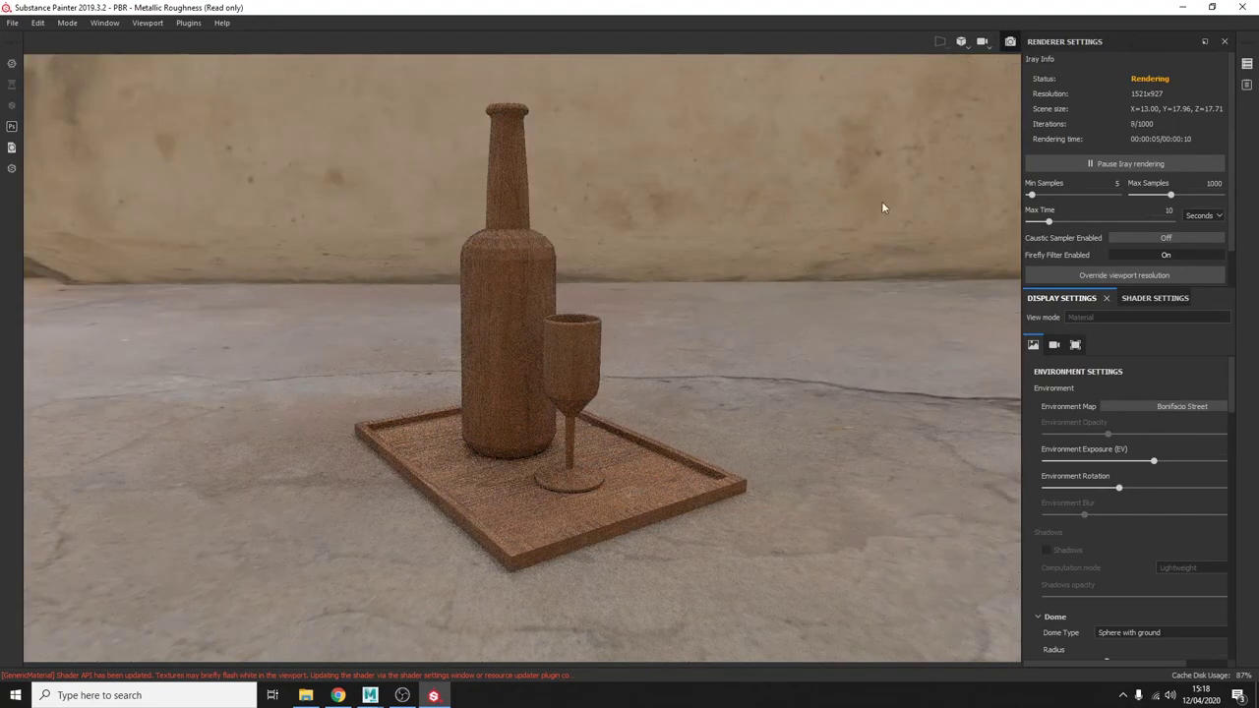